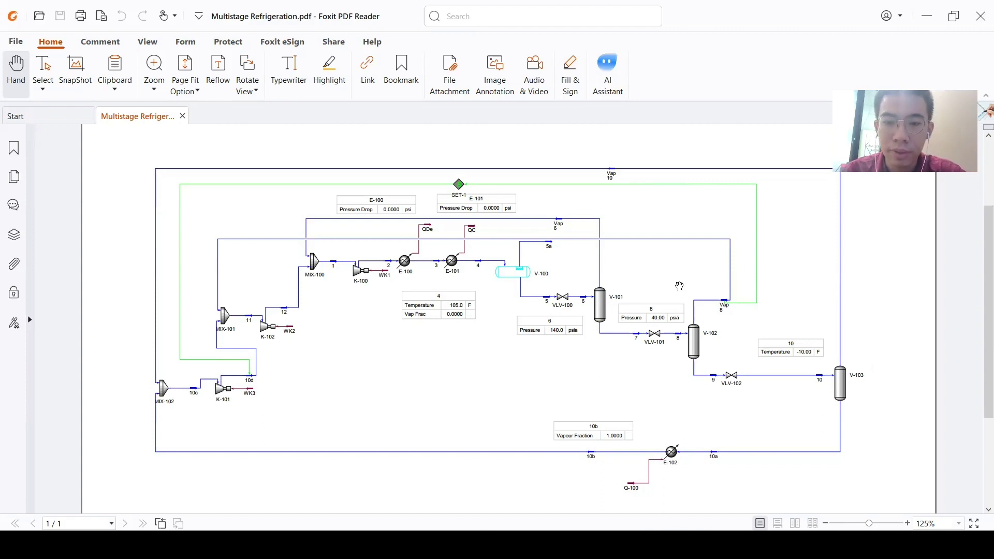
- Examine the multistage refrigeration flowsheet in the PDF, including its compressors, exchangers, valves, separators and specified stream conditions
scroll(382, 253, up, 1)
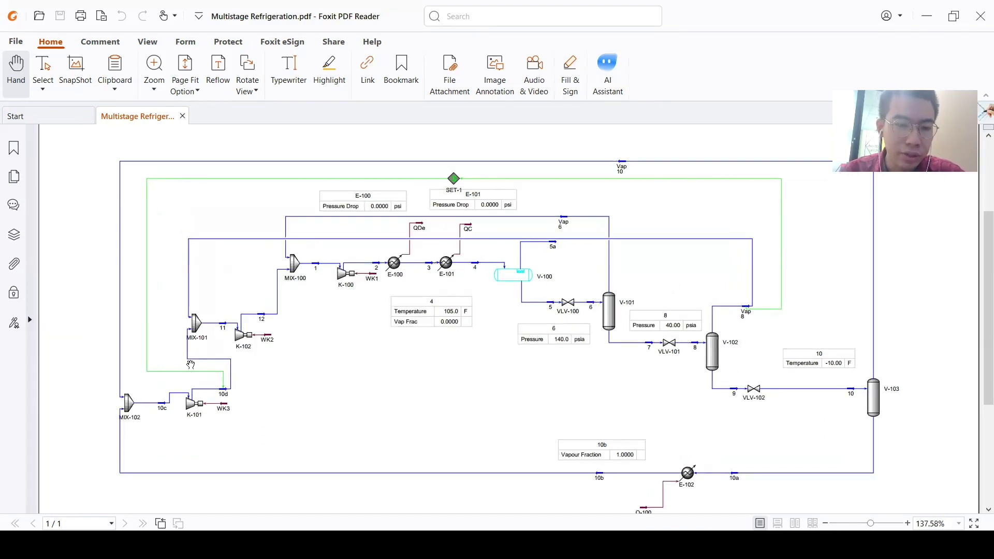
scroll(153, 400, up, 1)
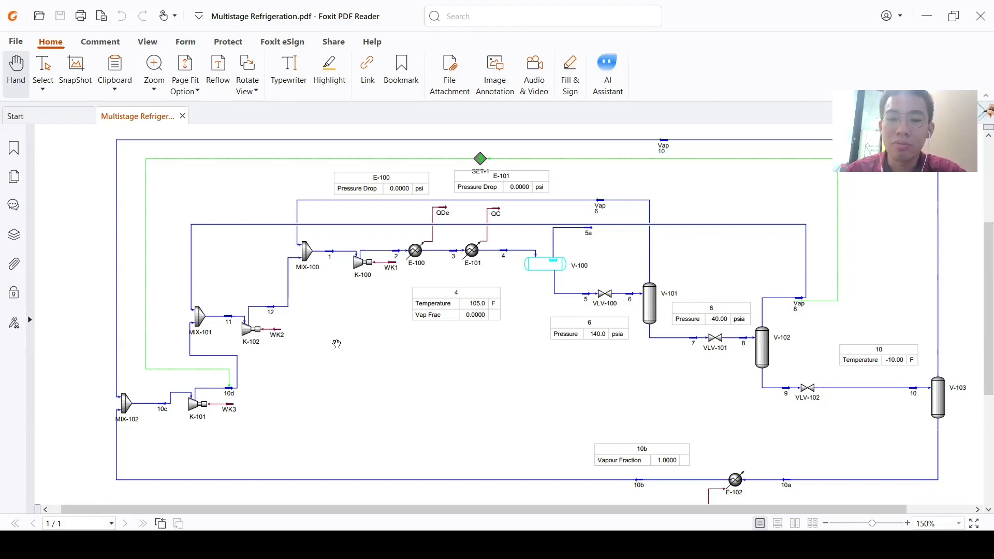
scroll(343, 321, down, 1)
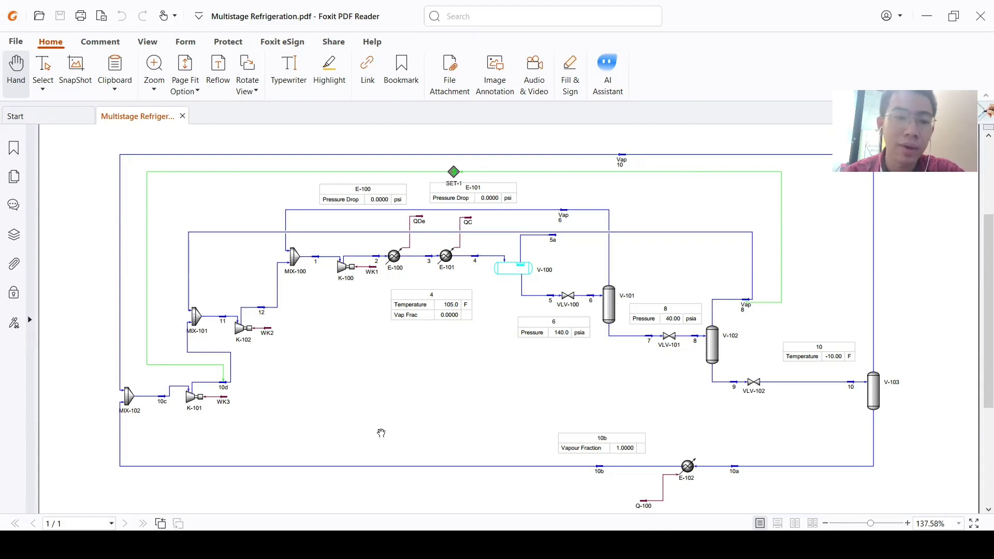
scroll(147, 377, up, 1)
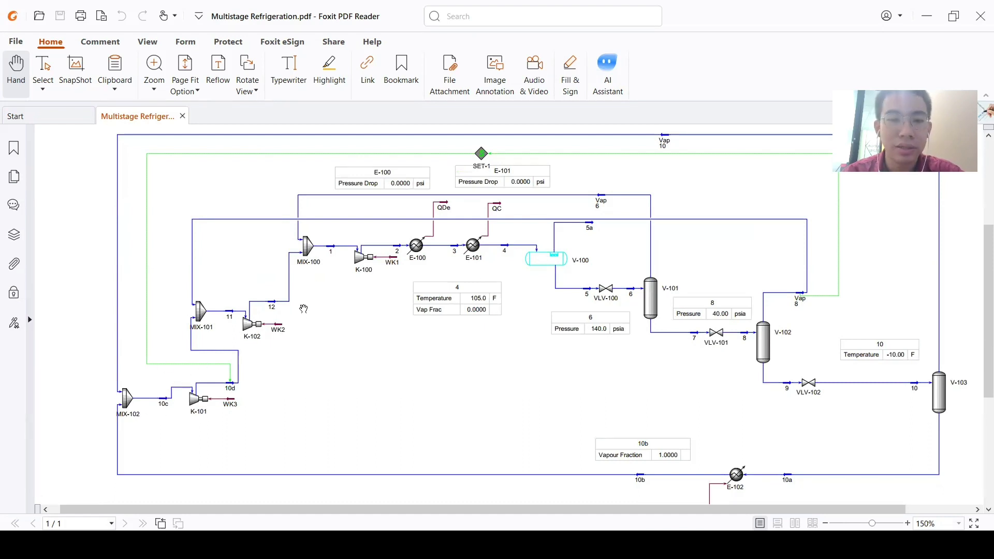
scroll(335, 264, up, 1)
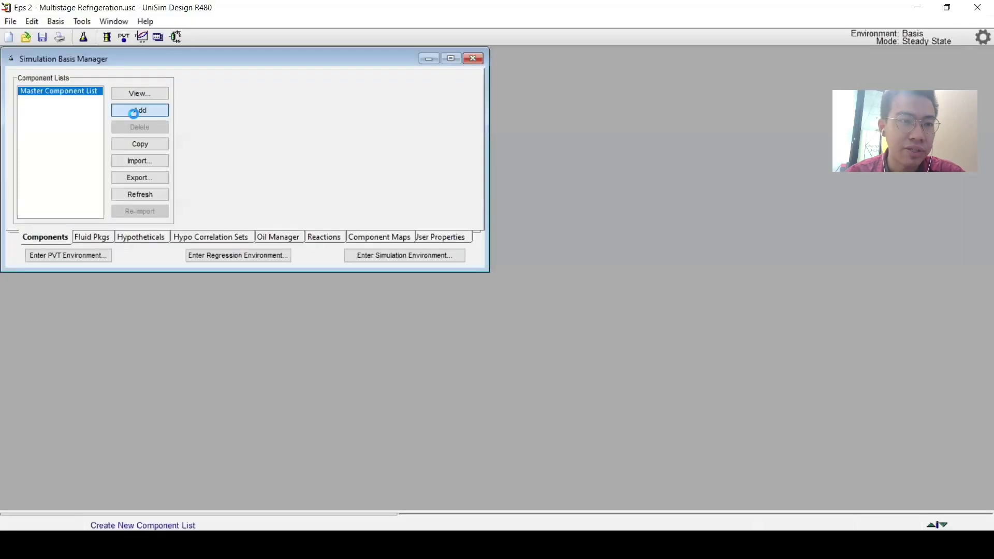
- In UniSim Design, add a component list containing Propane as its pure component
click(138, 110)
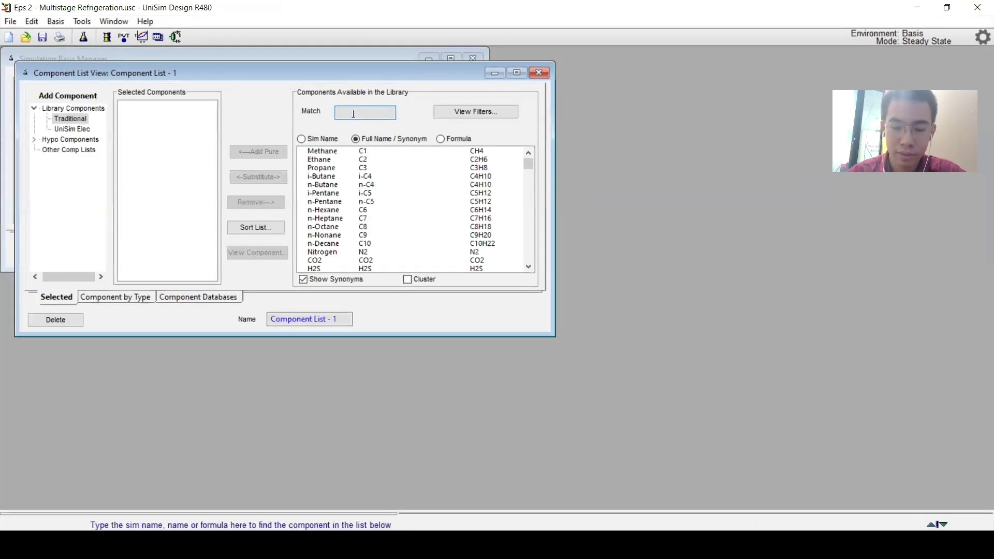
click(309, 172)
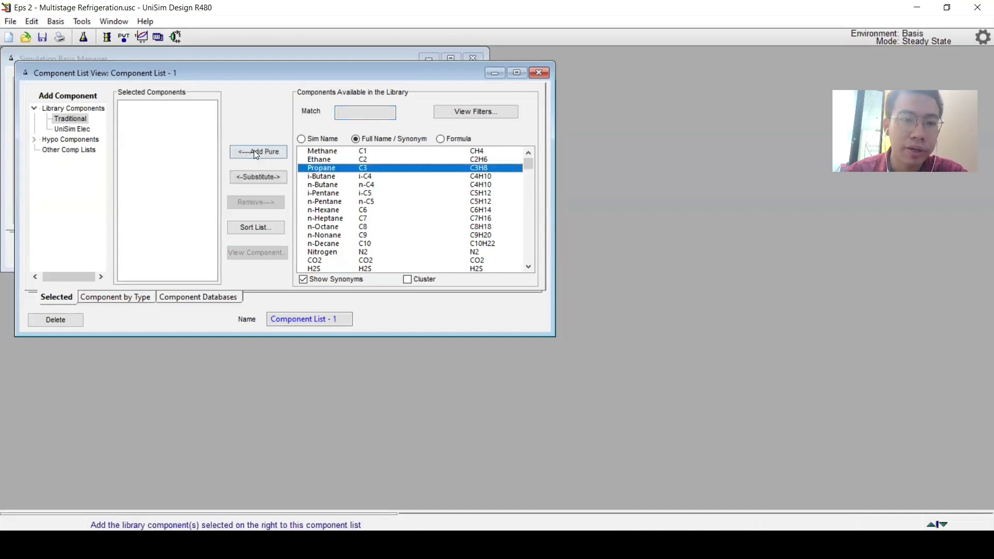
click(257, 151)
click(539, 73)
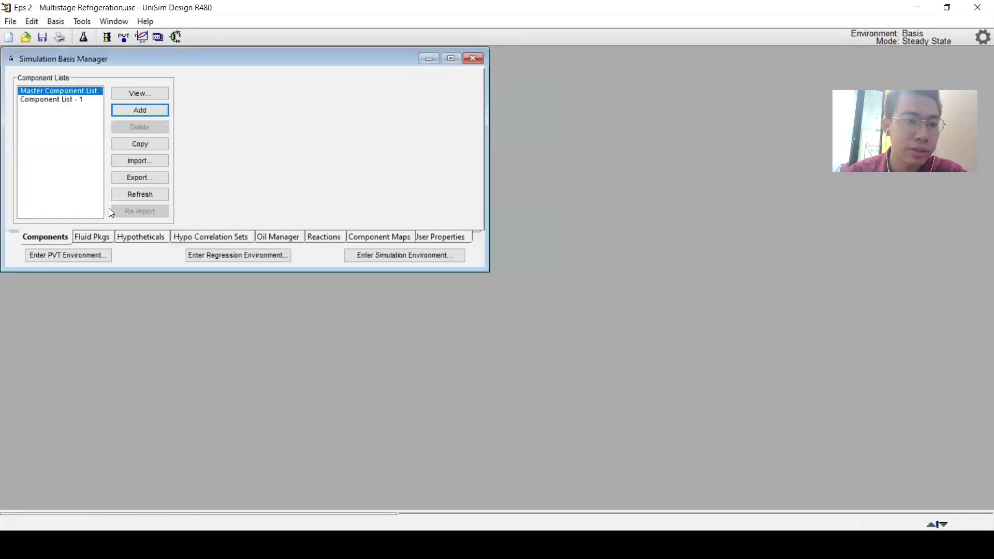
- Add a fluid package that uses the Peng-Robinson property package with Component List - 1
click(104, 239)
click(236, 112)
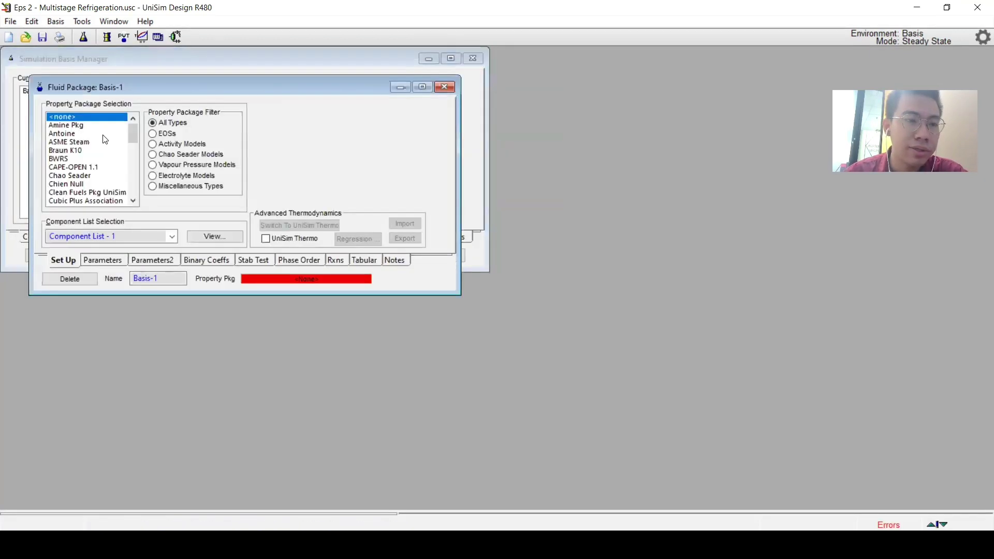
scroll(90, 184, down, 7)
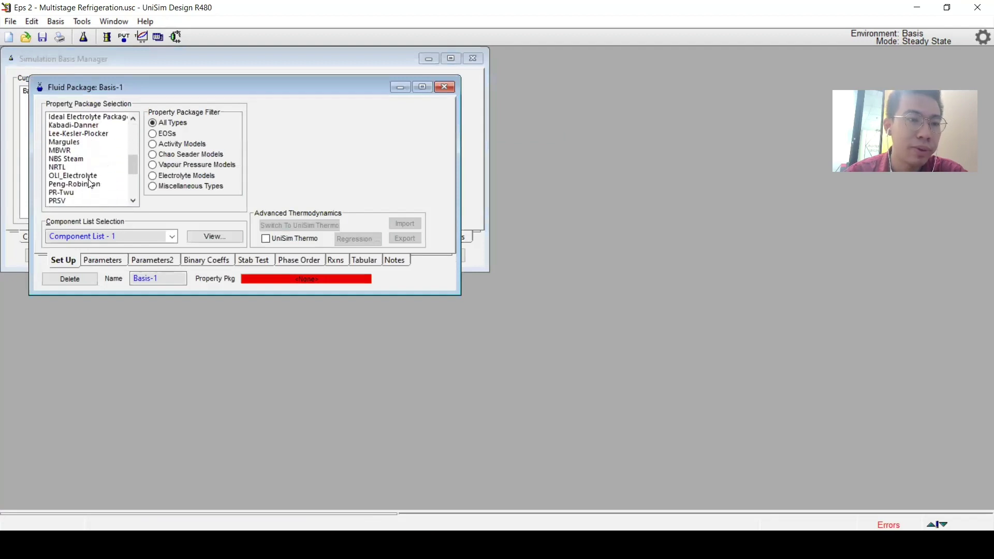
scroll(88, 184, down, 1)
click(78, 159)
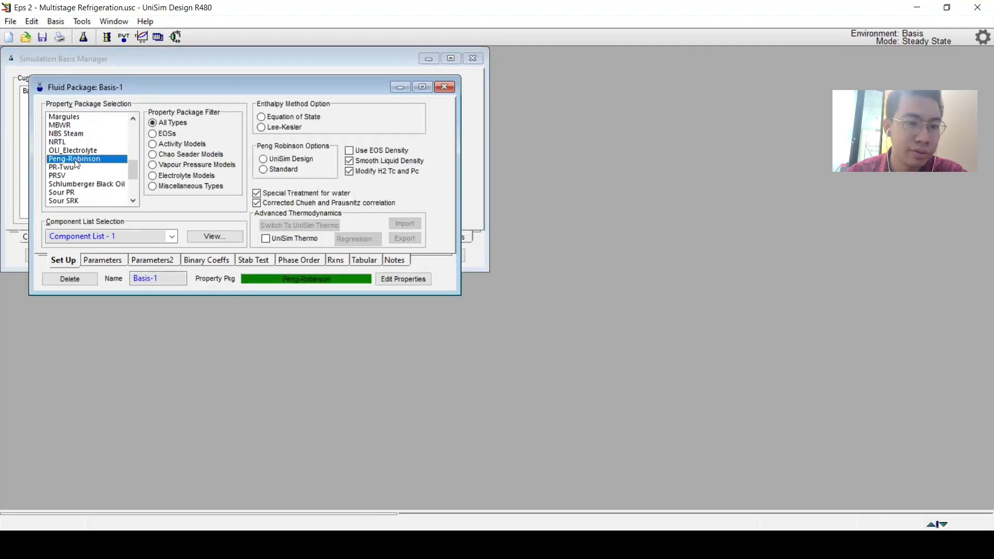
click(446, 88)
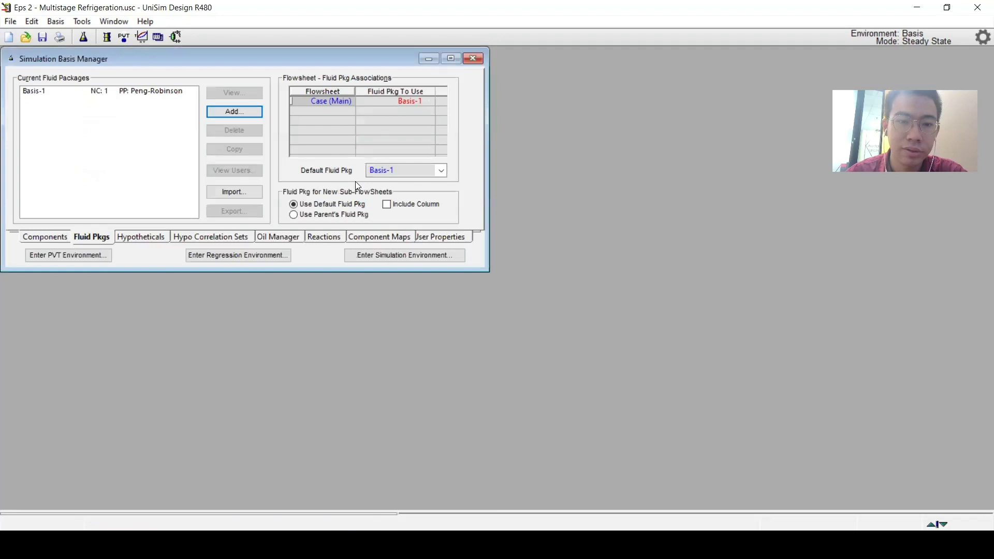
- Enter the simulation environment and add a new material stream to the maximized flowsheet
click(360, 256)
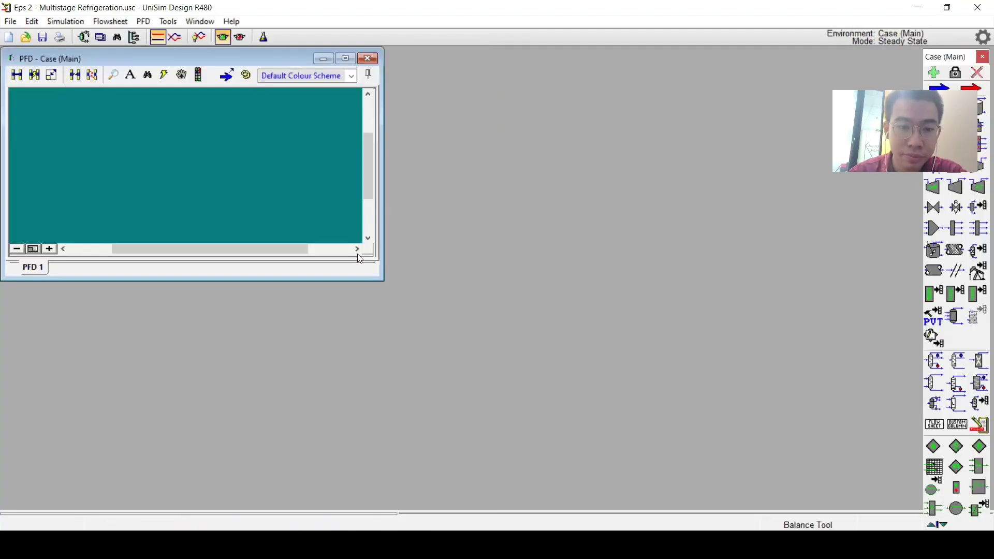
click(346, 59)
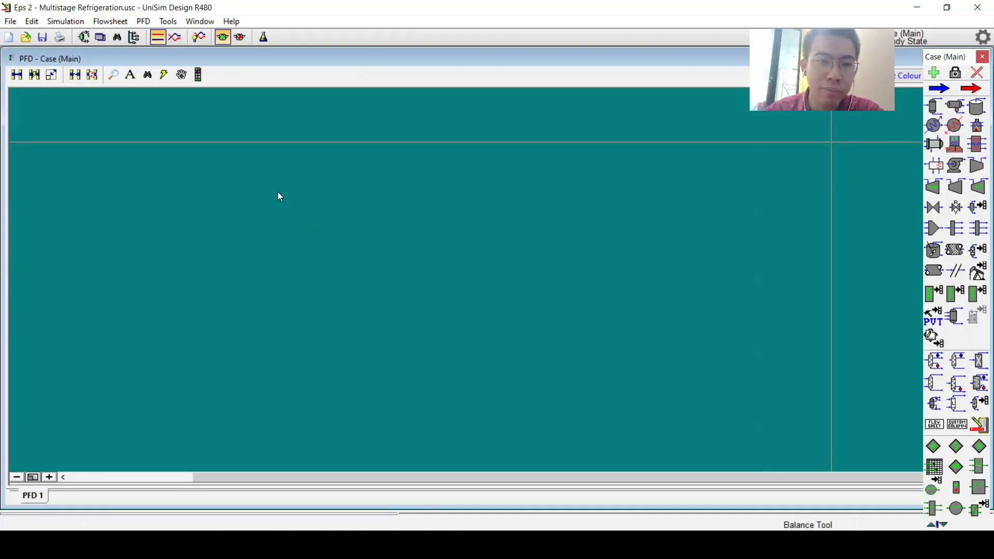
key(F11)
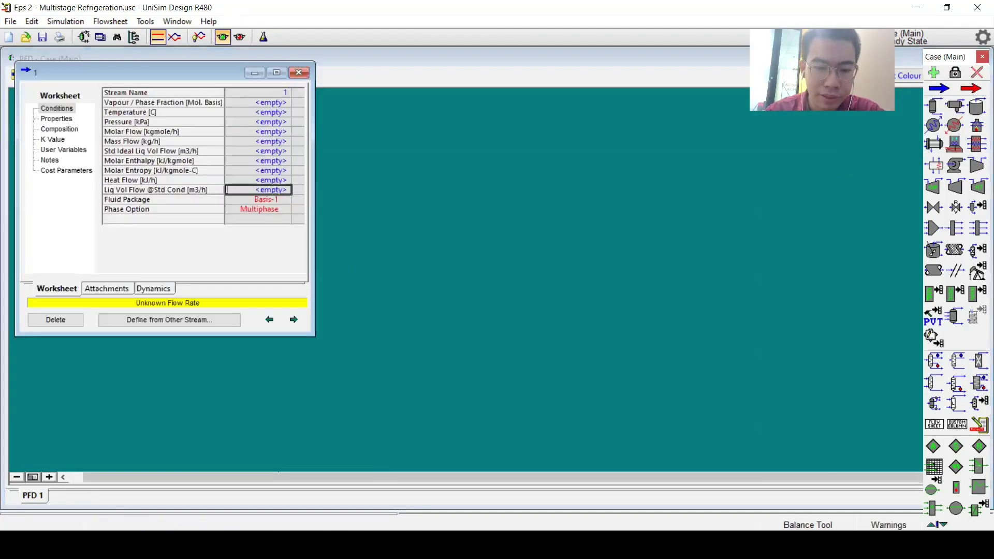
- Set the propane mole fraction of stream 1 to 1 and return to the stream's conditions
key(alt+Tab)
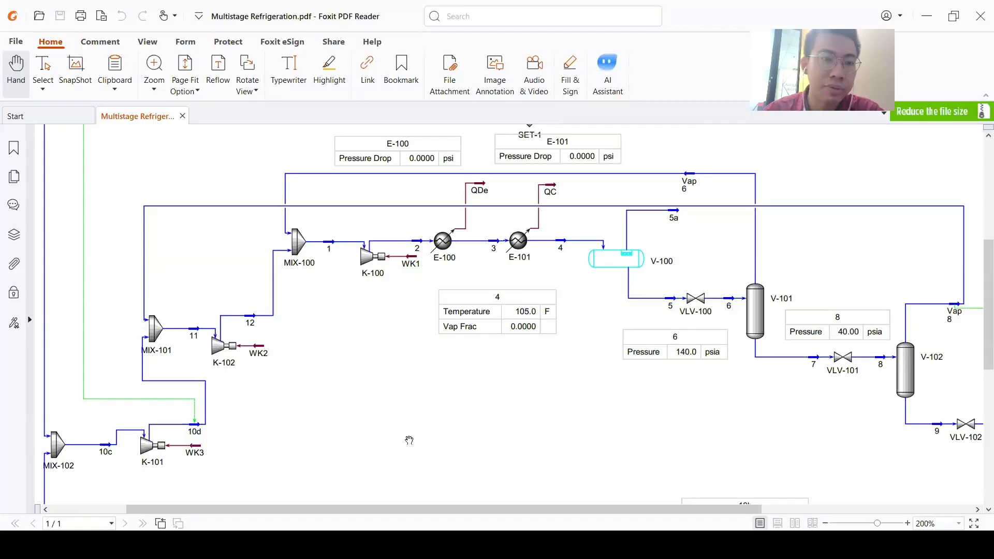
key(alt+Tab)
click(74, 129)
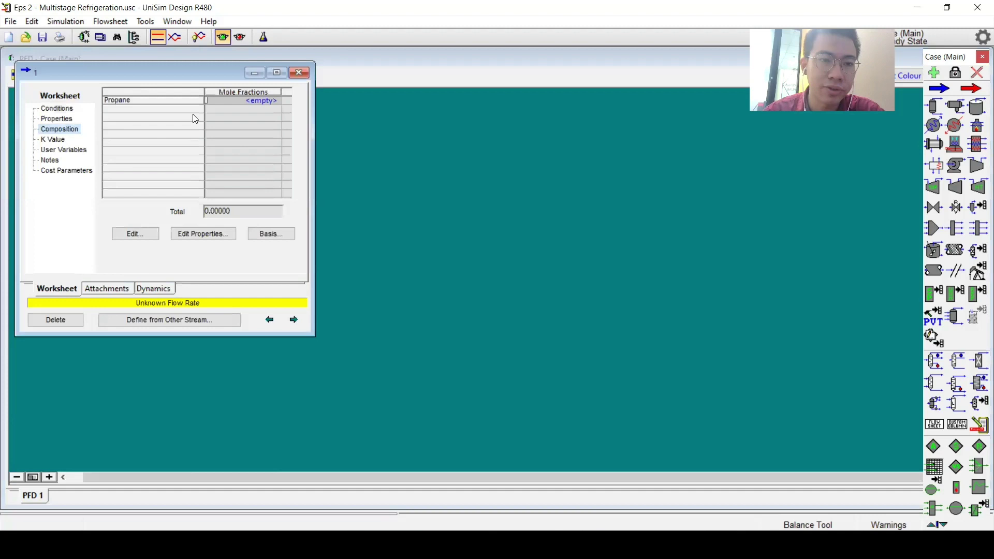
click(220, 97)
text(1)
key(Return)
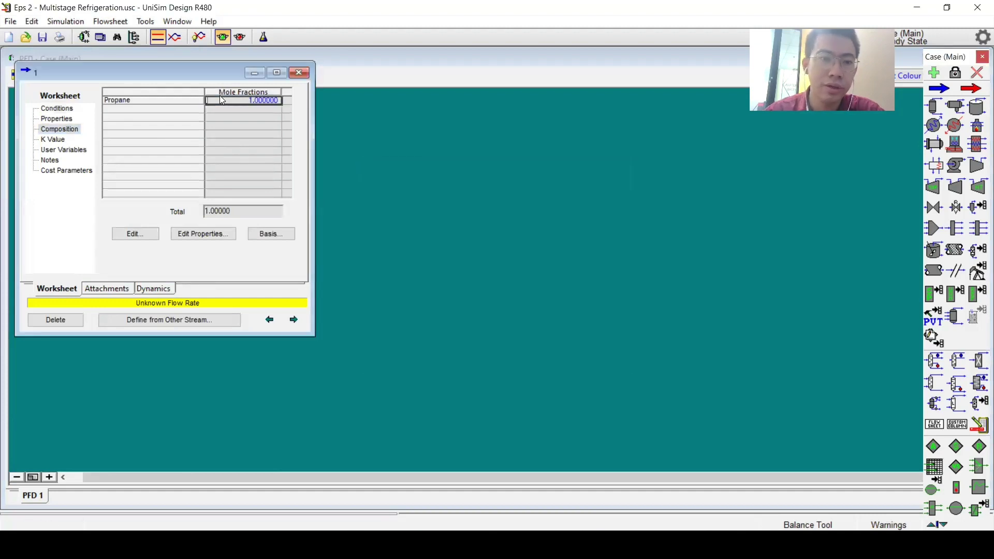
click(56, 110)
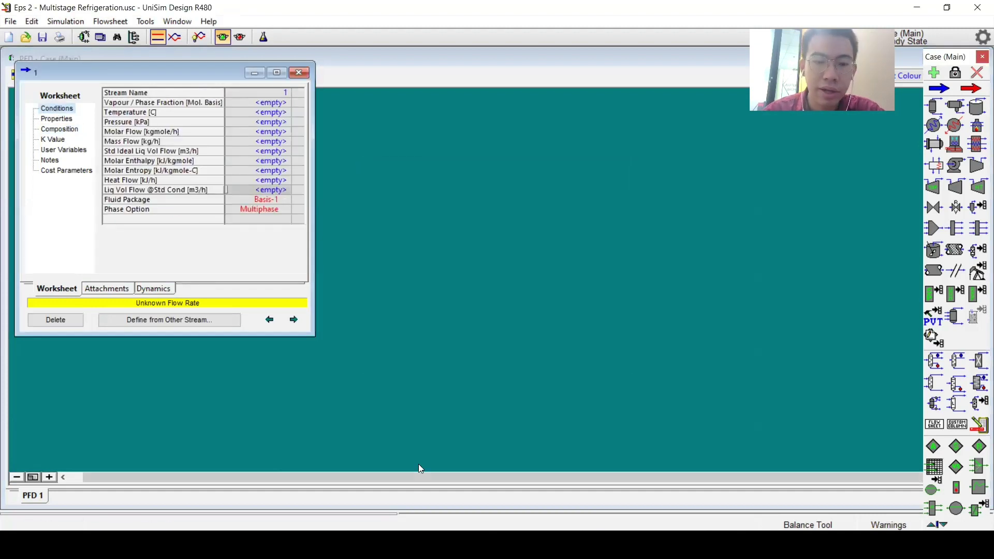
- Check the stream 6 pressure specification in the PDF flowsheet and switch UniSim's display units to the Field unit set
click(412, 543)
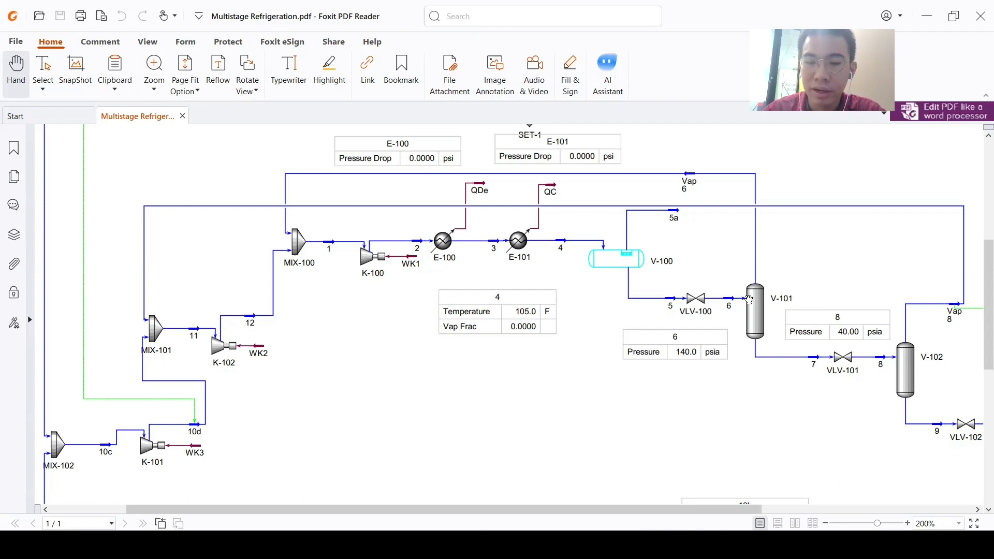
double_click(675, 350)
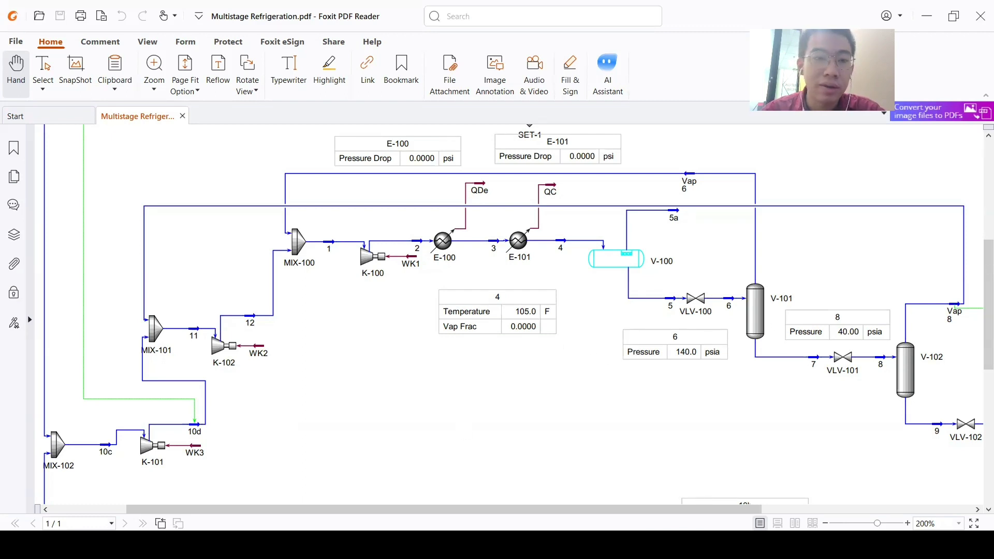
key(alt+Tab)
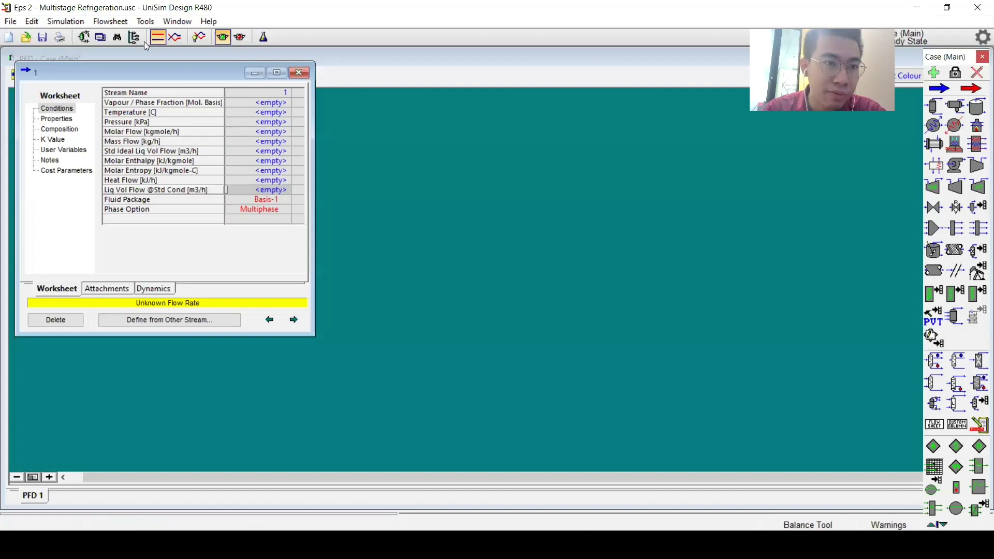
click(146, 21)
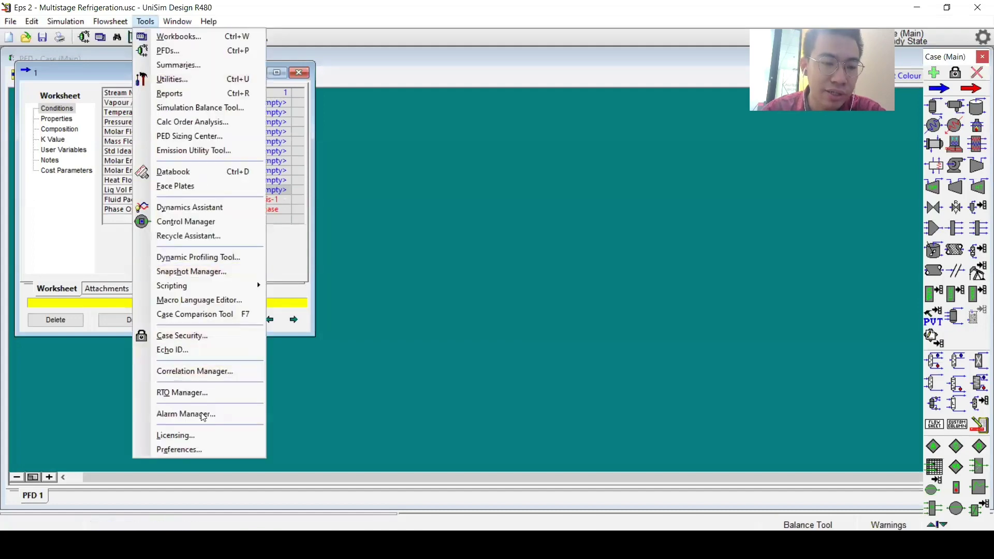
click(179, 449)
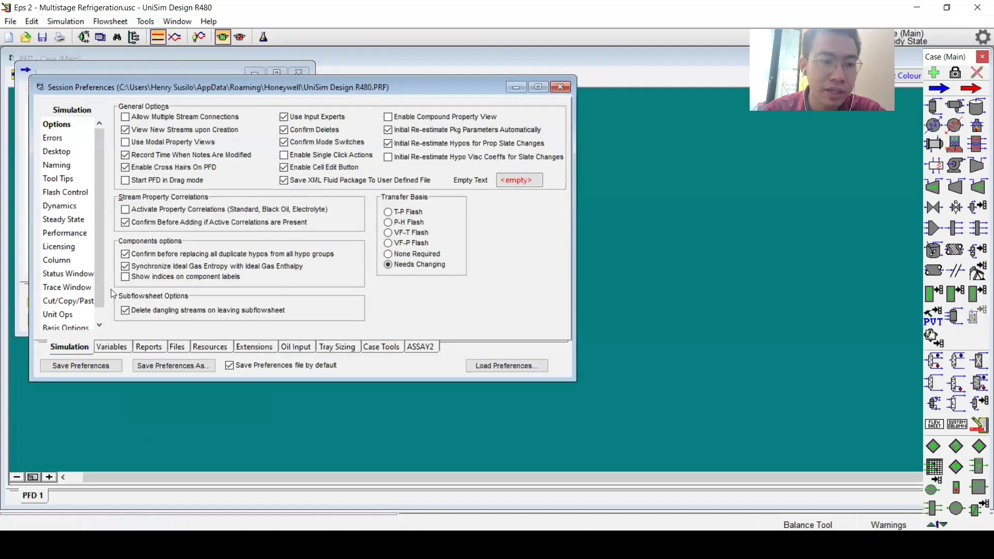
click(125, 347)
click(174, 149)
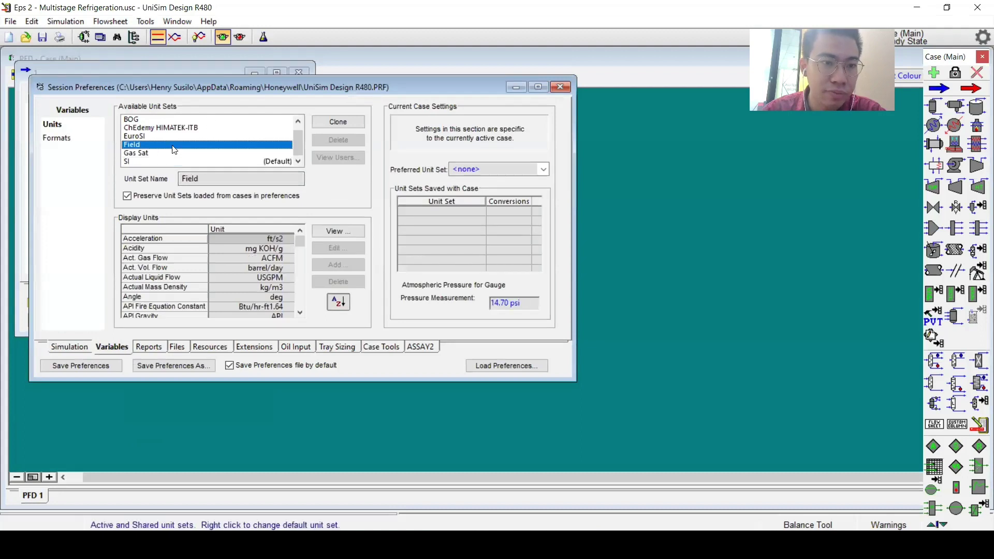
click(559, 87)
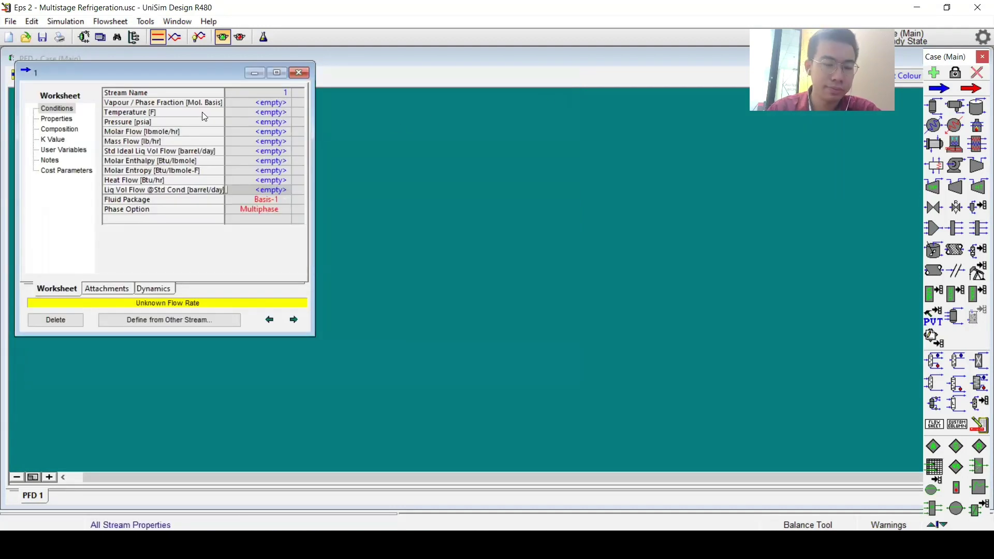
- Set the pressure of stream 1 to 140 psia
click(276, 122)
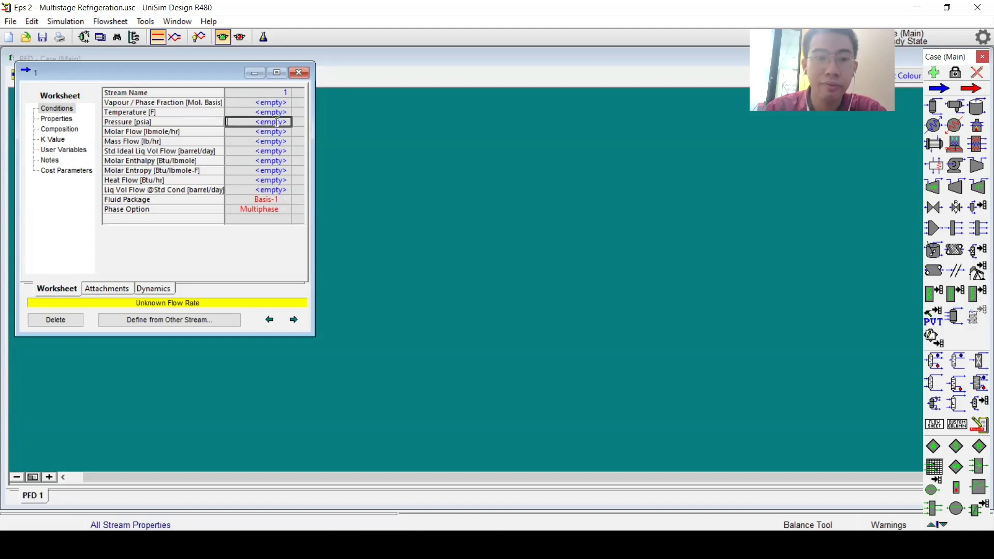
text(140)
key(Return)
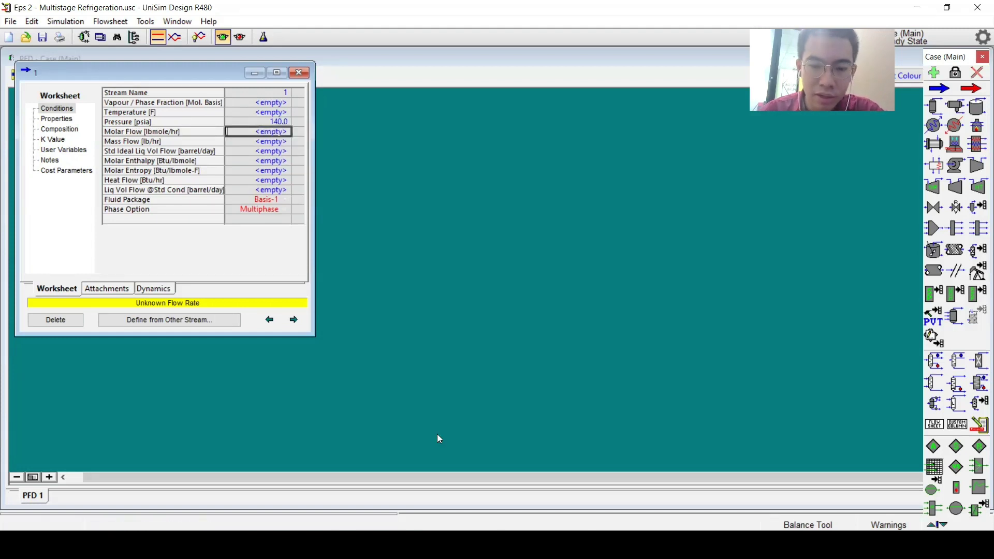
- Try a temperature of 100 F with 140 psia on stream 1, and clear the temperature again
key(alt+Tab)
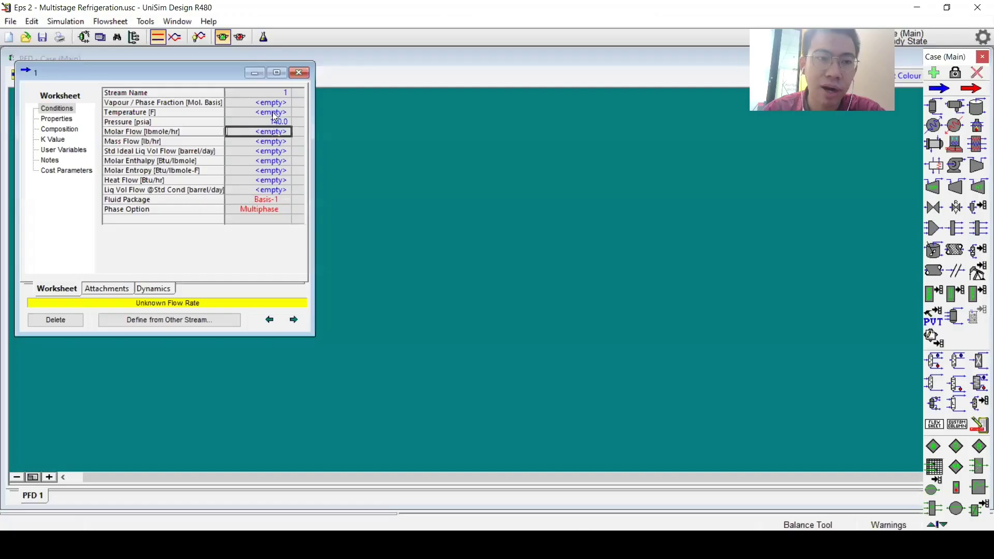
click(274, 112)
text(100)
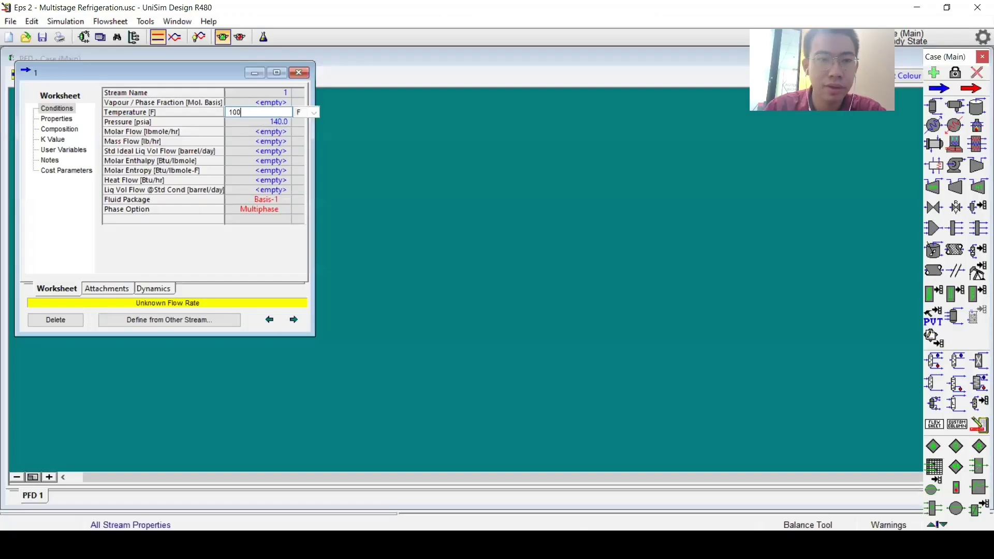
key(Return)
text(140)
key(Return)
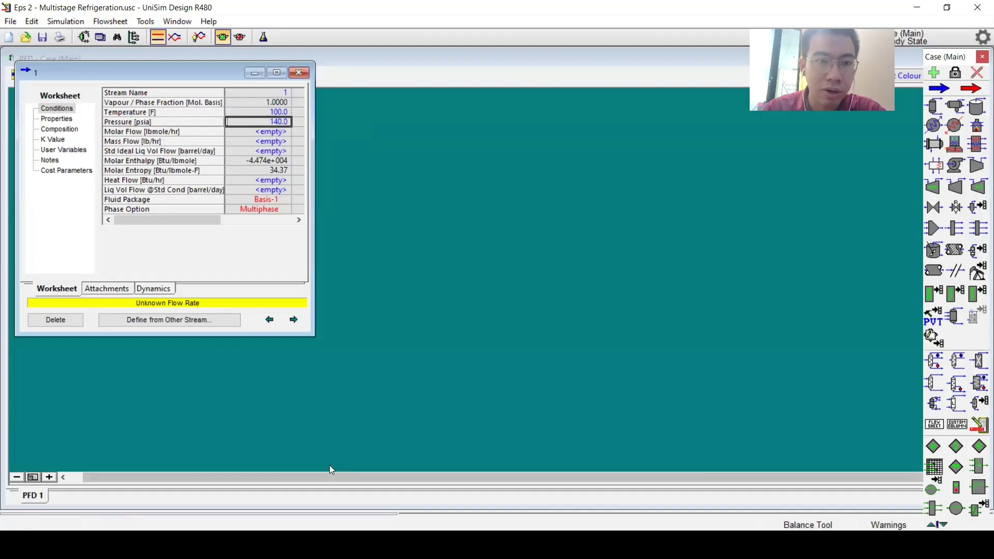
click(274, 103)
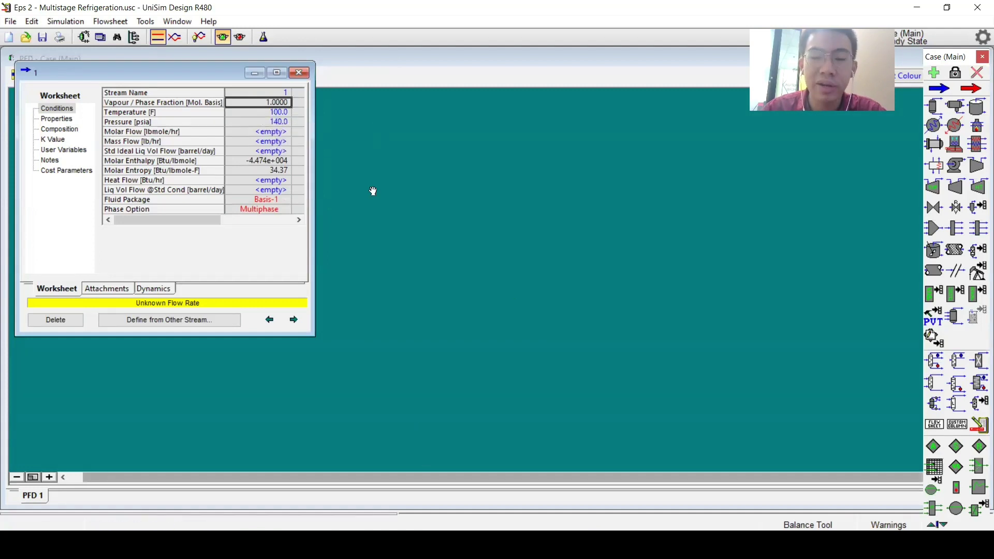
key(alt+Tab)
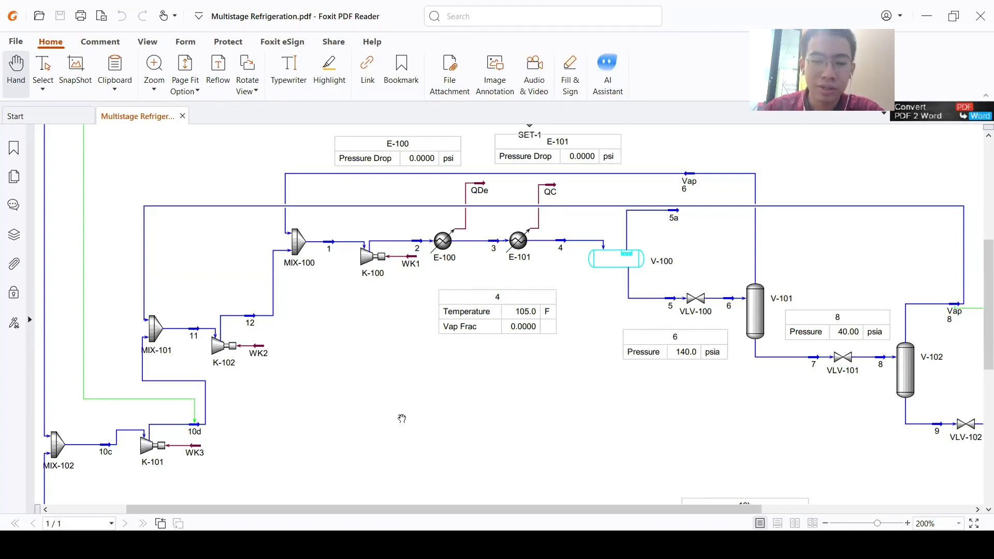
key(alt+Tab)
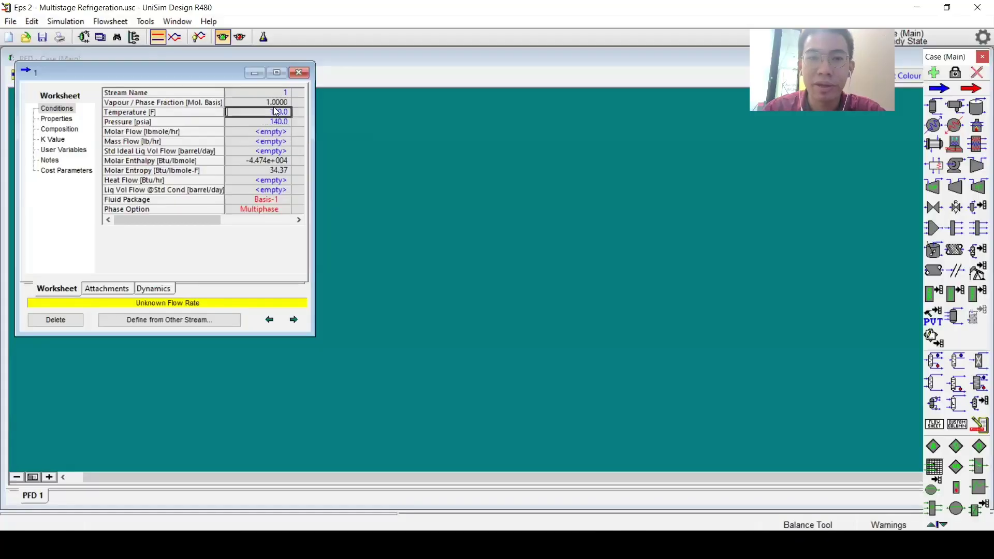
key(Delete)
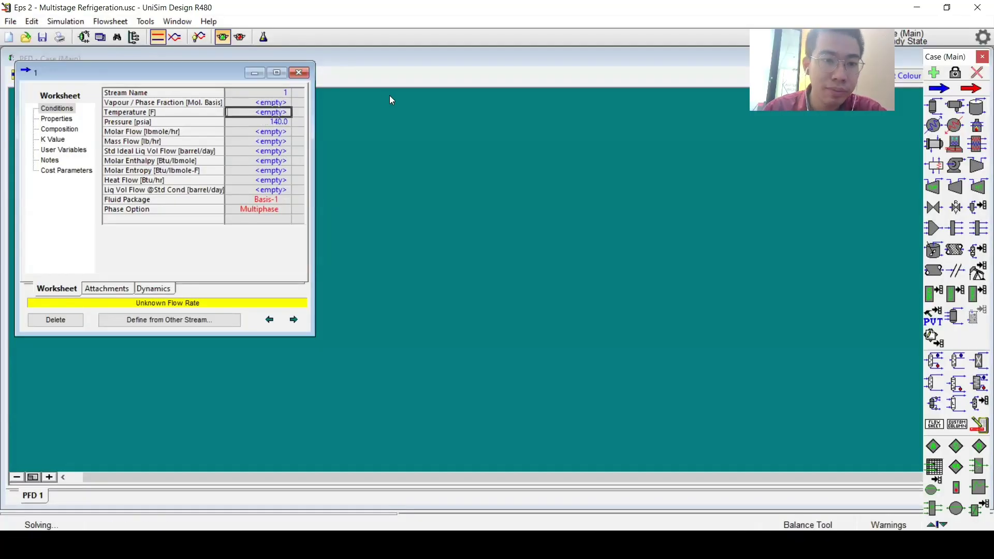
- Try a vapour fraction of 1 with 140 psia on stream 1, and clear the vapour fraction again
click(280, 104)
text(1)
key(Return)
mouse_move(274, 112)
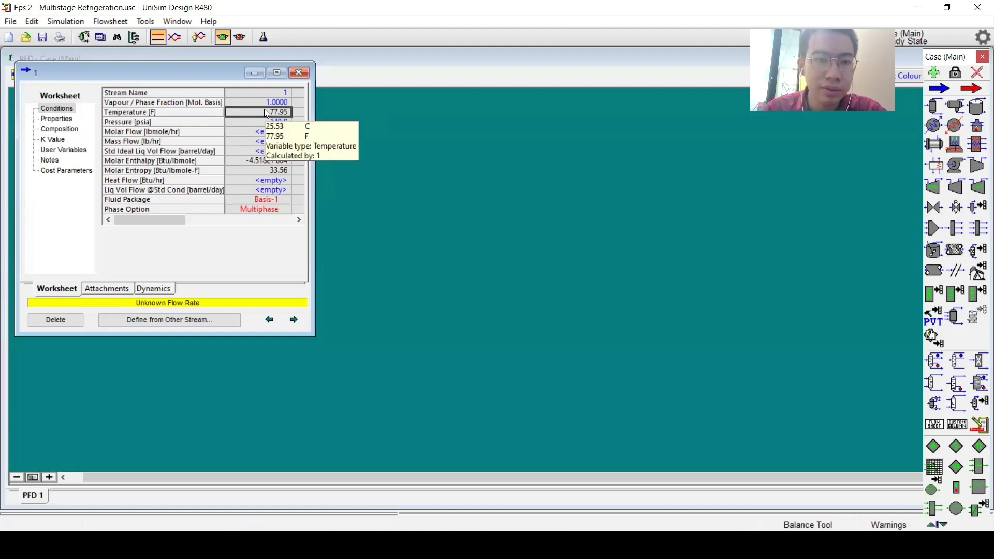
click(267, 102)
key(Delete)
- Set the temperature of stream 1 to 100 F
click(260, 123)
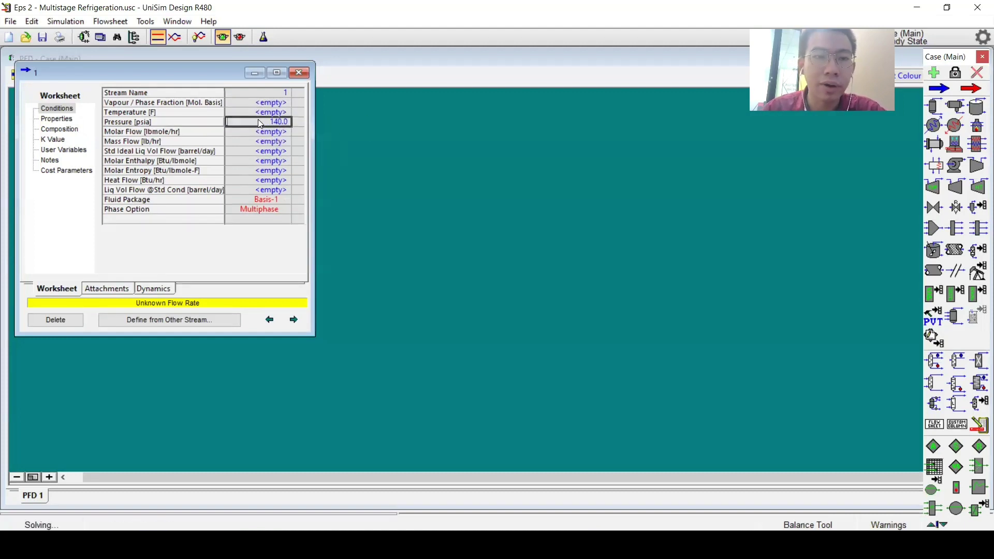
click(253, 113)
text(100)
key(Return)
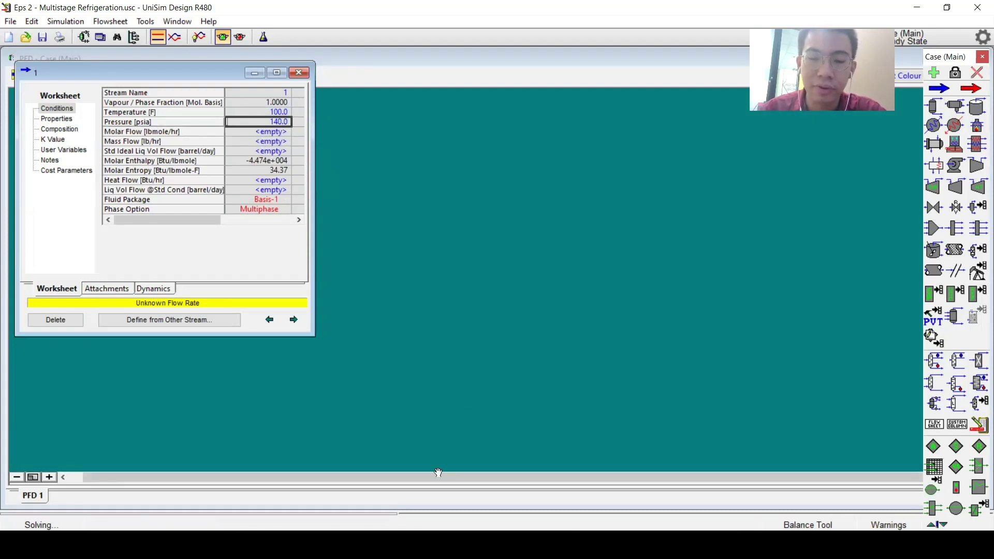
- Review the whole PDF flowsheet, set the mass flow of stream 1 to 20 lb/hr in UniSim, and close the stream
click(395, 545)
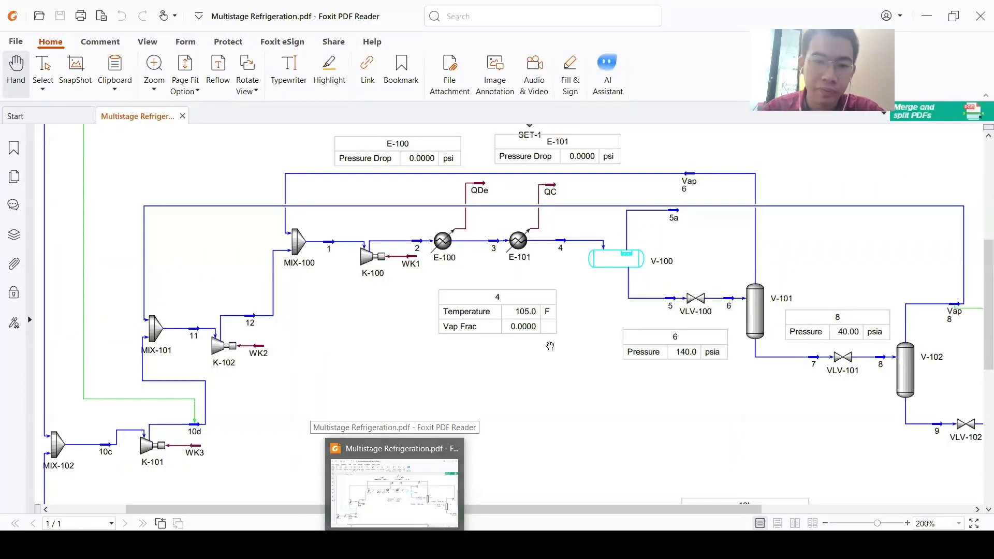
scroll(479, 310, down, 2)
scroll(476, 309, down, 2)
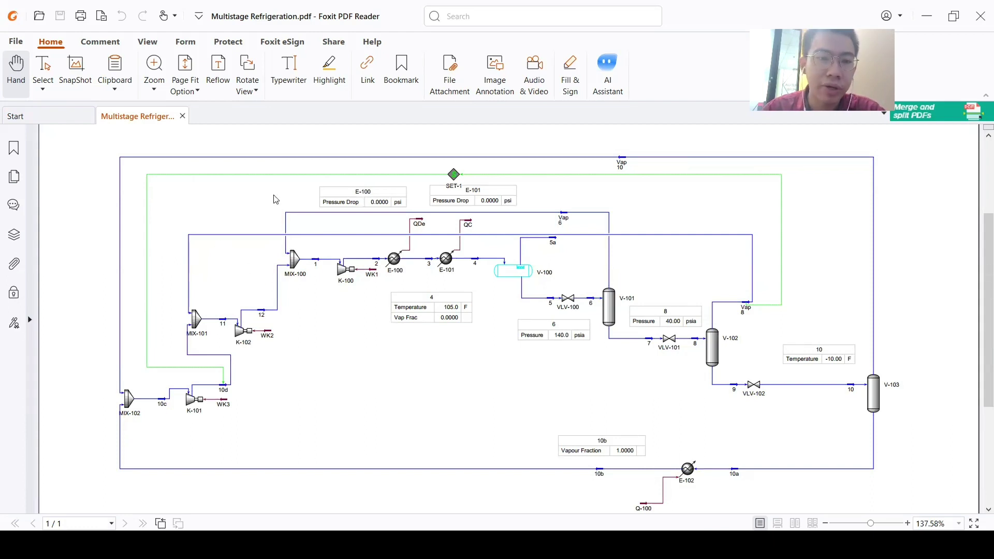
key(alt+Tab)
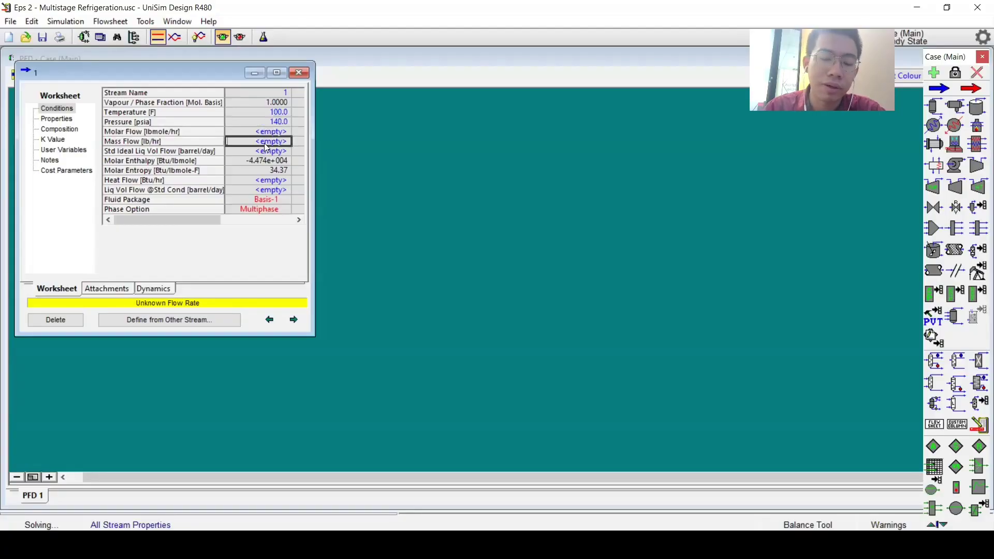
text(20)
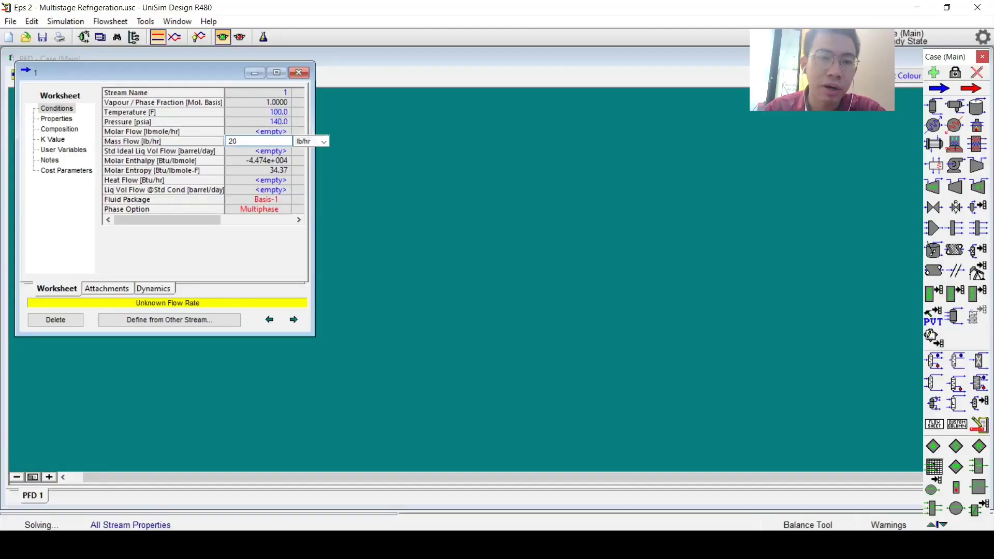
key(Return)
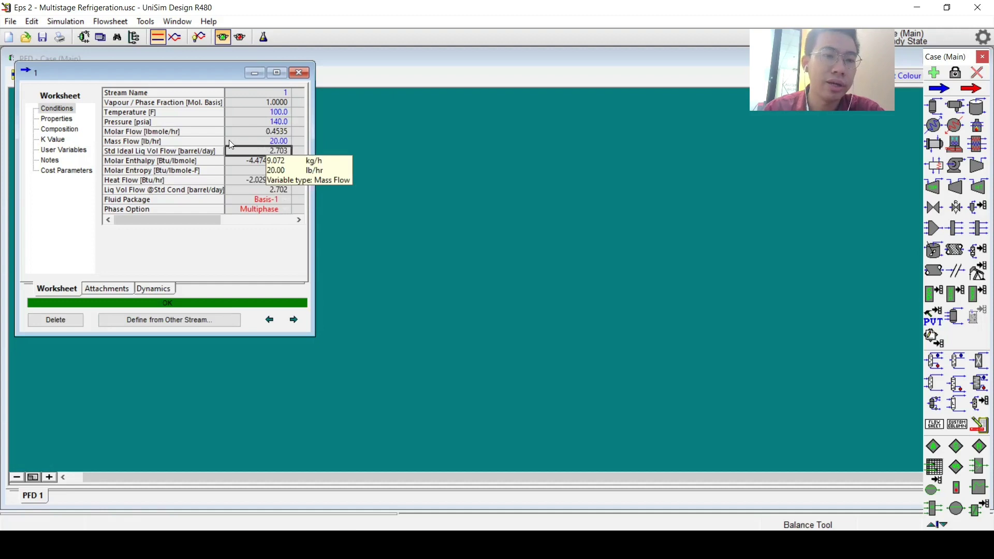
click(299, 73)
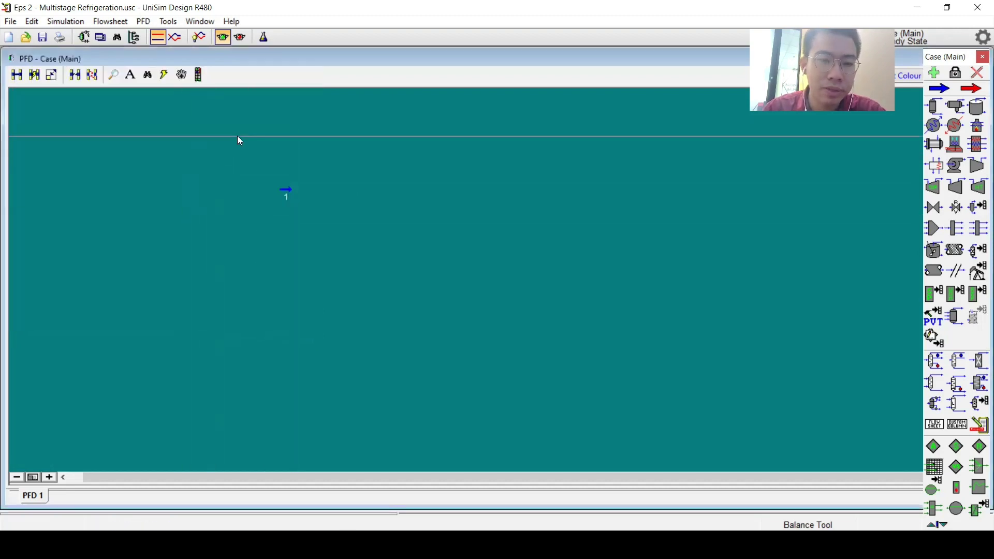
- Add a compressor beside stream 1 with inlet 1, outlet 2 and energy stream WK1, checking the names in the PDF flowsheet
click(385, 274)
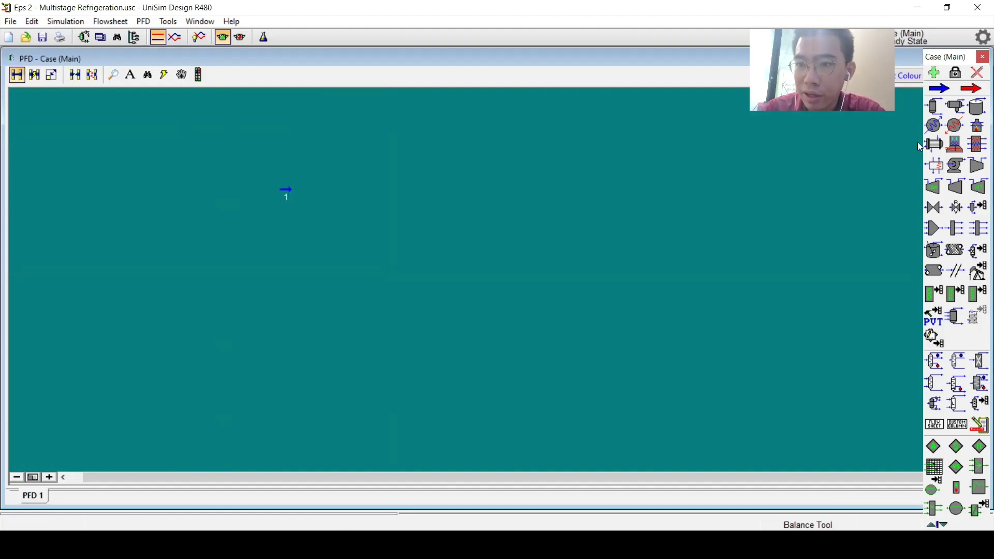
click(976, 166)
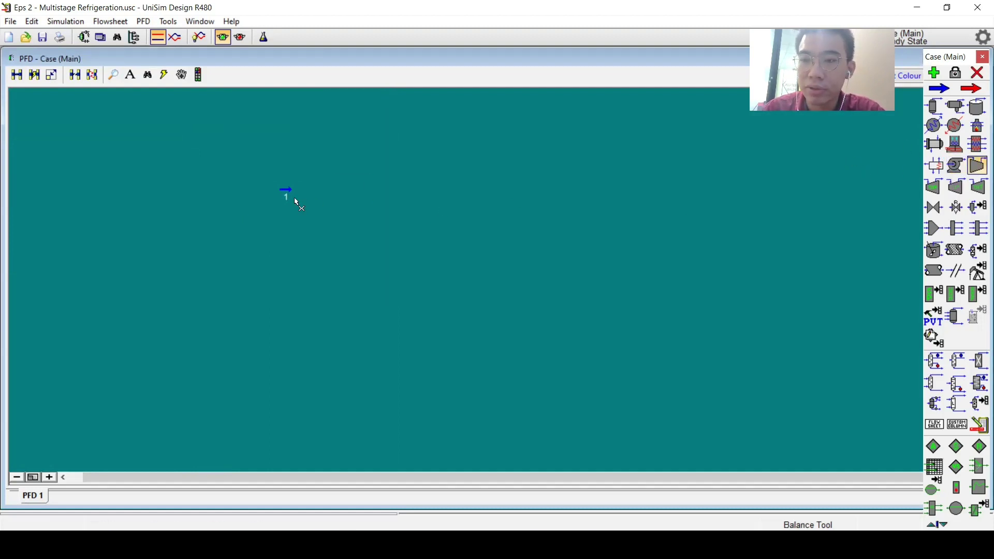
click(332, 204)
drag(288, 191, 324, 204)
double_click(326, 207)
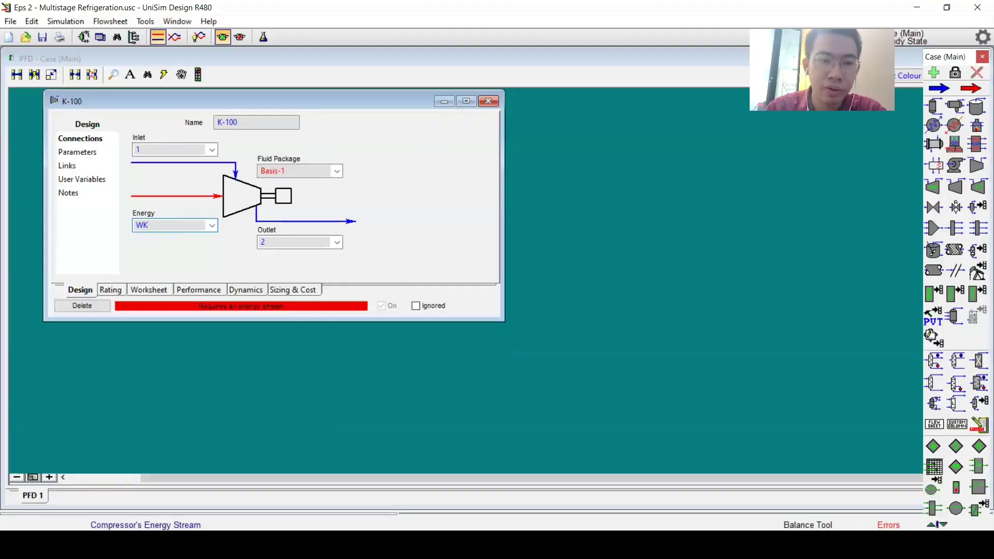
key(Return)
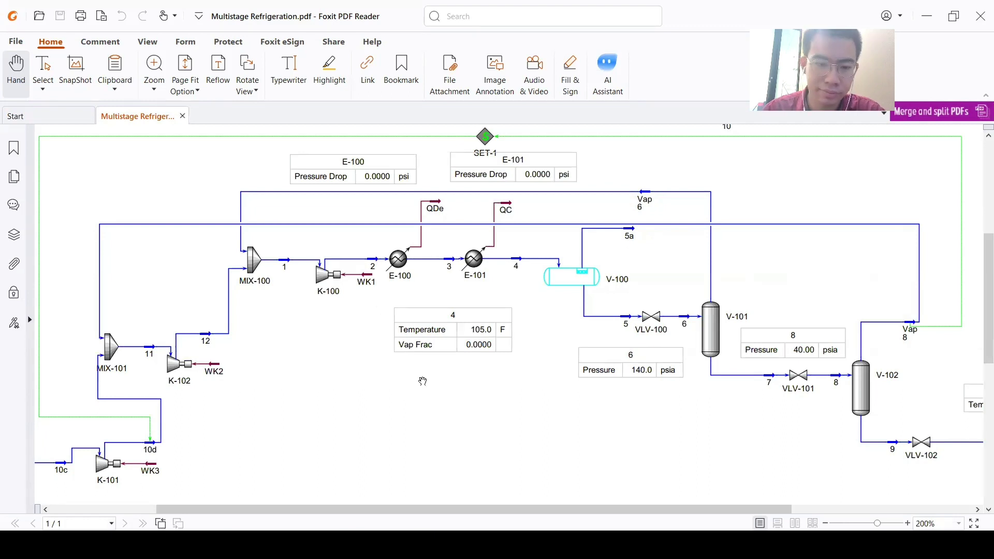
key(alt+Tab)
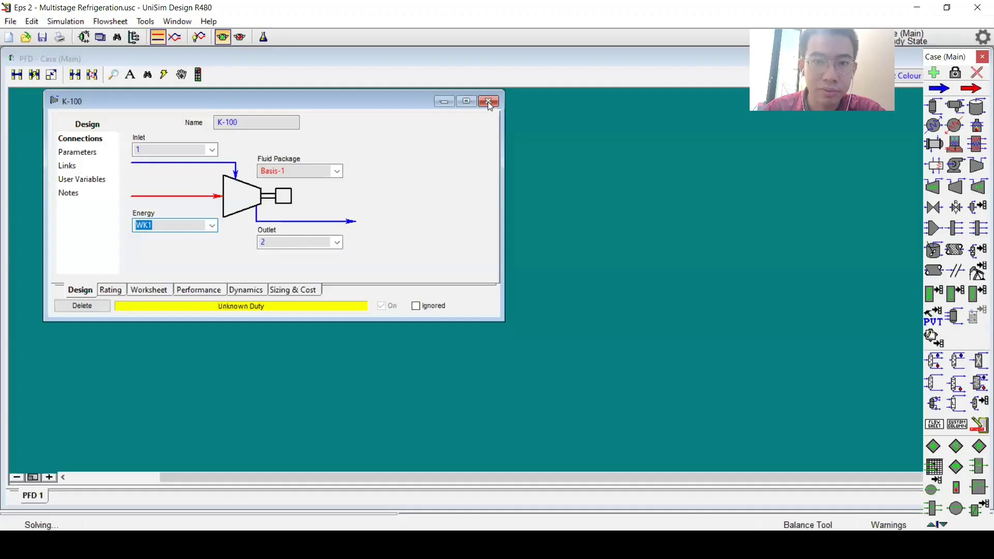
click(489, 102)
- Move stream 2 farther from the compressor and add a cooler fed by it, following the PDF flowsheet
click(354, 188)
drag(356, 191, 391, 190)
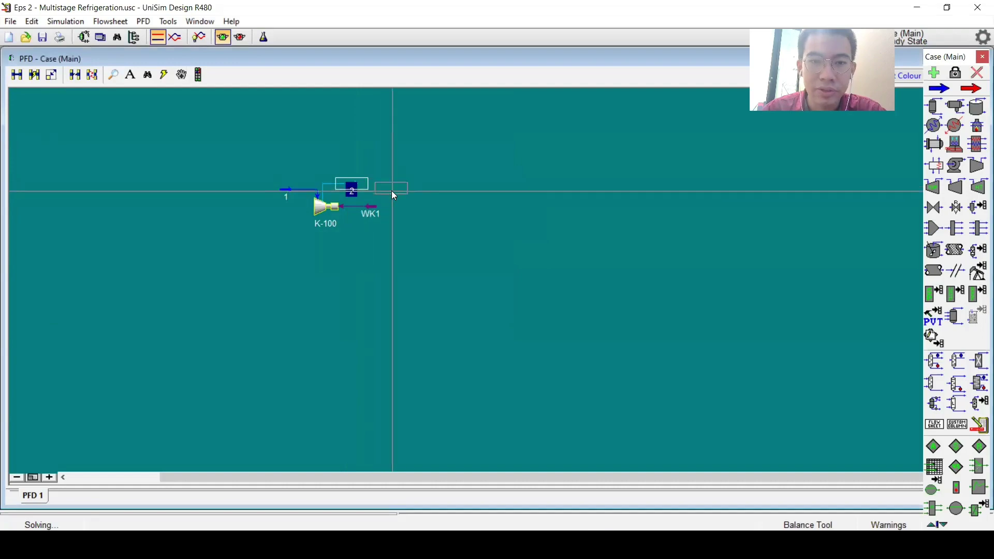
key(alt+Tab)
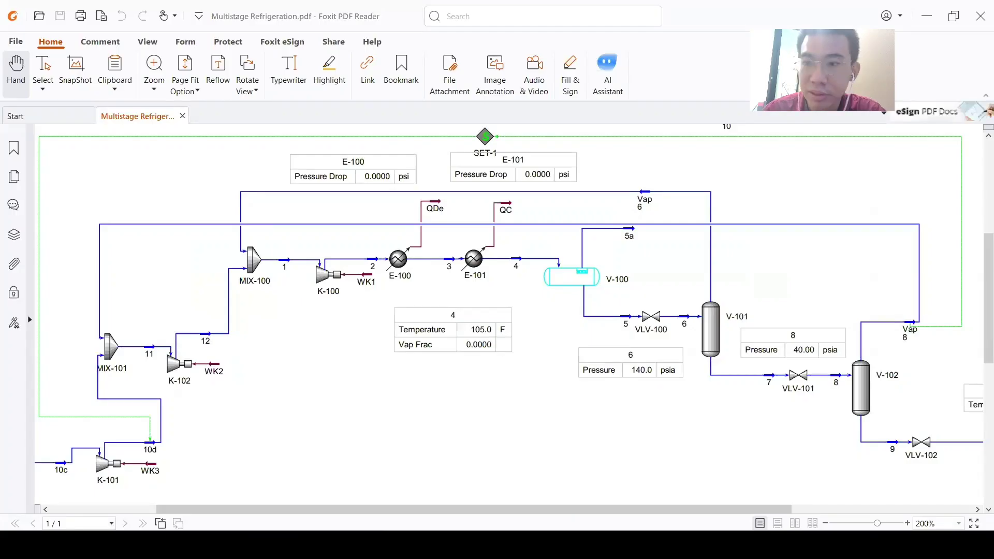
key(alt+Tab)
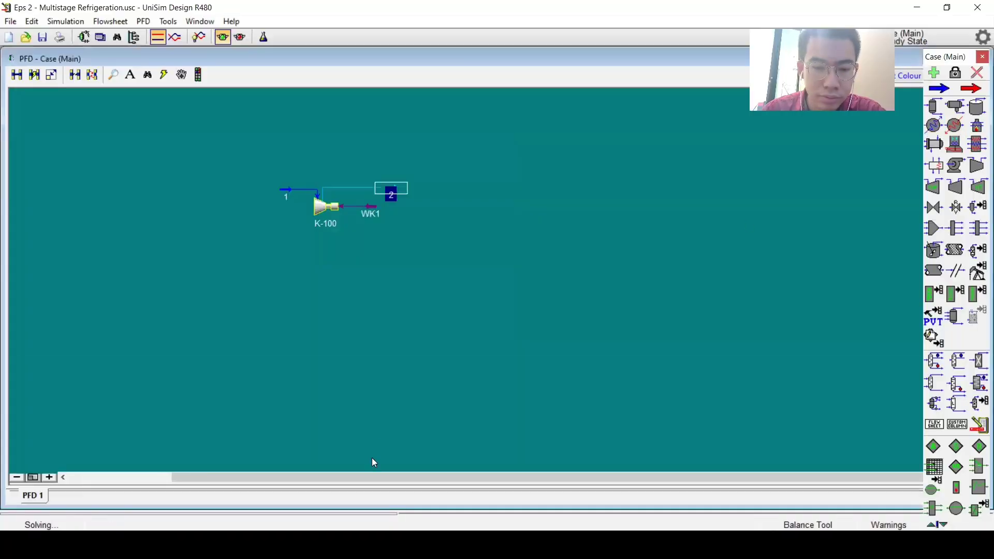
key(alt+Tab)
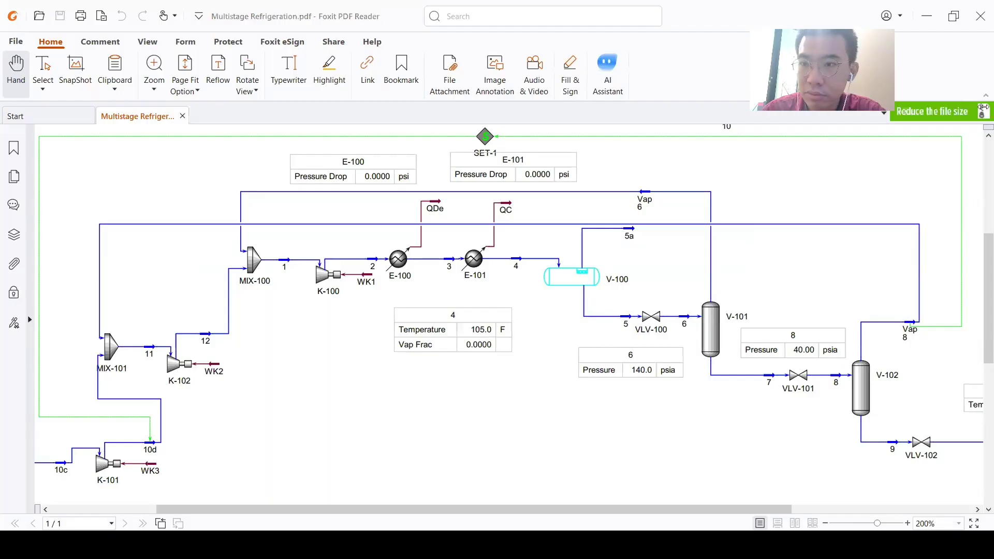
key(alt+Tab)
click(434, 200)
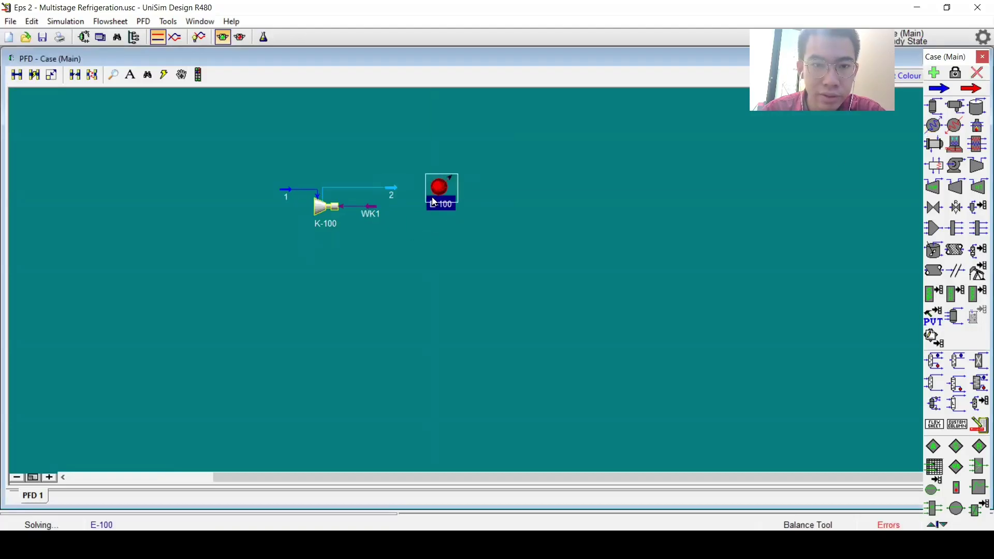
drag(395, 189, 433, 190)
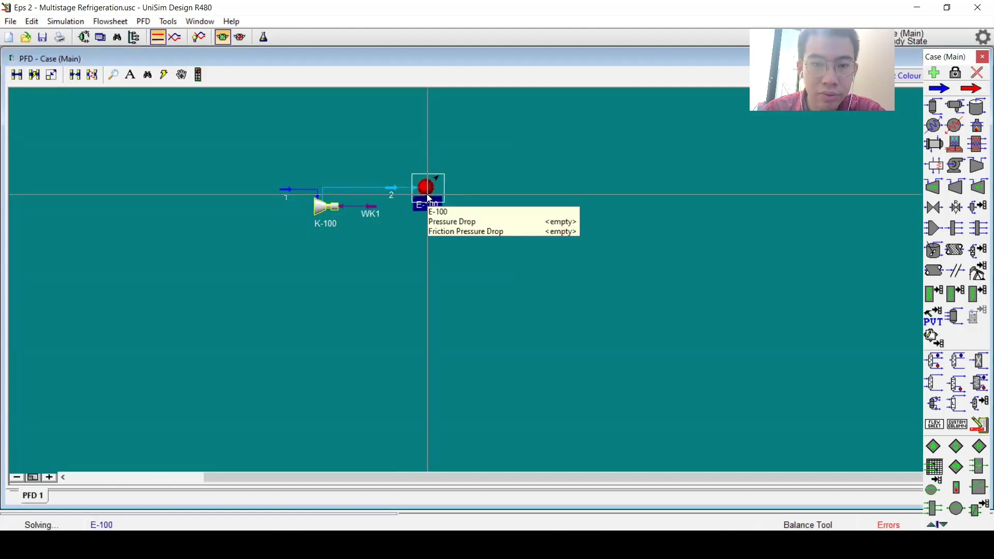
- Connect energy stream QDe and outlet stream 3 to cooler E-100, matching the PDF flowsheet
double_click(427, 188)
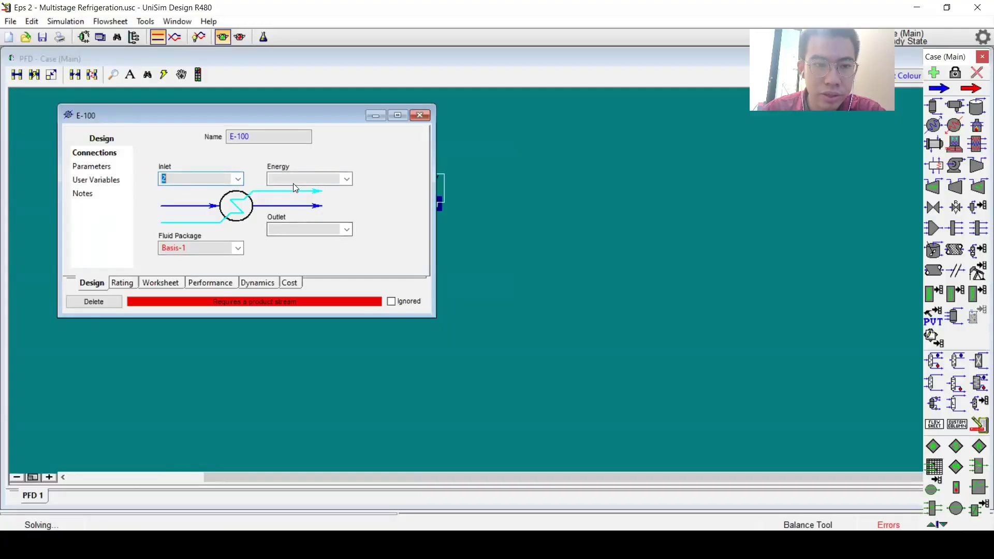
text(De)
key(Return)
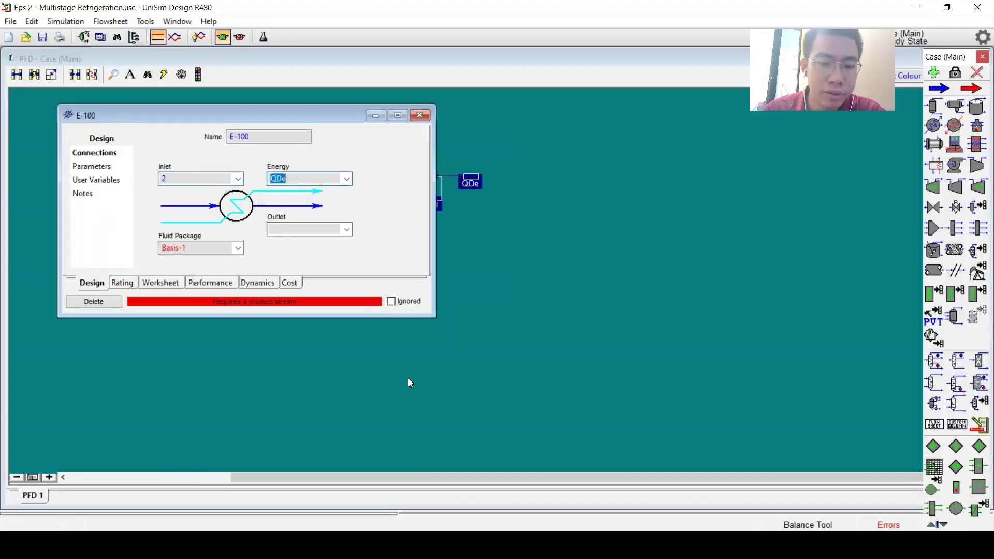
key(alt+Tab)
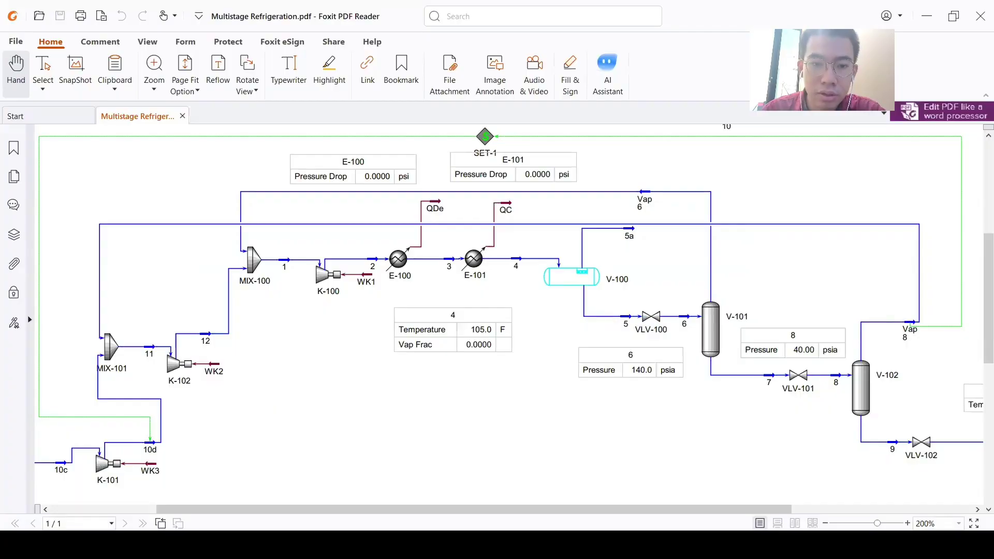
key(alt+Tab)
key(alt+Tab)
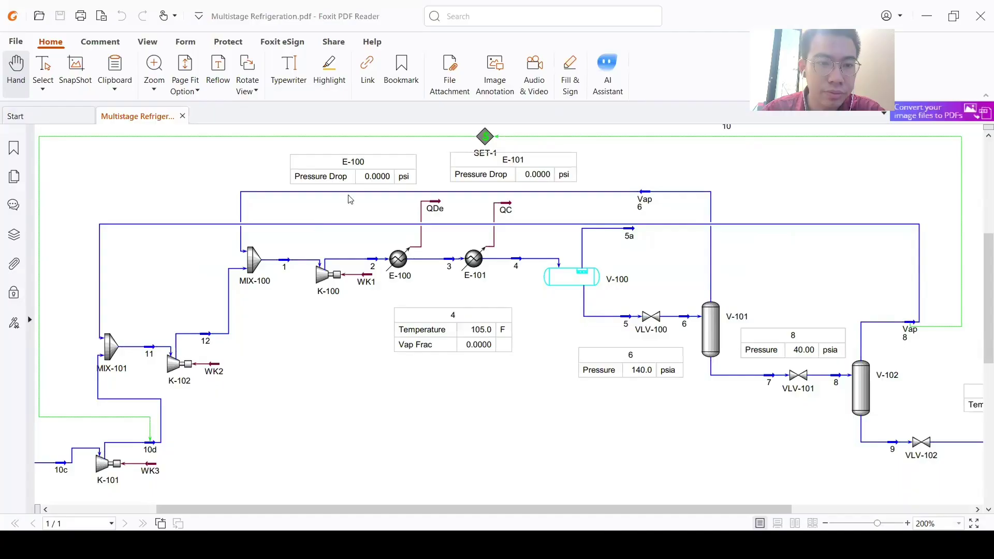
key(alt+Tab)
- Set the pressure drop of cooler E-100 to 0 as in the PDF flowsheet, and review its stream conditions
click(93, 166)
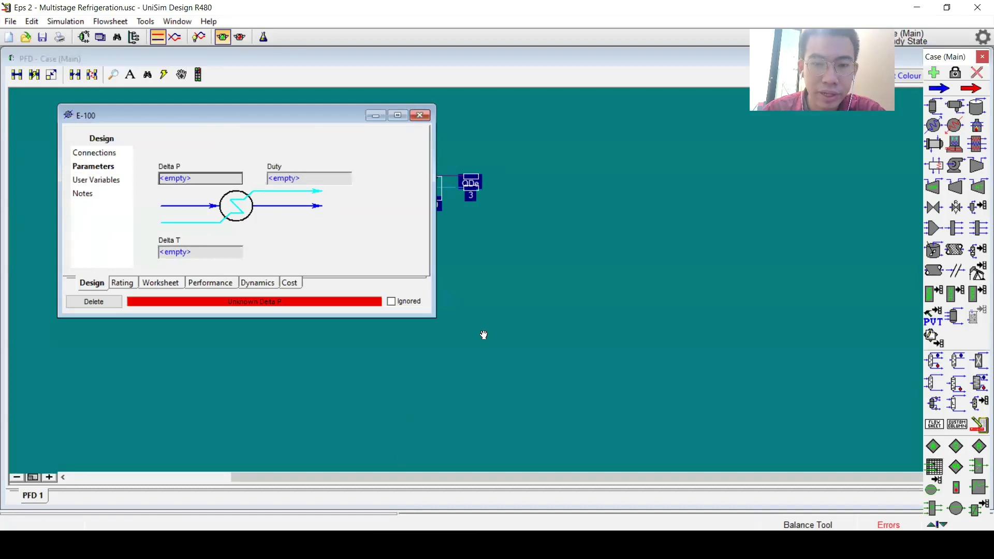
key(alt+Tab)
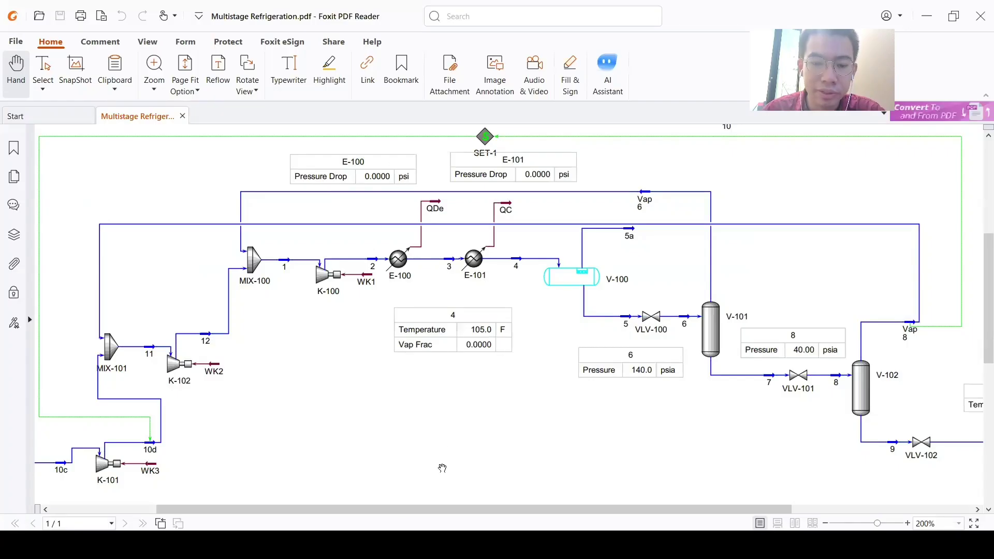
key(alt+Tab)
click(184, 177)
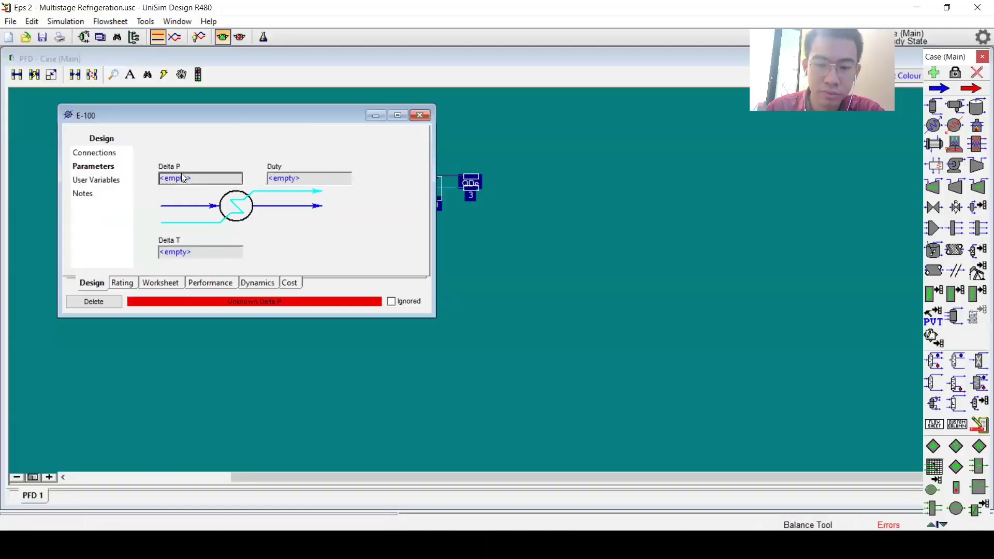
text(0)
key(Return)
click(164, 282)
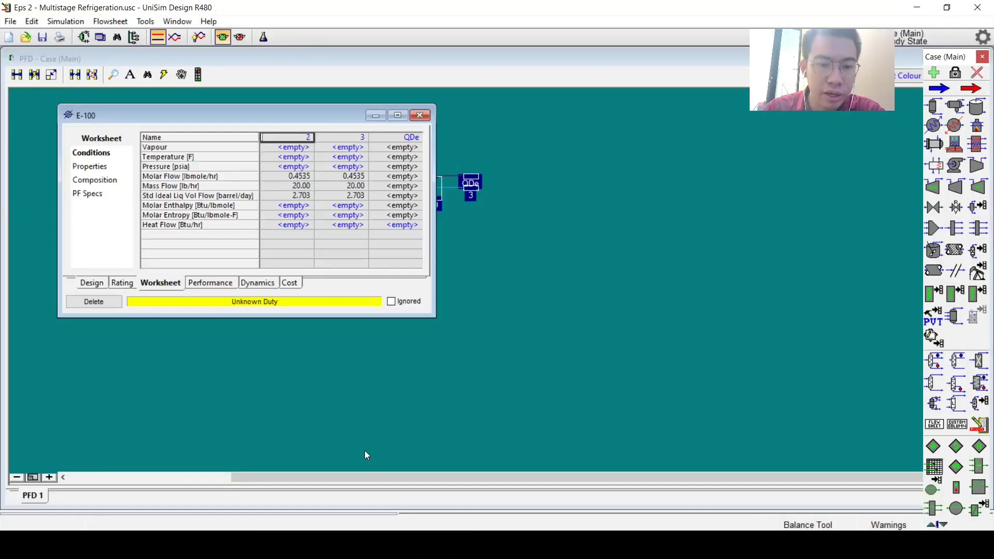
key(alt+Tab)
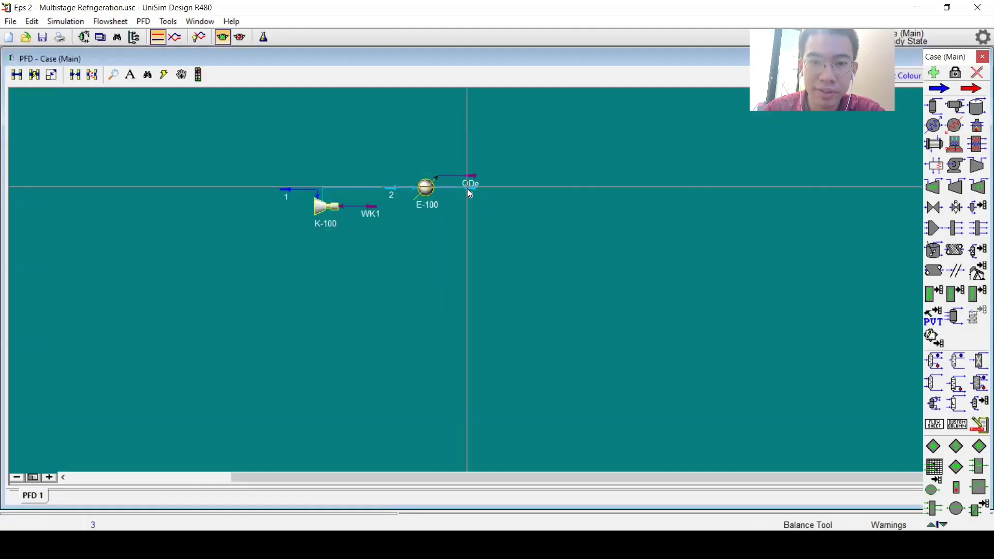
- Move energy stream QDe clear above stream 3 and add a second cooler fed by stream 3
drag(471, 185, 479, 156)
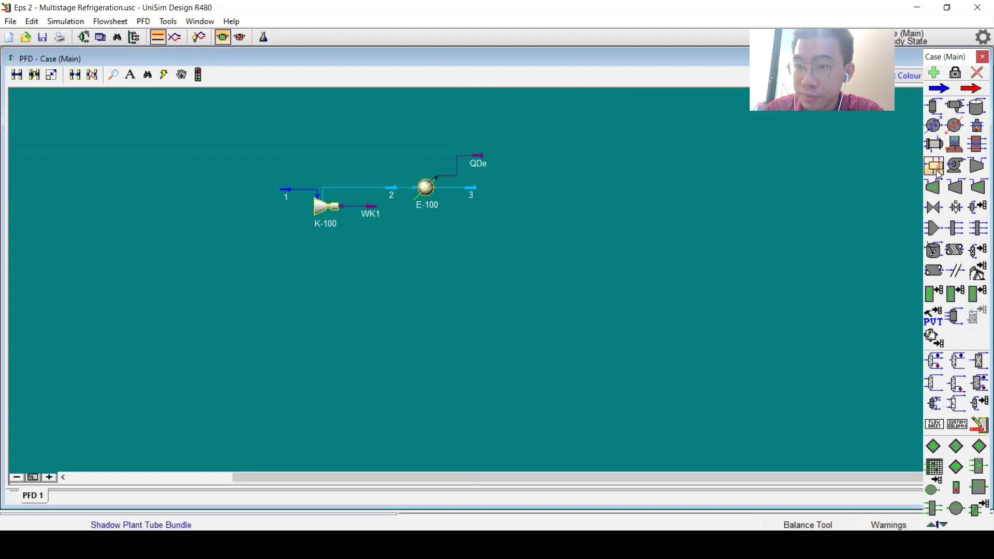
click(955, 126)
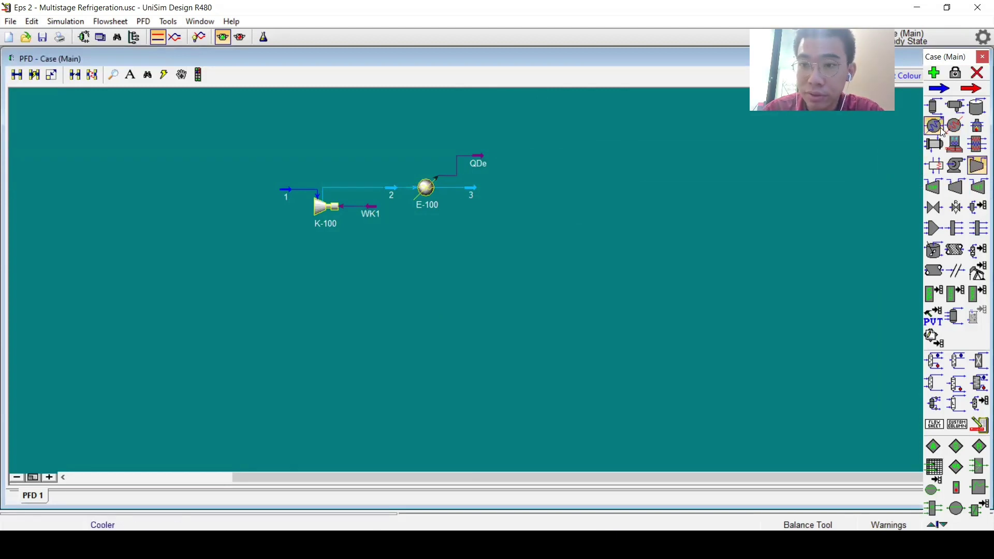
click(501, 197)
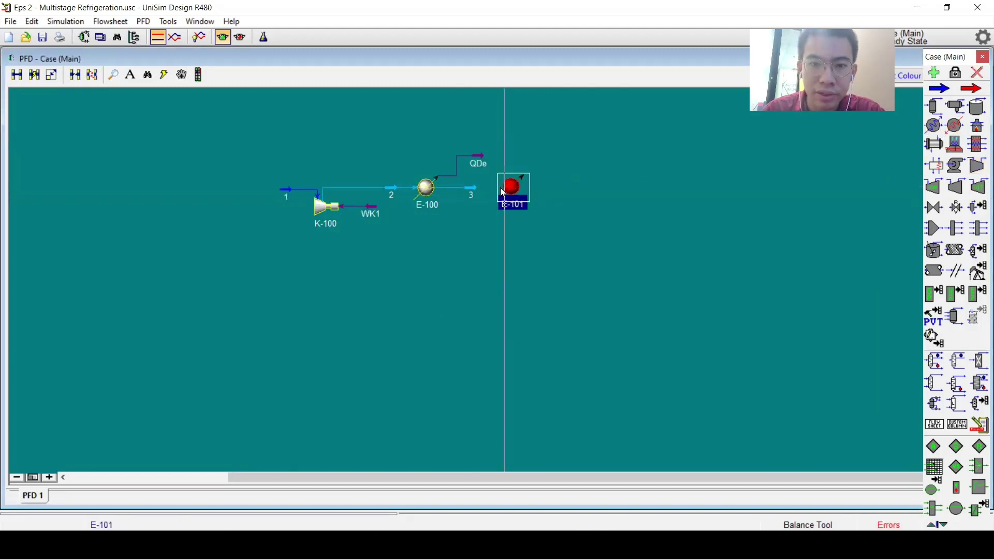
drag(504, 188, 512, 190)
key(ctrl)
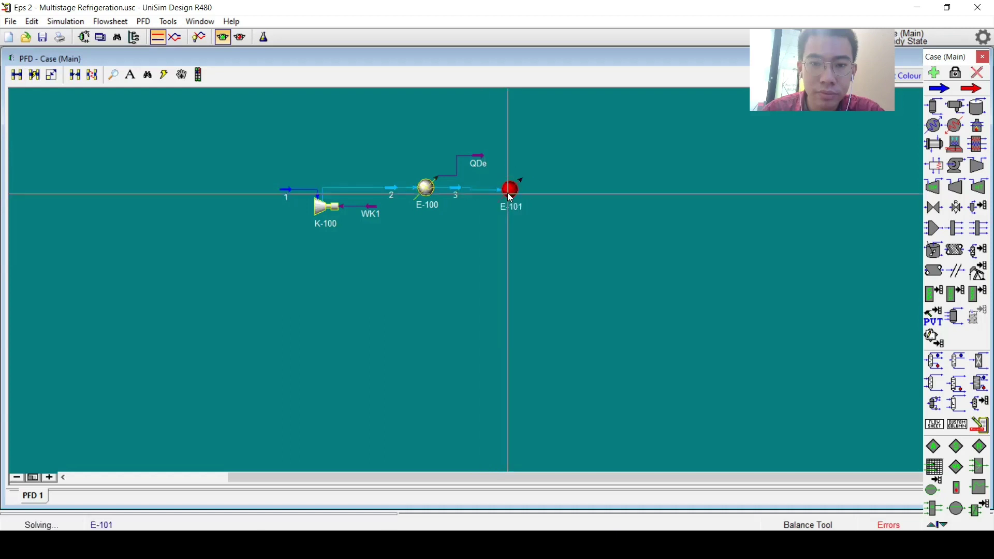
- Connect outlet stream 4 and energy stream QC to cooler E-101, matching the PDF flowsheet
double_click(512, 191)
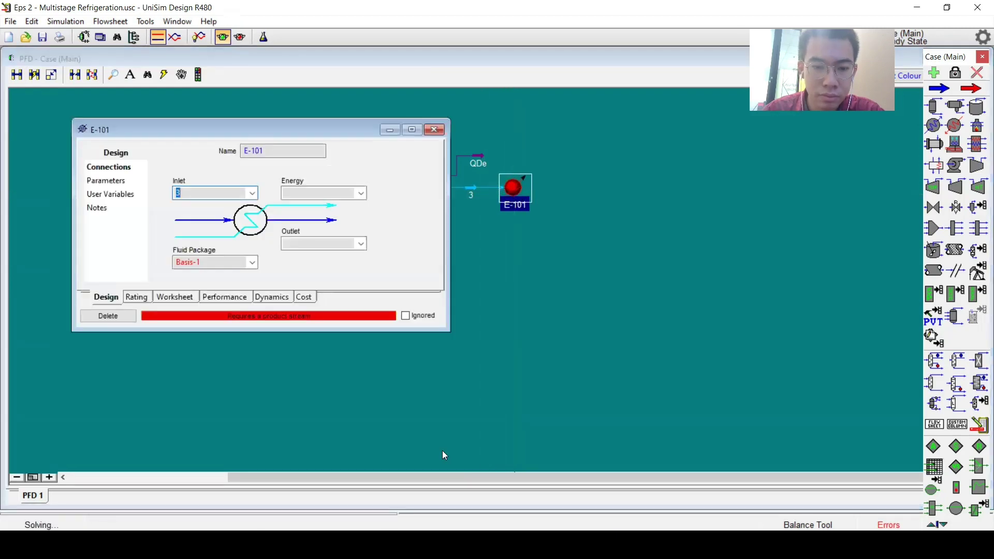
key(alt+Tab)
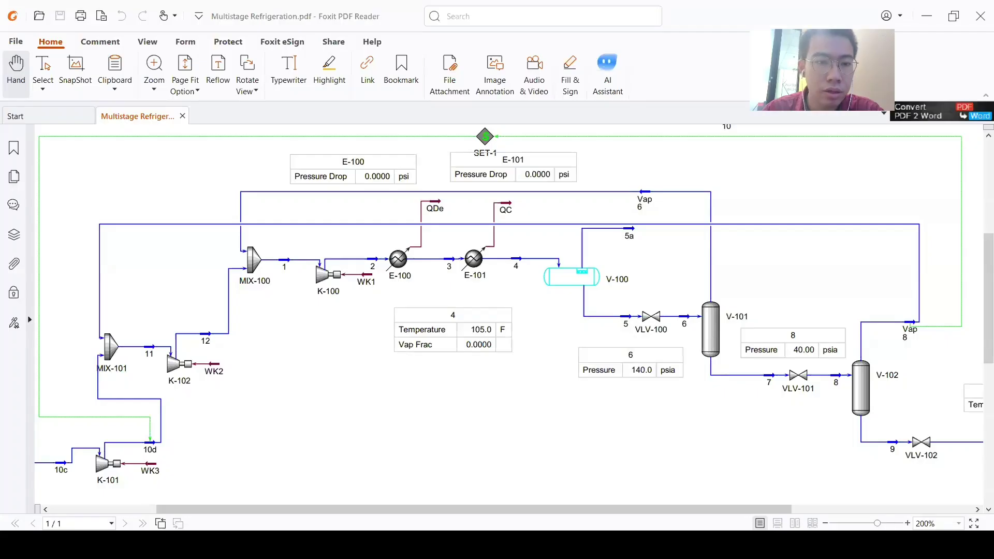
key(alt+Tab)
click(321, 243)
text(4)
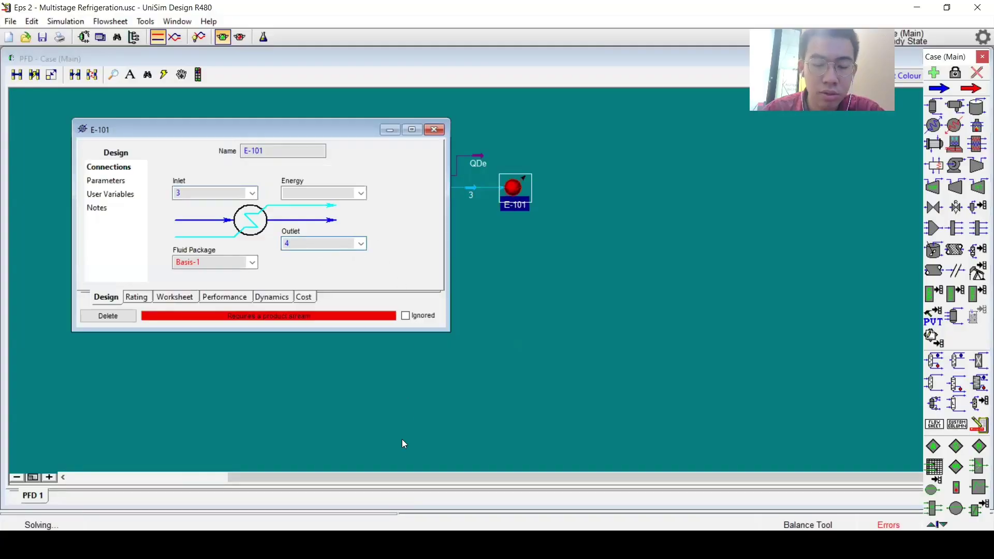
key(alt+Tab)
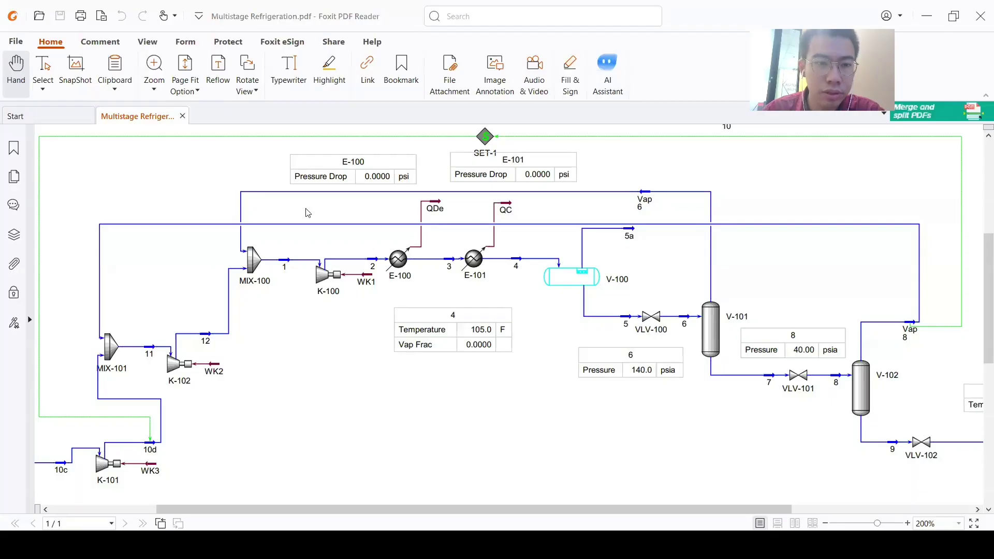
key(alt+Tab)
click(336, 193)
text(QC)
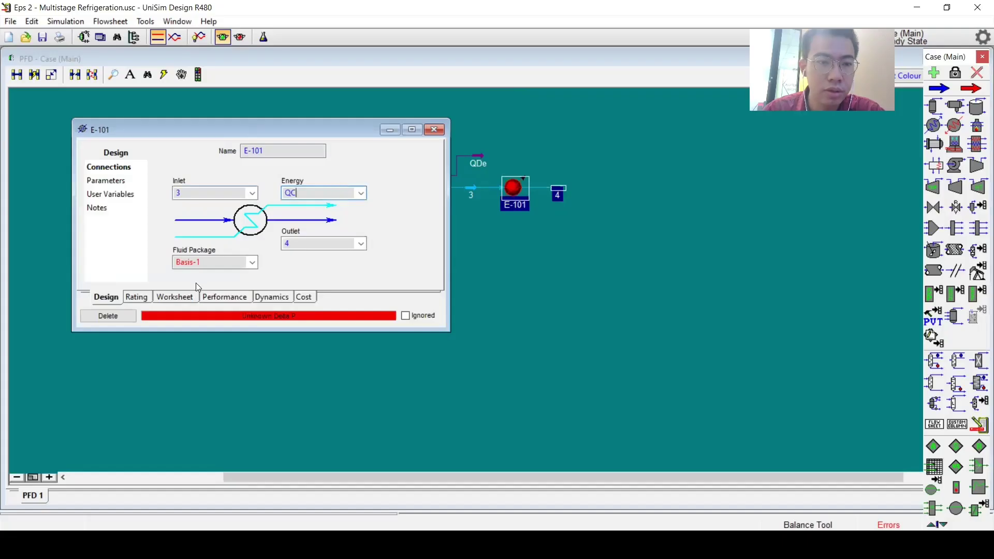
- Set the pressure drop of cooler E-101 to 0 psi
click(174, 296)
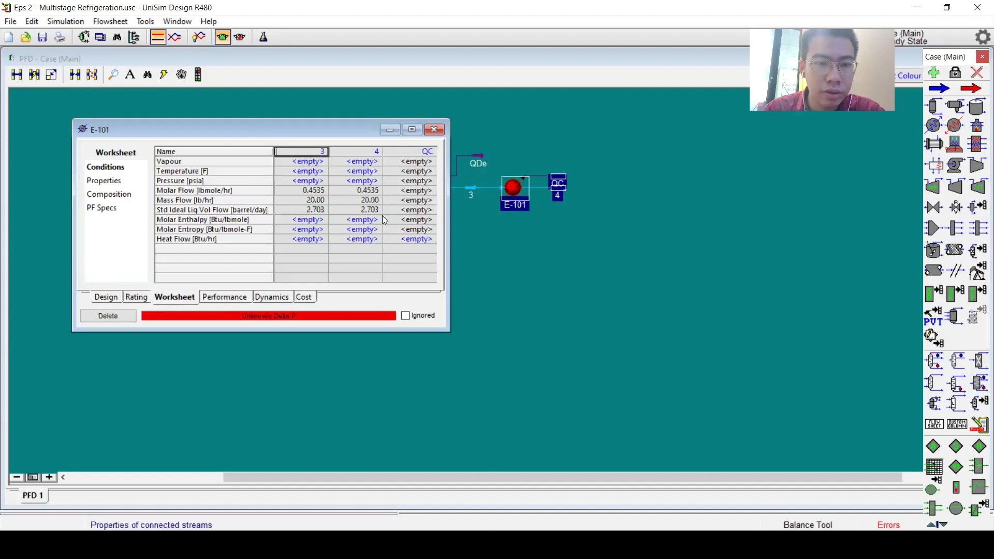
click(105, 296)
click(118, 180)
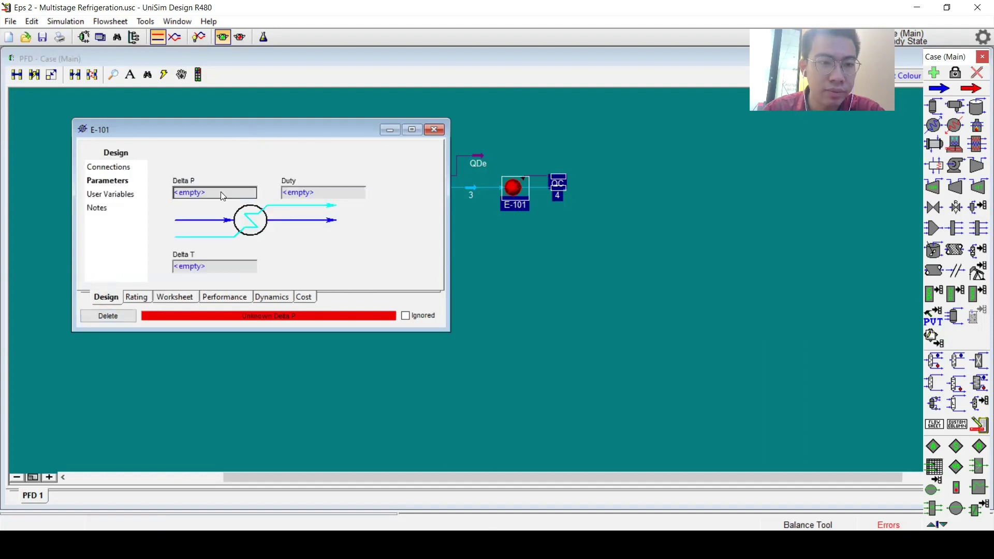
click(221, 192)
text(0)
key(Return)
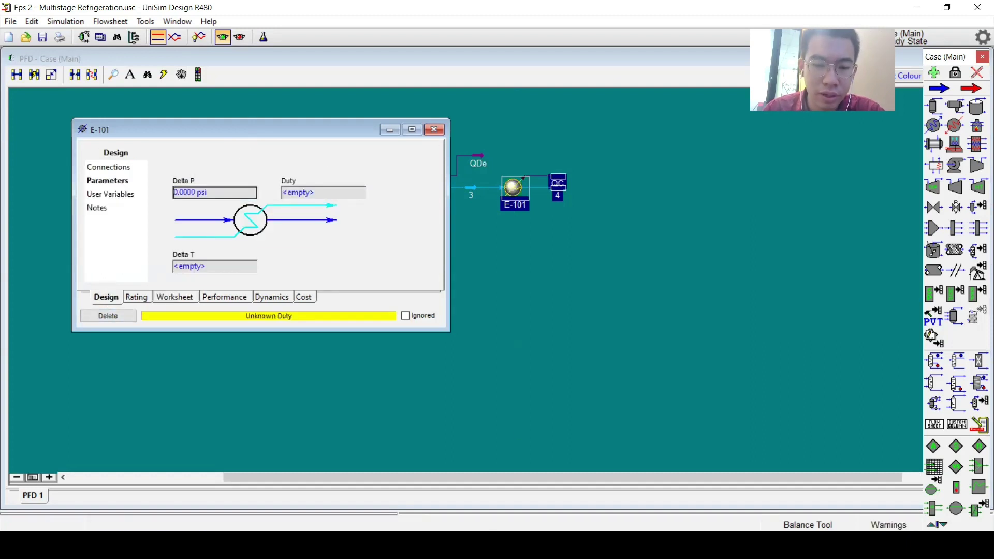
- Check stream 4's specifications in the PDF flowsheet and show the stream conditions of cooler E-101
click(408, 540)
key(alt+Tab)
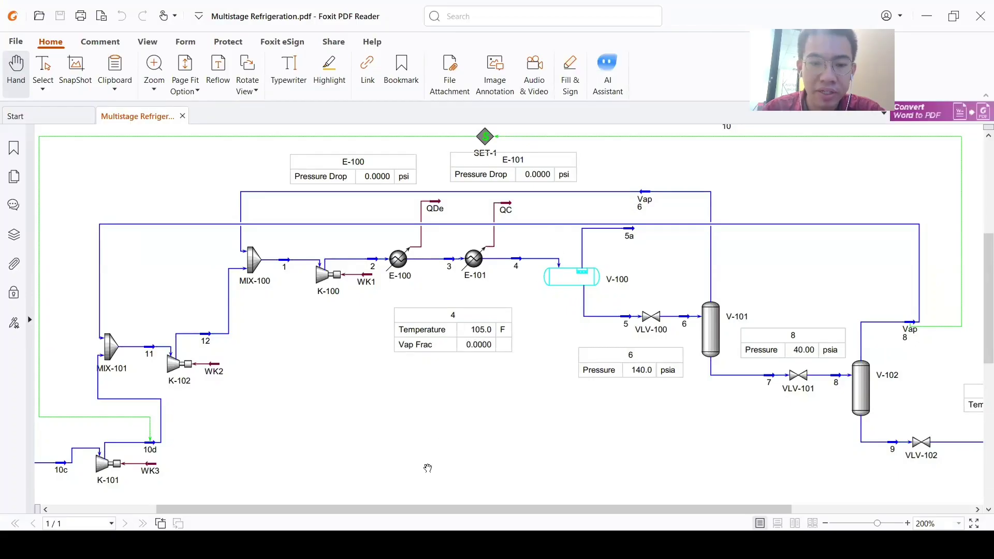
click(403, 542)
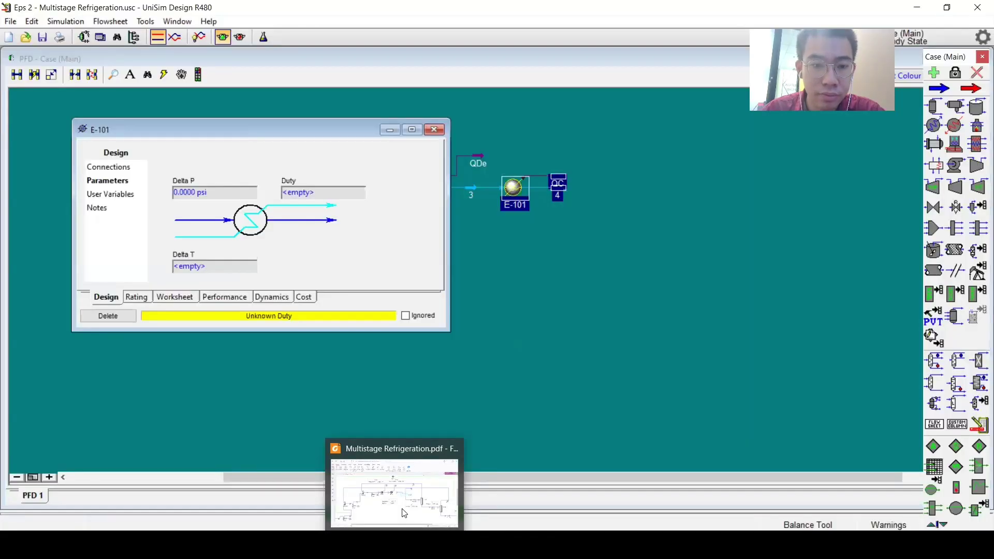
click(180, 297)
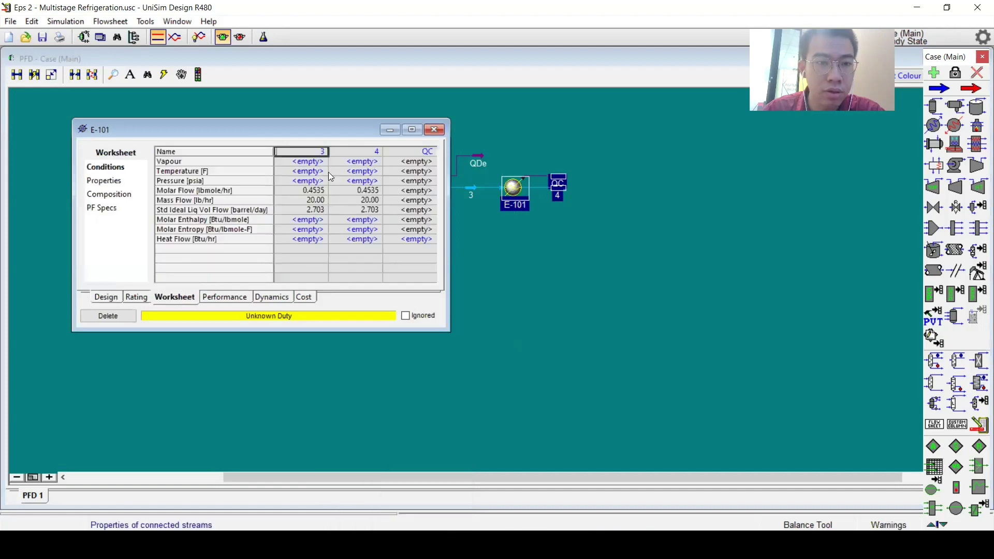
click(358, 172)
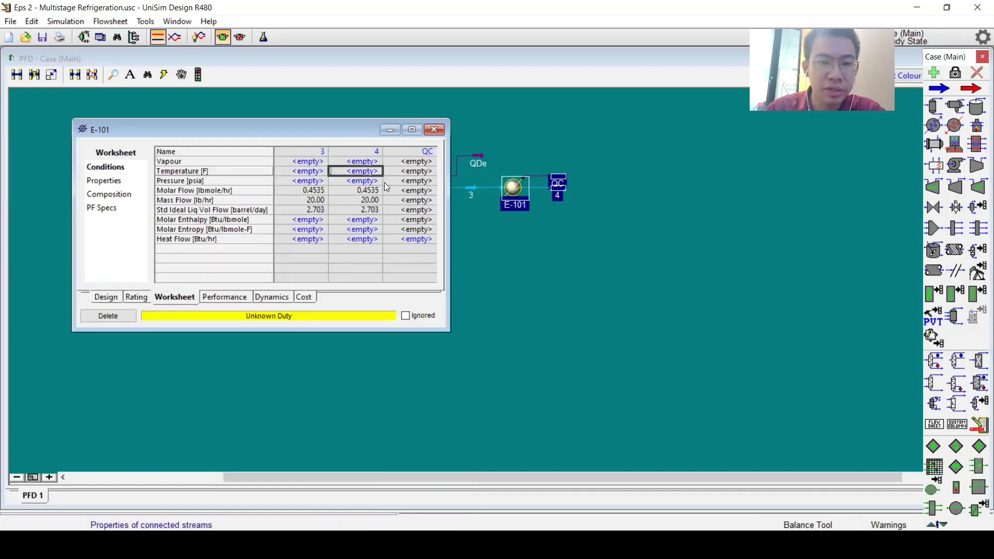
text(0)
key(Return)
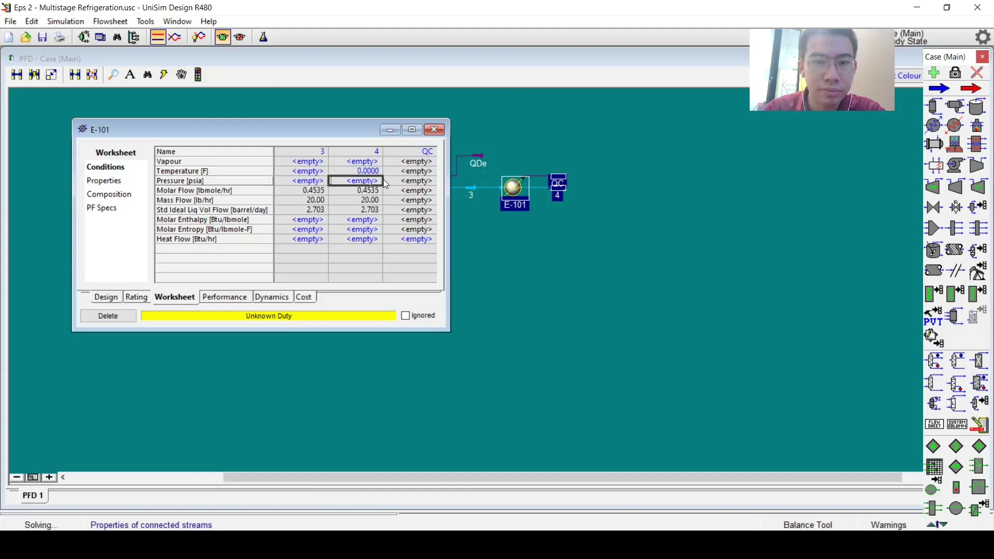
click(374, 172)
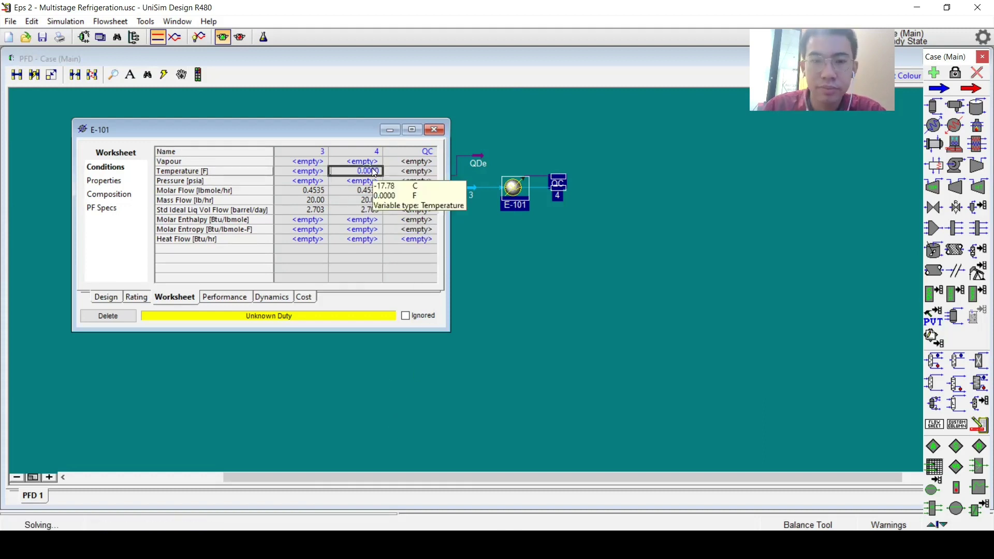
key(Delete)
- Specify stream 4 with a vapour fraction of 0 and a temperature of 105 F, as in the PDF flowsheet
click(370, 164)
text(0)
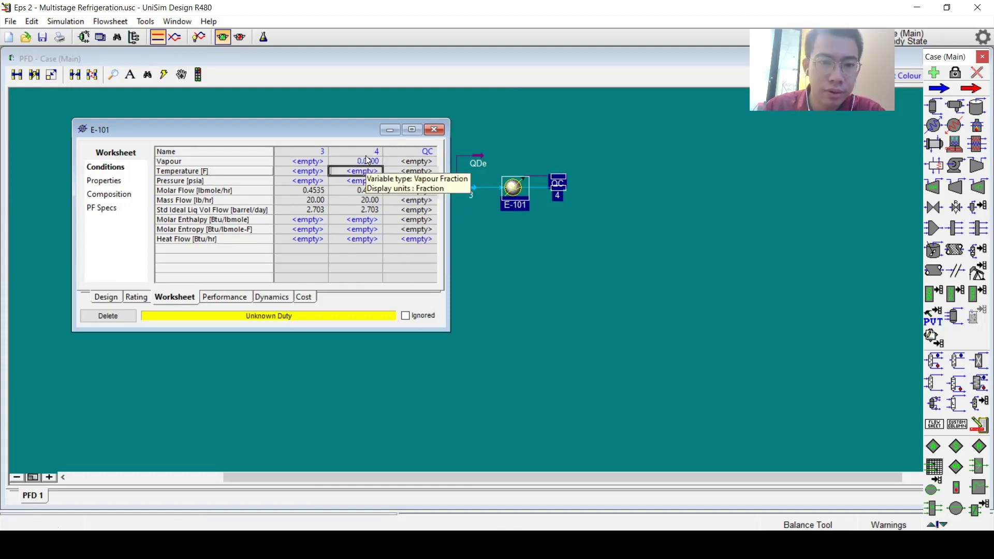
key(Return)
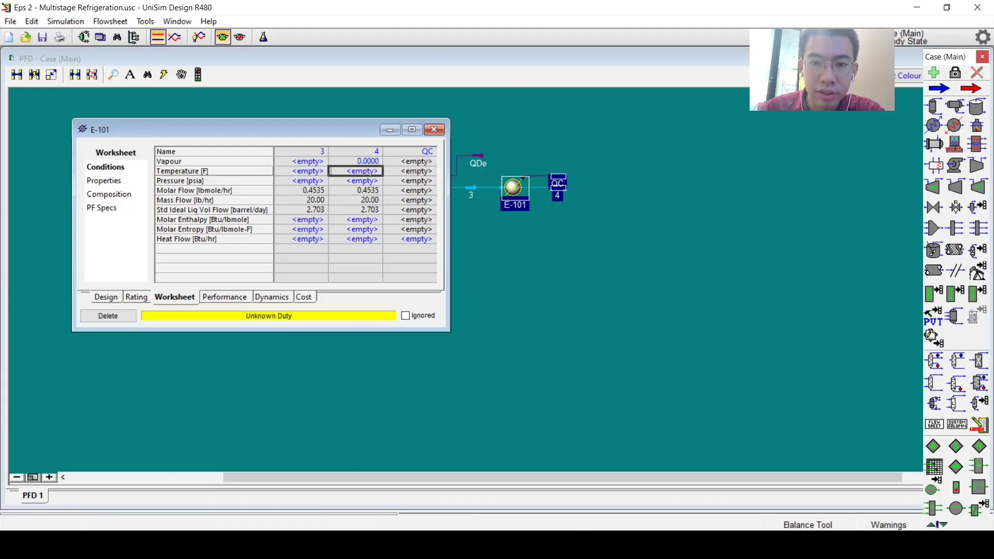
key(alt+Tab)
key(alt+Tab)
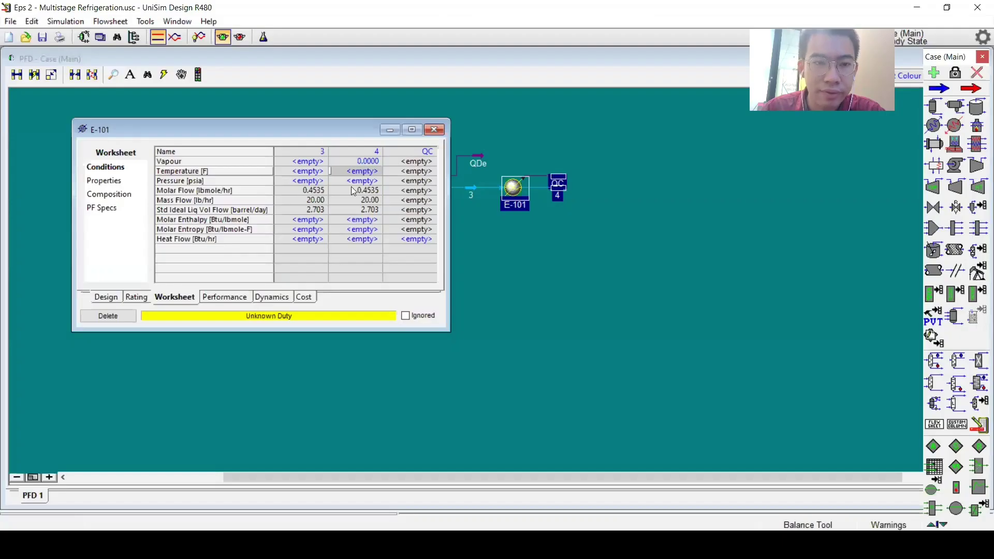
text(105)
key(Return)
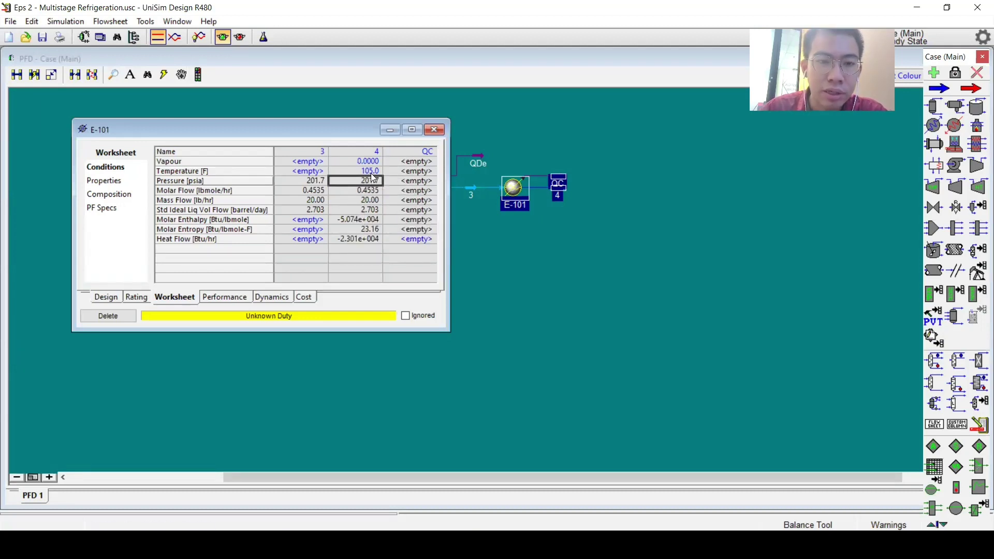
- Examine stream 4's vapour fraction, temperature and pressure along with stream 3's pressure, and close the E-101 conditions
click(370, 172)
click(372, 162)
click(371, 171)
click(371, 163)
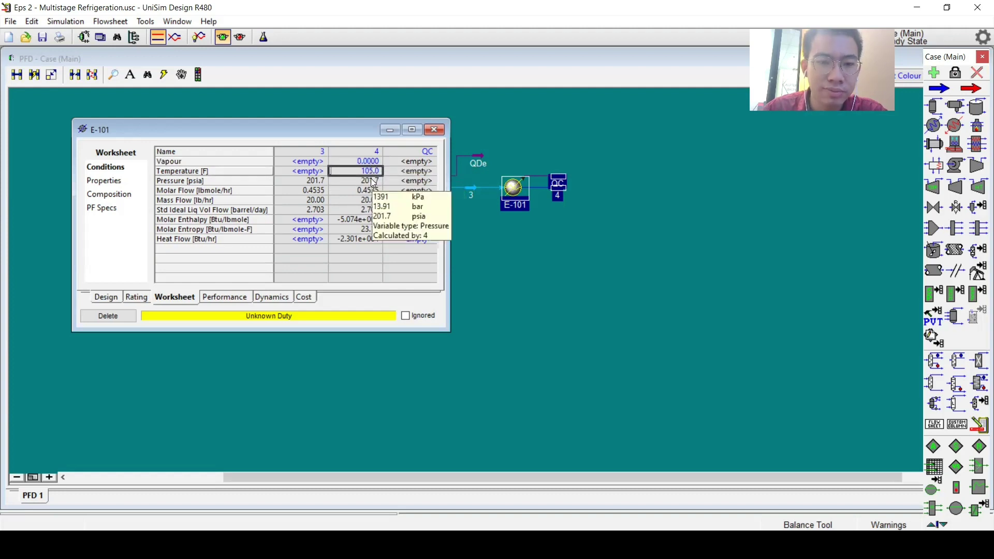
click(376, 181)
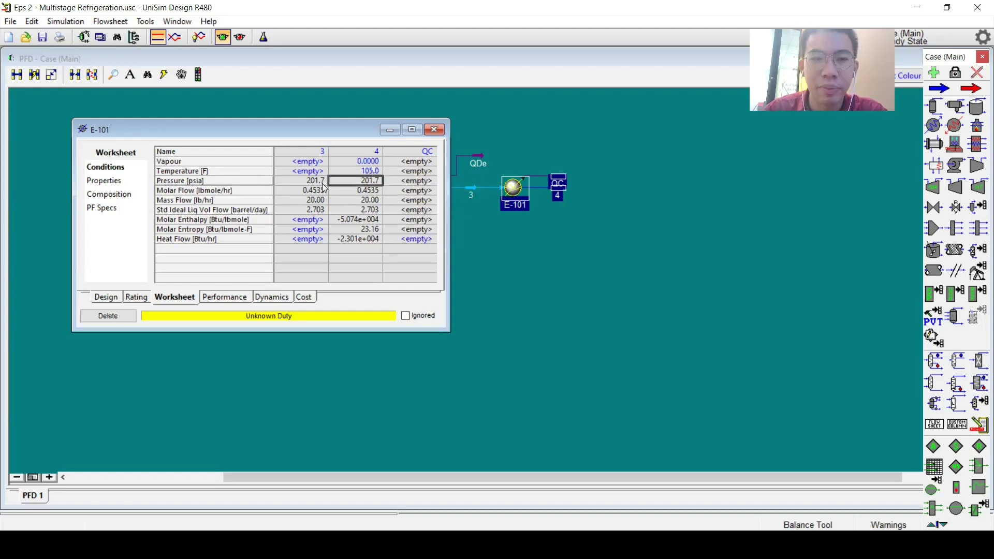
mouse_move(358, 188)
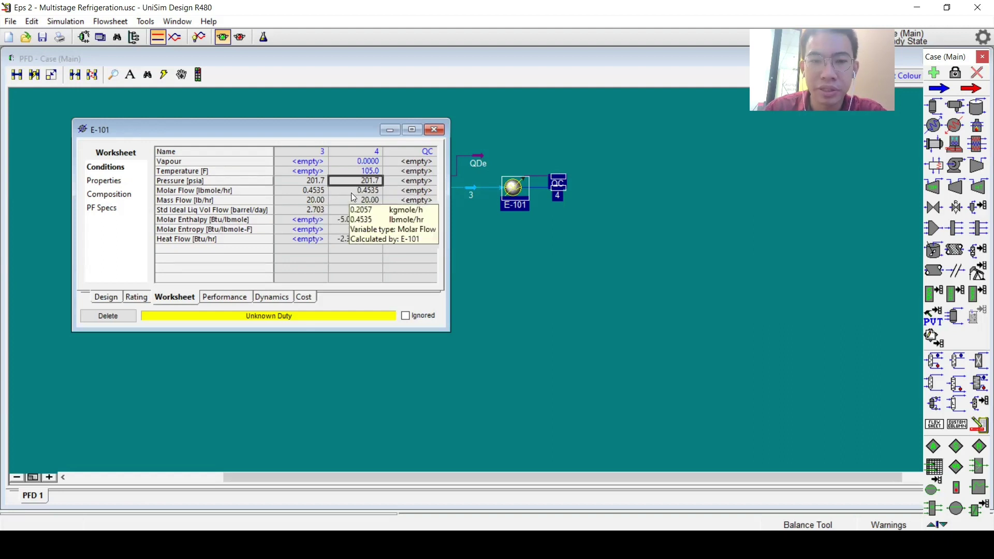
click(376, 162)
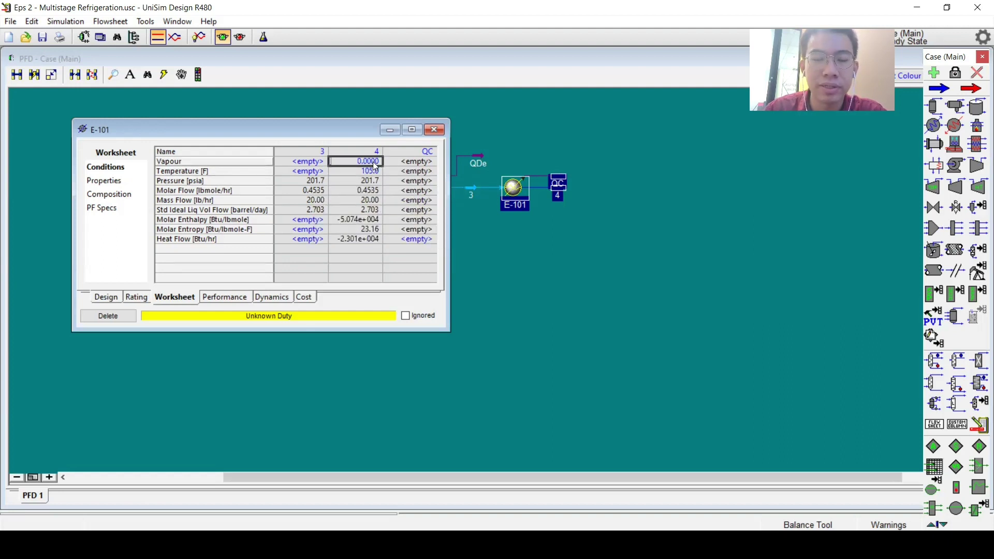
click(370, 173)
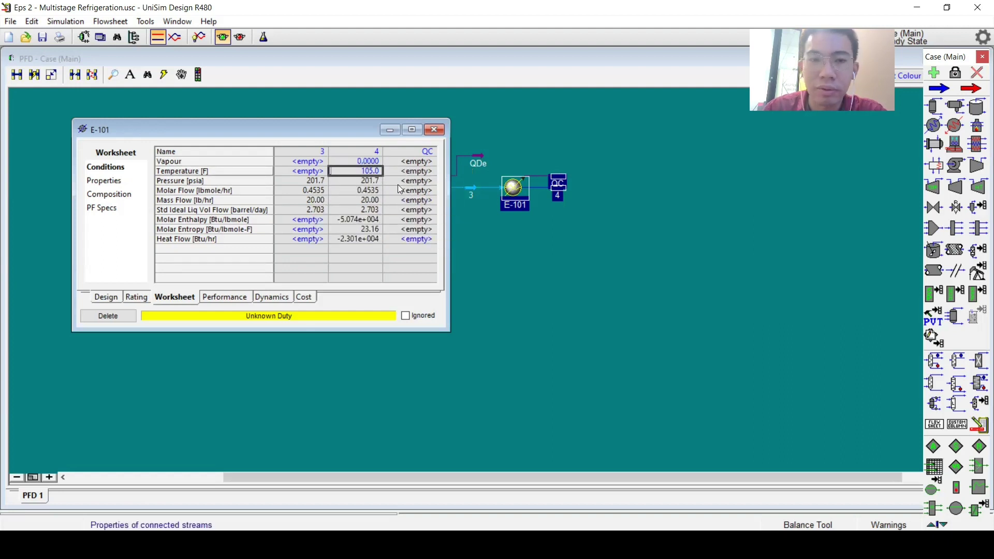
click(368, 184)
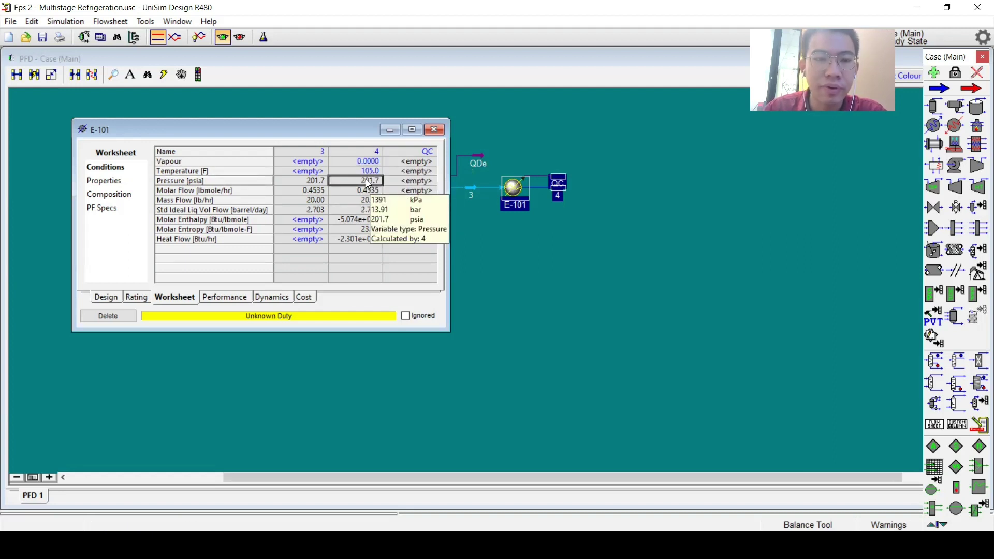
mouse_move(324, 185)
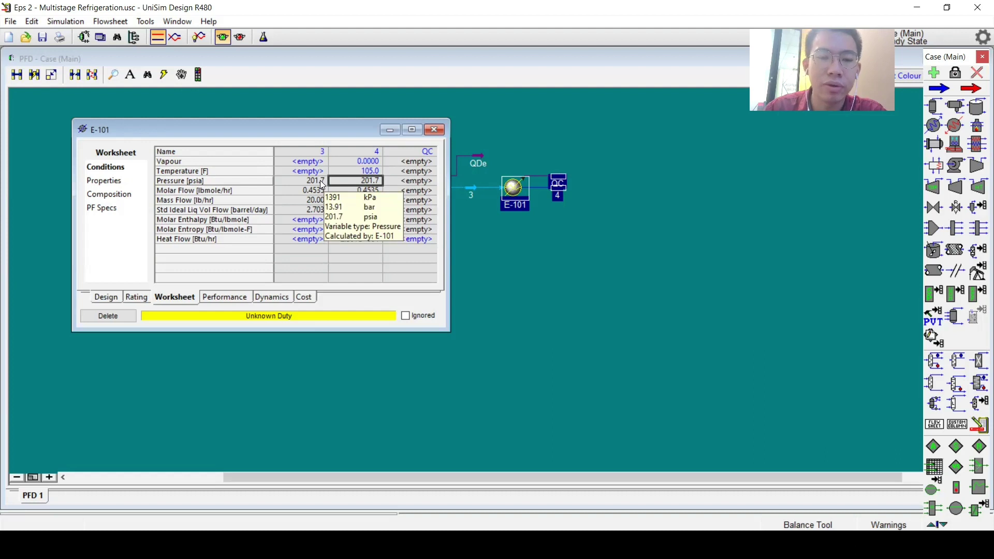
click(433, 130)
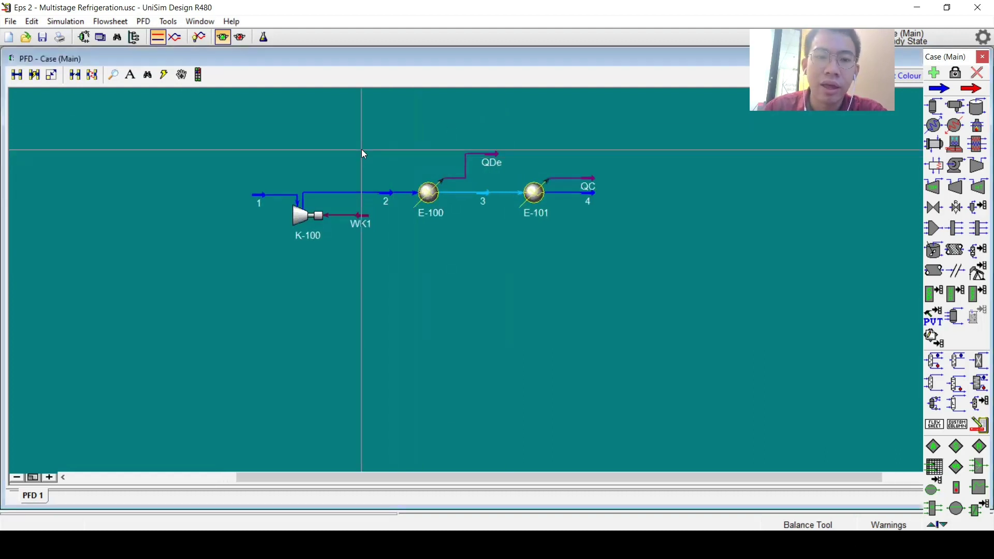
mouse_move(389, 204)
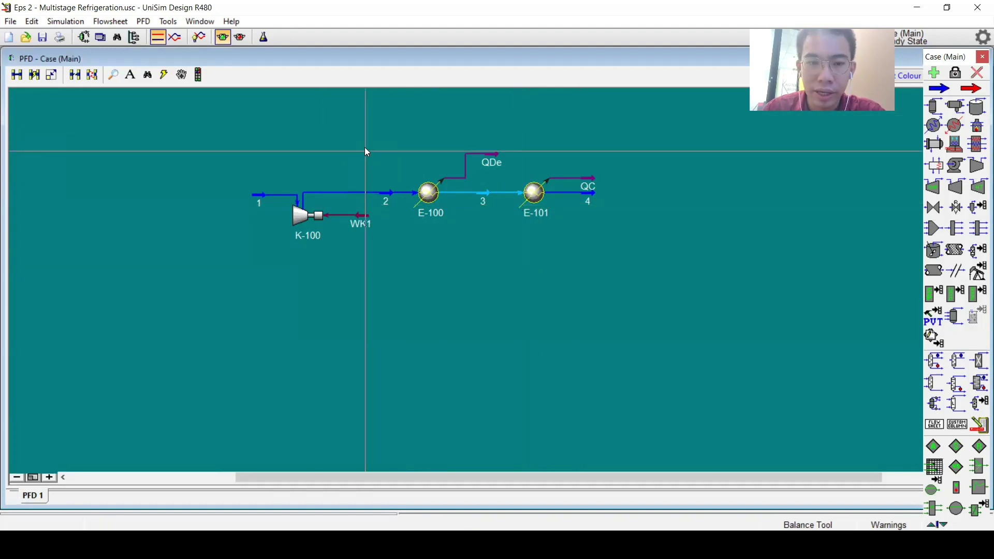
drag(364, 147, 647, 212)
click(645, 208)
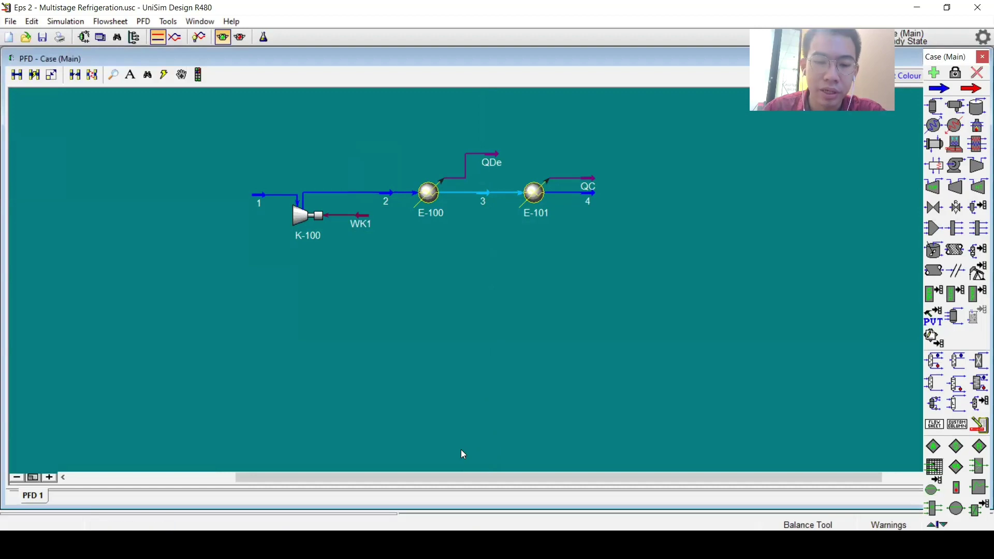
- Consult the PDF flowsheet and lay out the conditions of streams 2, 3 and 4 side by side for comparison
key(alt+Tab)
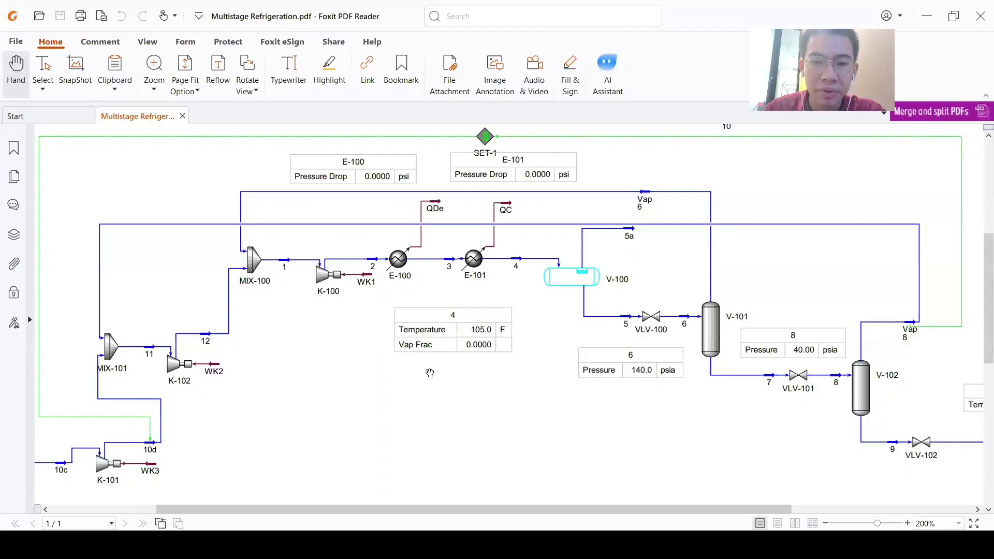
key(alt+Tab)
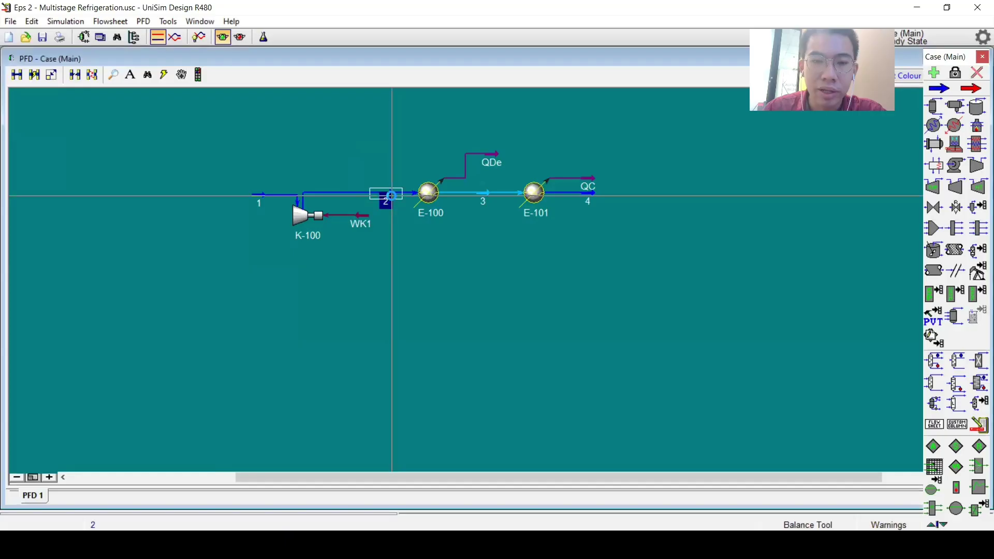
double_click(392, 199)
drag(283, 152, 232, 151)
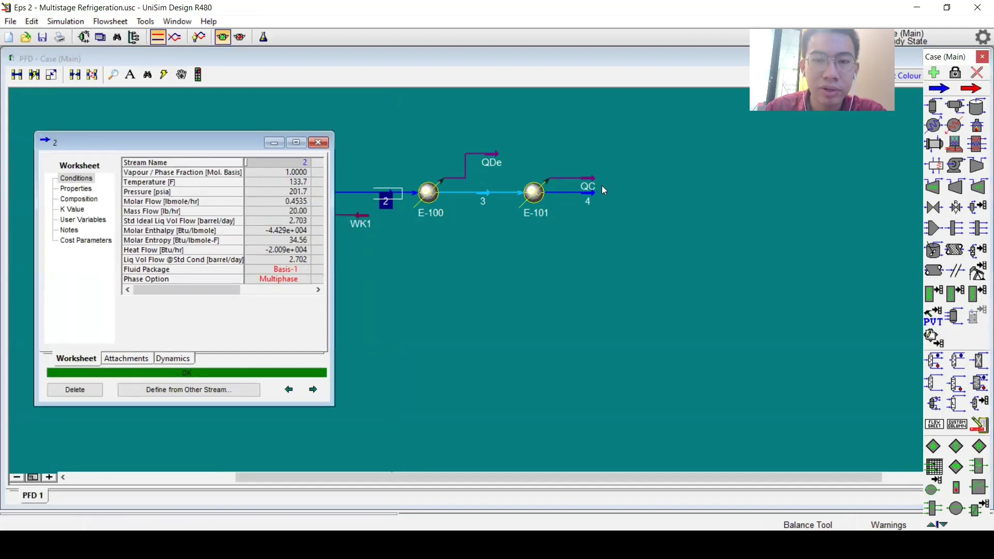
double_click(589, 196)
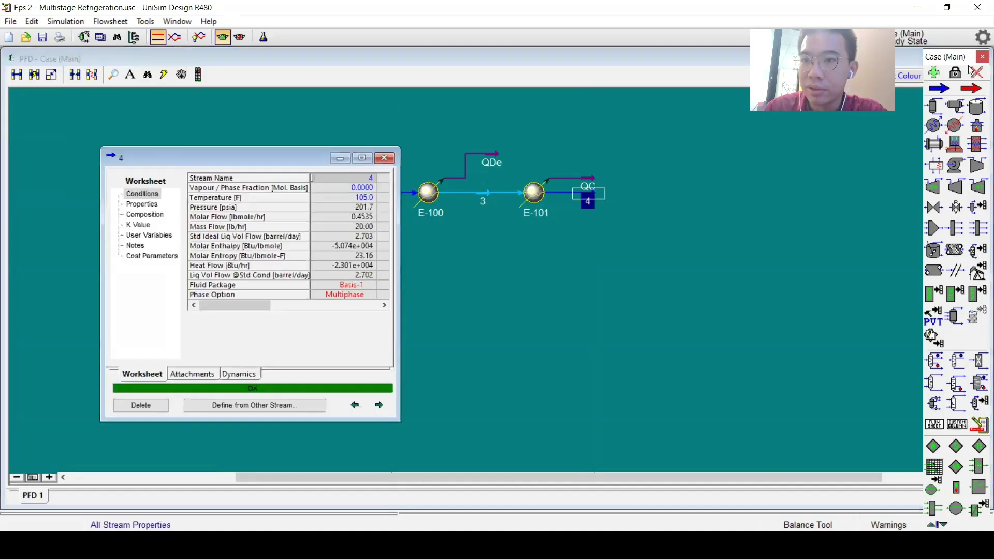
click(976, 78)
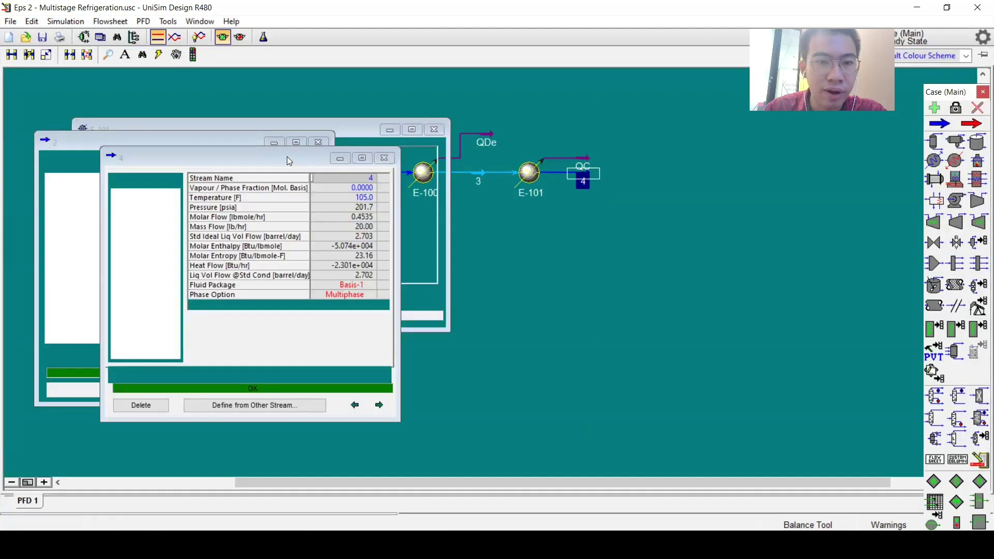
click(433, 130)
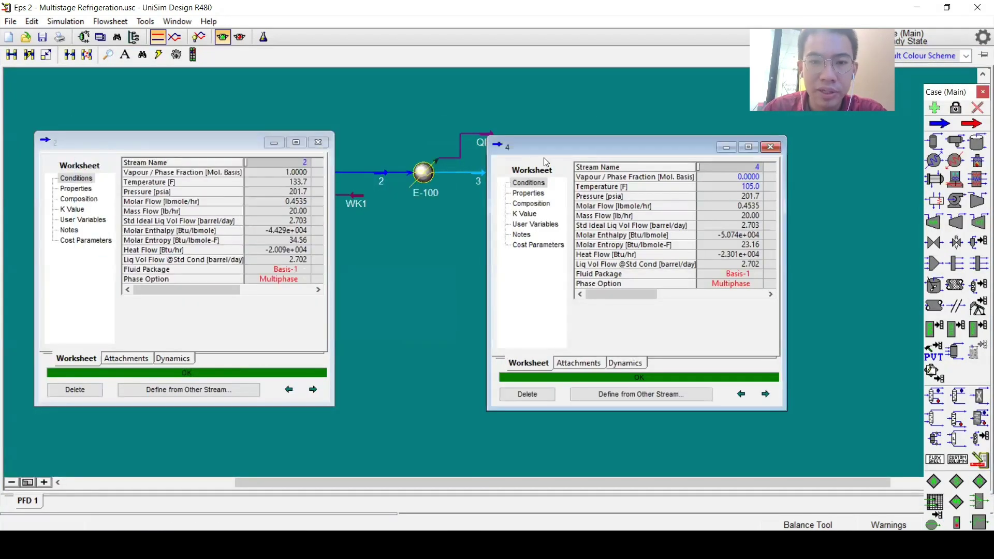
double_click(472, 178)
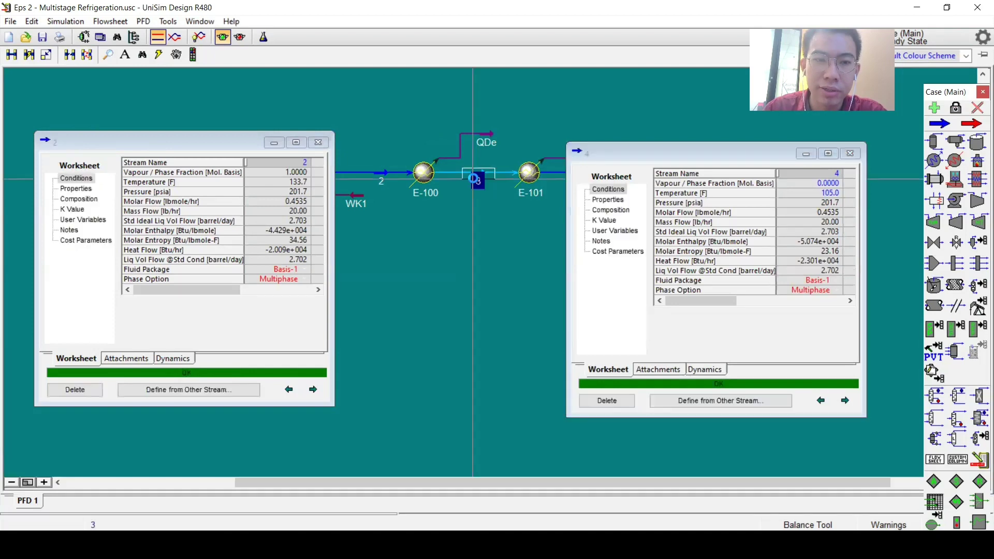
drag(300, 174, 497, 190)
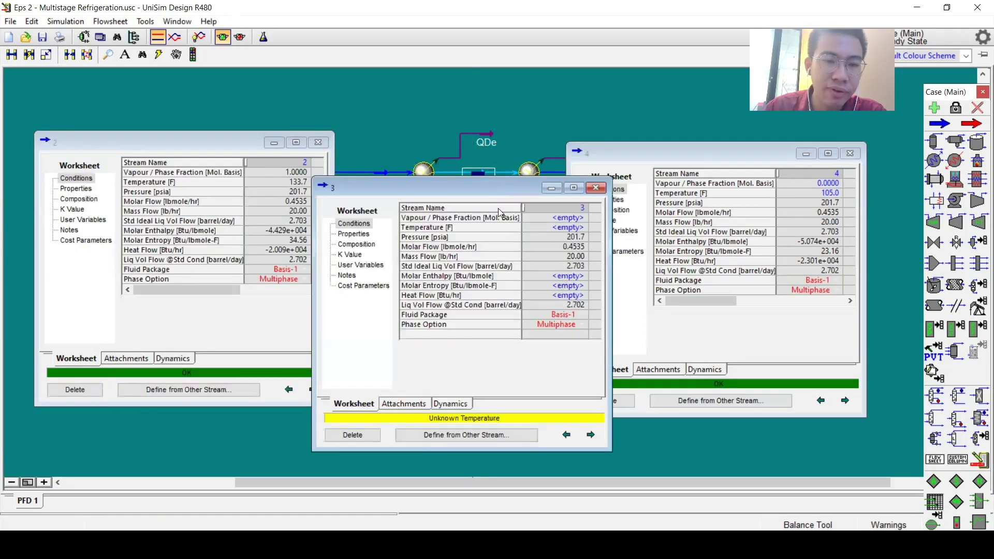
- Set stream 3's temperature to 115 F and consult the PDF flowsheet around coolers E-100 and E-101
click(549, 229)
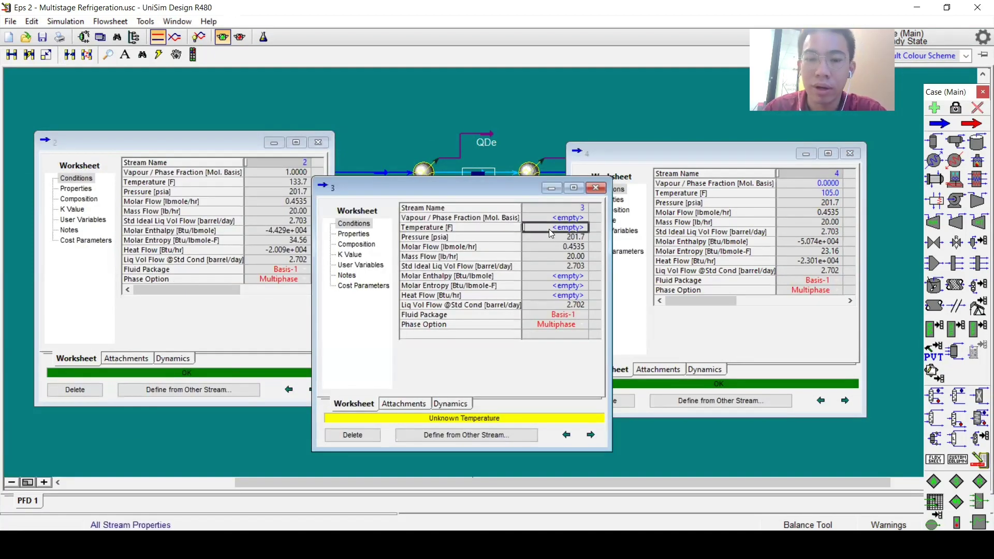
text(115)
key(Return)
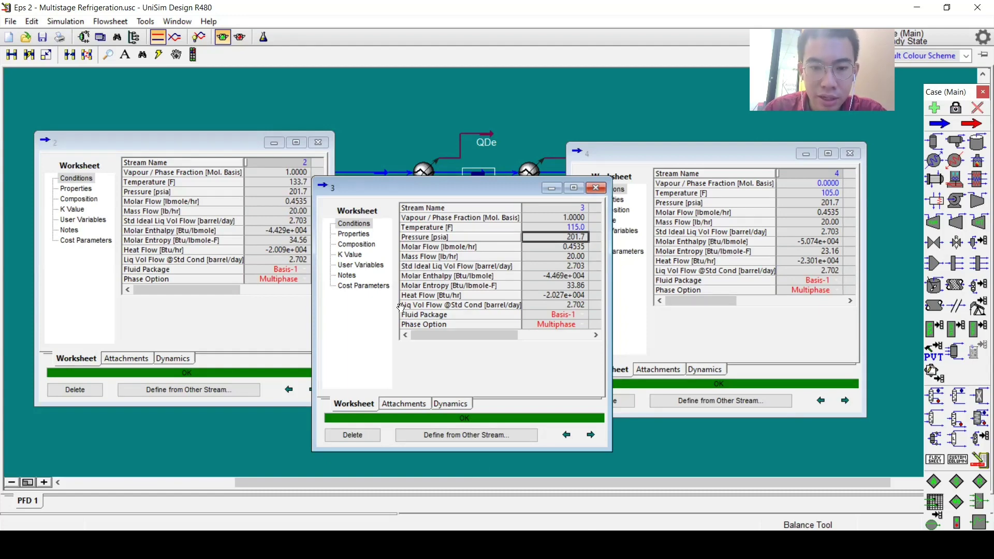
key(alt+Tab)
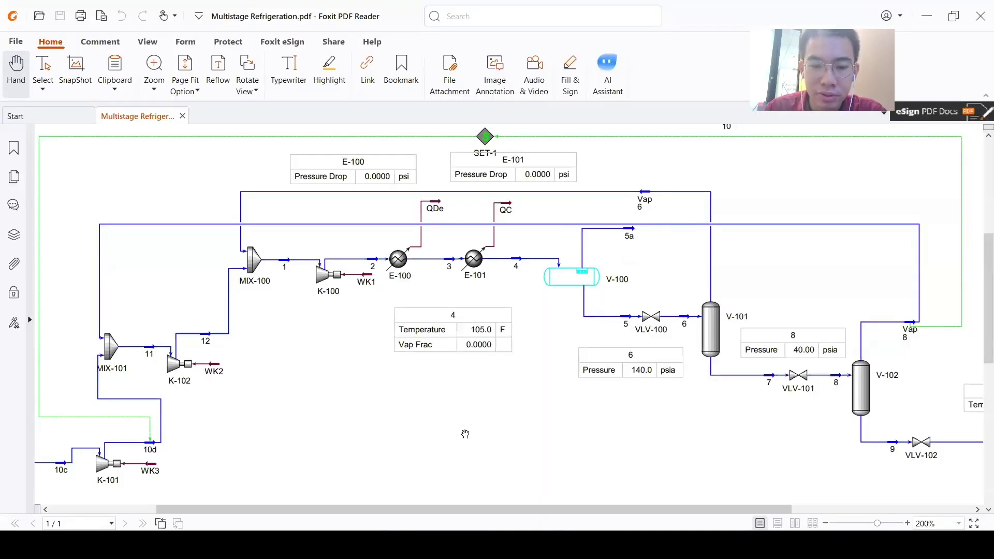
key(alt+Tab)
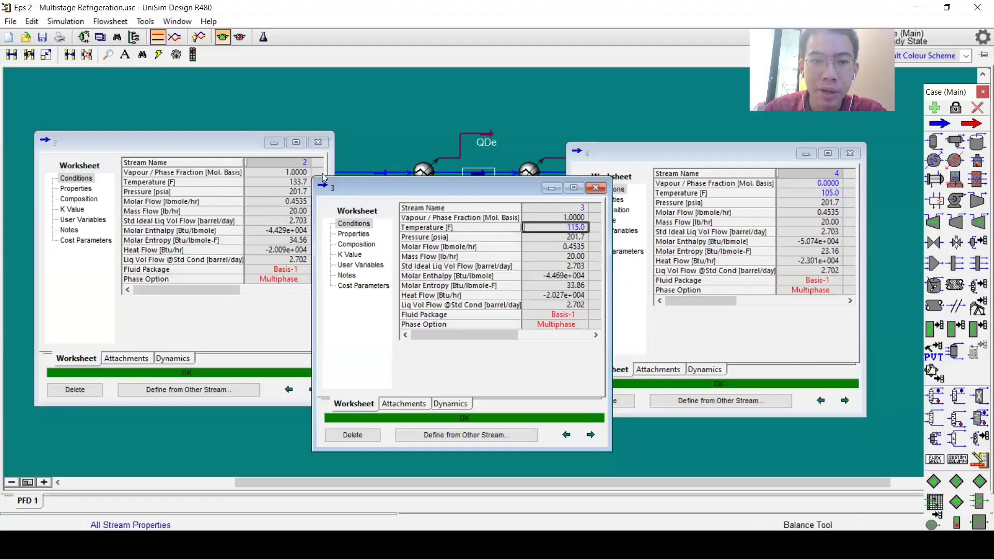
- Compare the temperatures of streams 2, 3 and 4, and close all three stream views
click(267, 184)
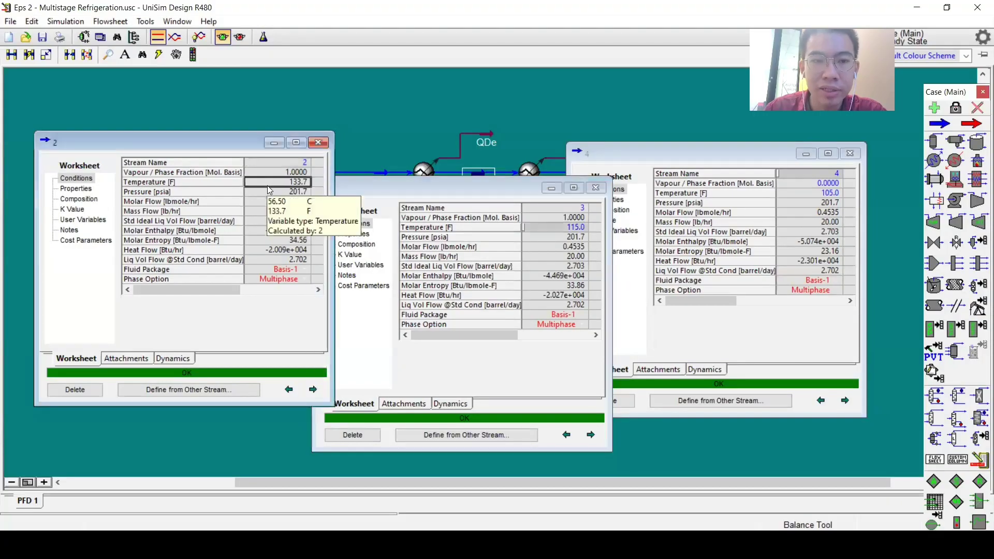
click(831, 196)
click(434, 191)
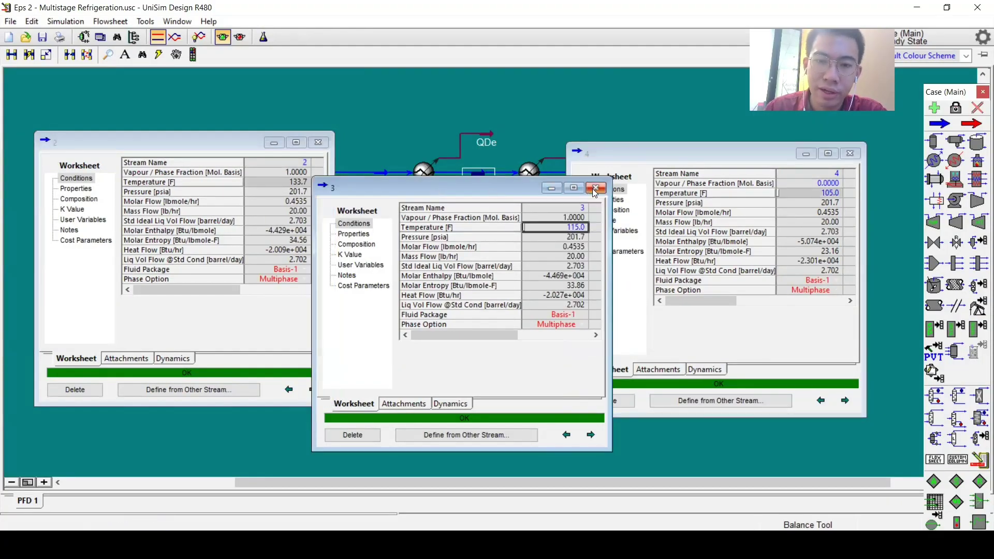
click(594, 189)
click(849, 153)
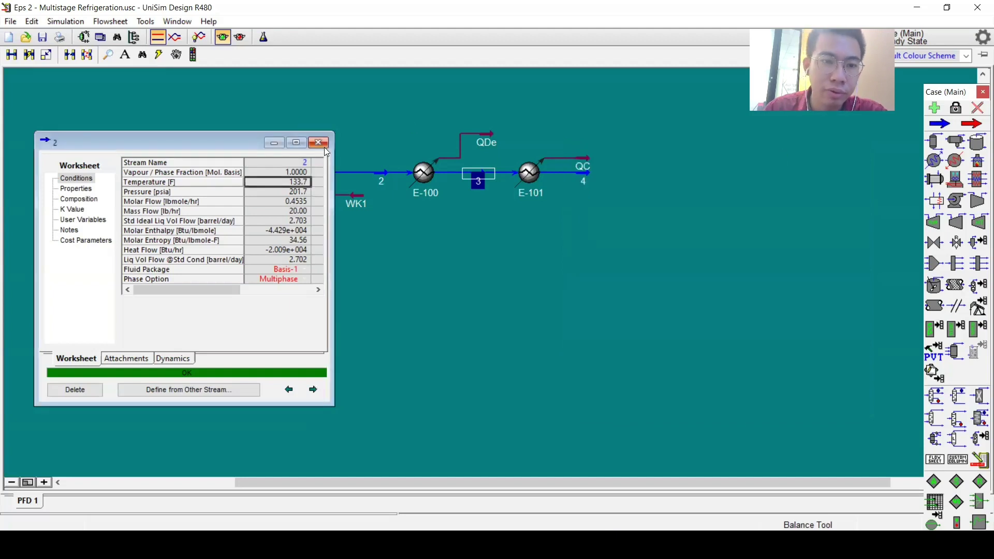
click(318, 143)
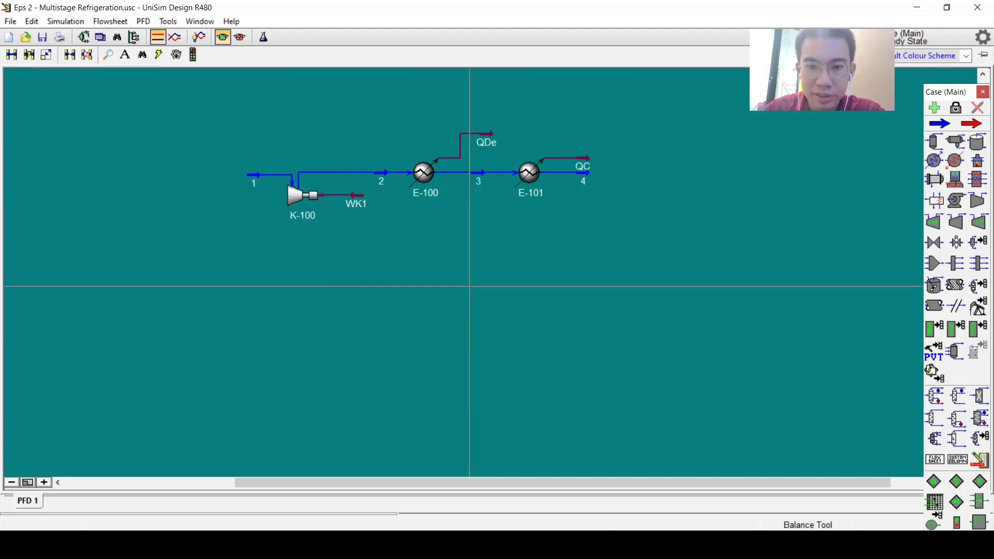
- Add a separator to the flowsheet just downstream of stream 4, following the PDF flowsheet
key(alt+Tab)
key(alt+Tab)
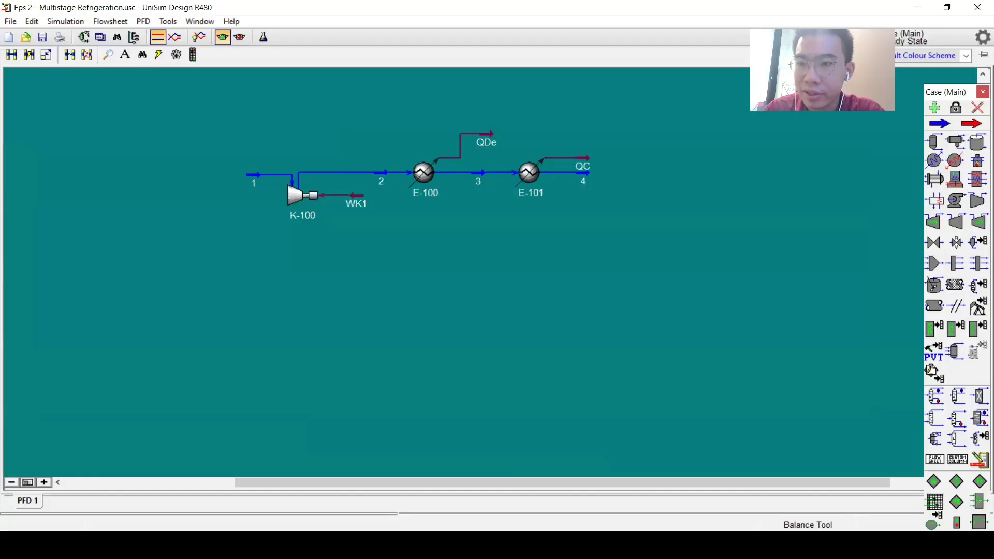
click(934, 141)
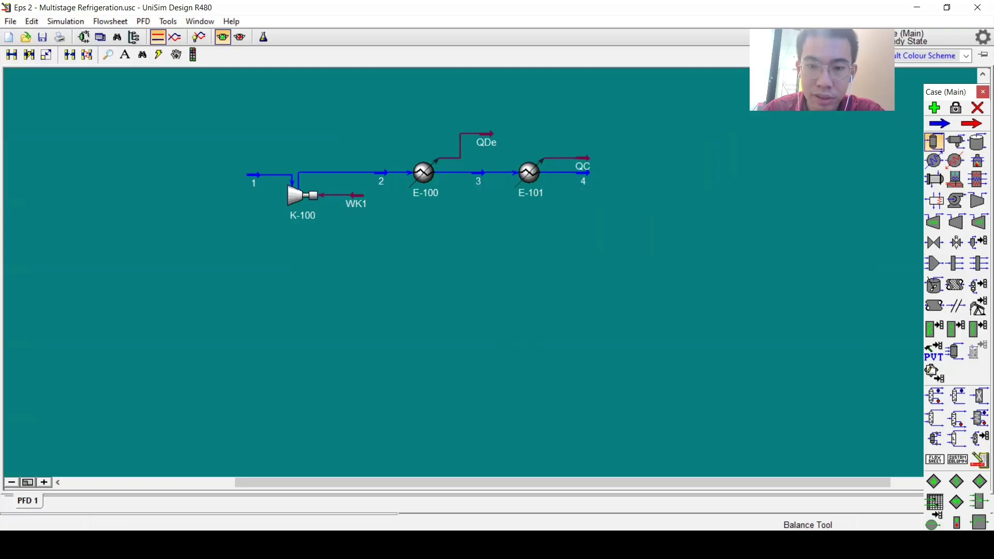
key(alt+Tab)
key(alt+Tab)
click(643, 176)
- Change the icon of separator V-100 to the horizontal vessel
right_click(634, 184)
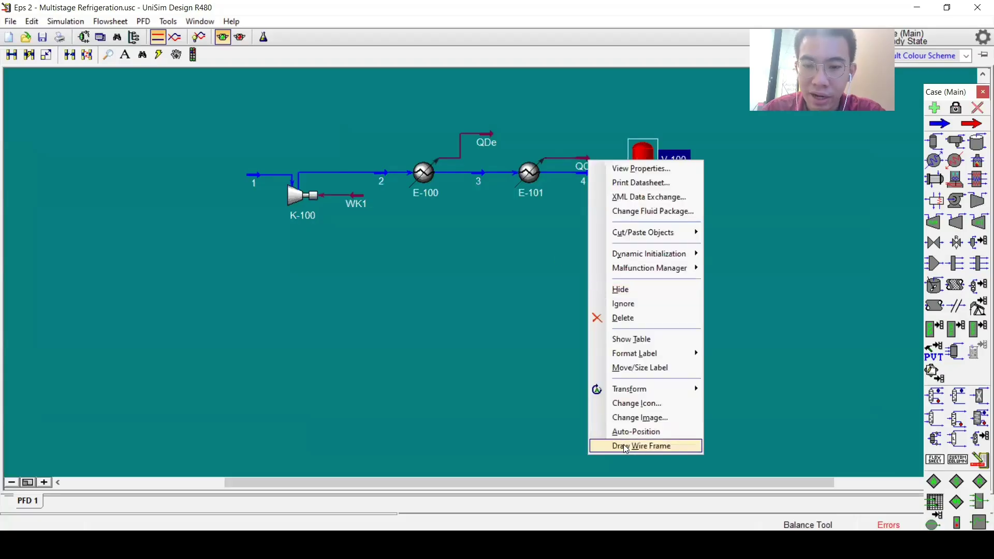
click(639, 404)
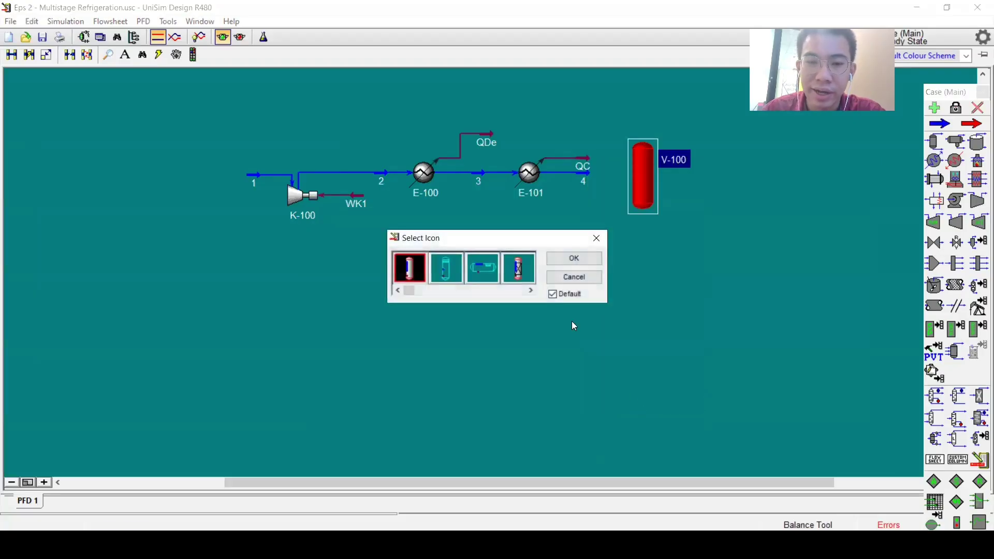
click(484, 270)
click(576, 260)
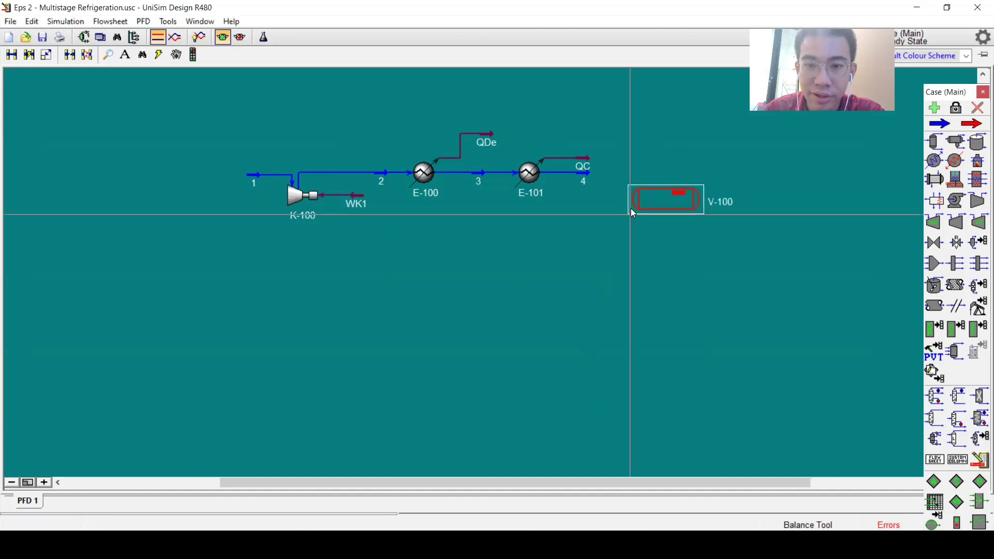
- Shift separator V-100 closer to cooler E-101 and connect stream 4 to its inlet
drag(665, 198, 648, 190)
key(ctrl)
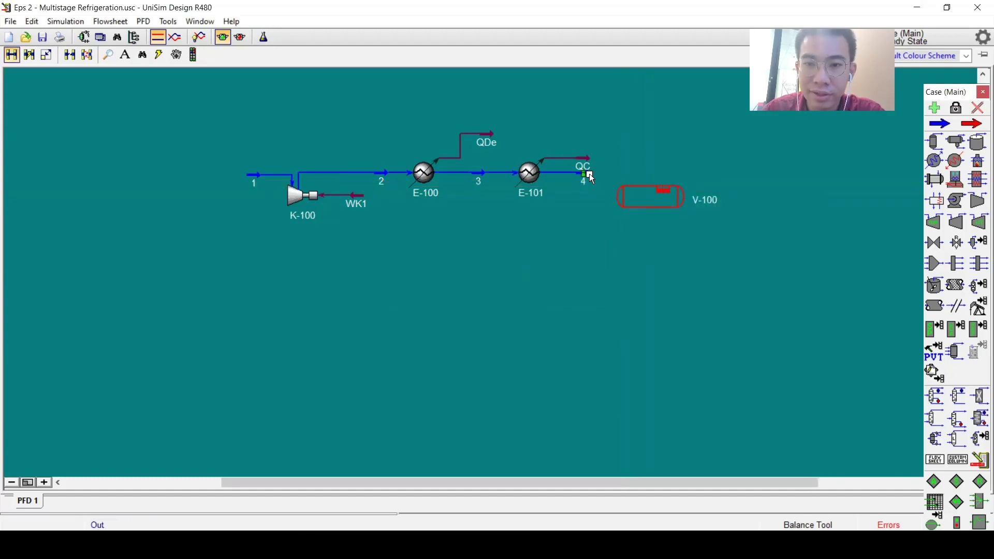
drag(589, 173, 651, 195)
- Define V-100's vapour outlet as stream 5a and its liquid outlet as stream 5, as in the PDF flowsheet
double_click(650, 195)
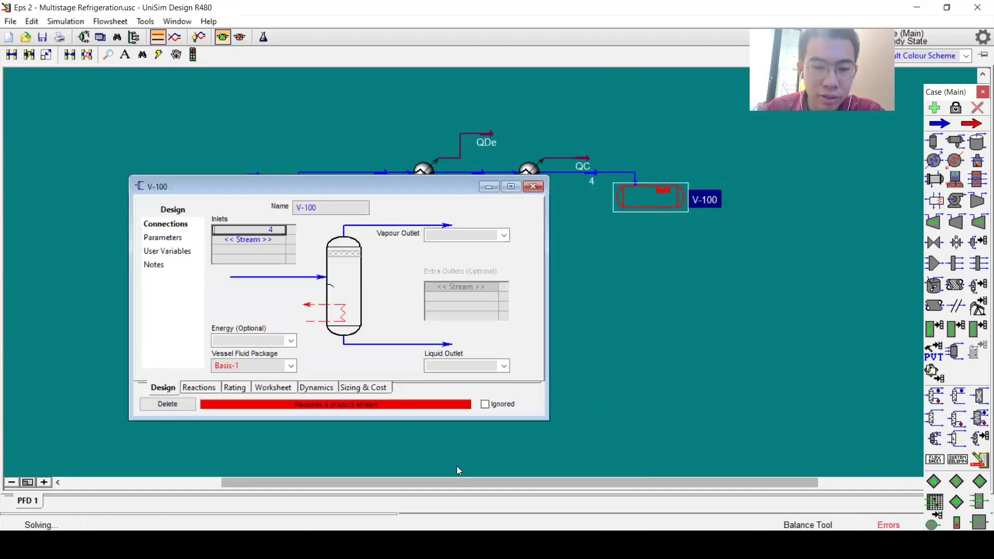
key(alt+Tab)
key(alt+Tab)
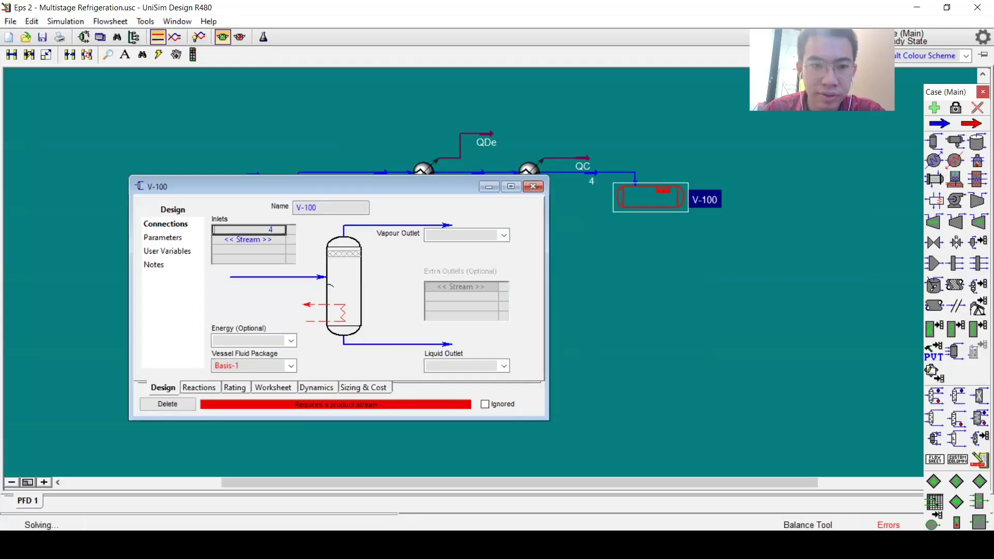
click(438, 235)
text(5)
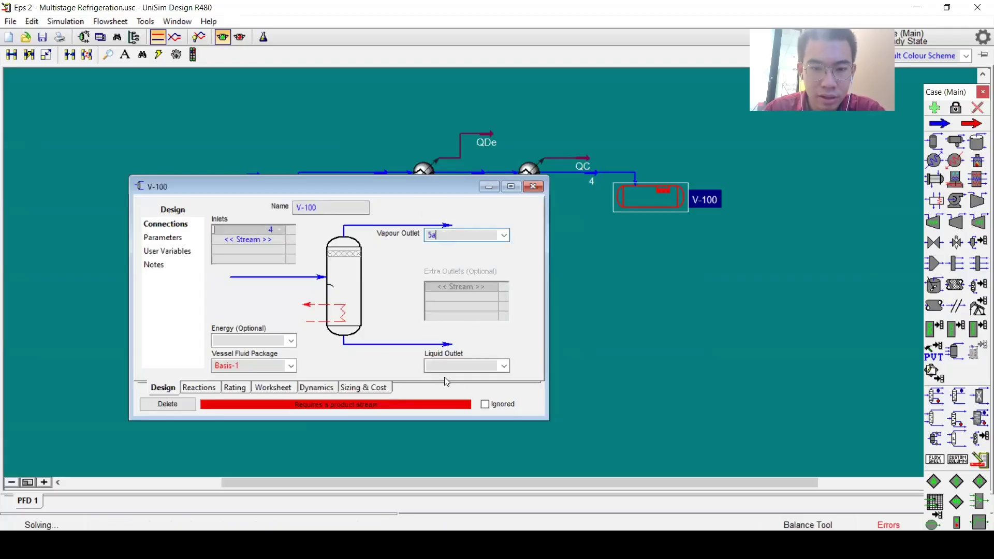
text(a)
click(438, 366)
key(alt+Tab)
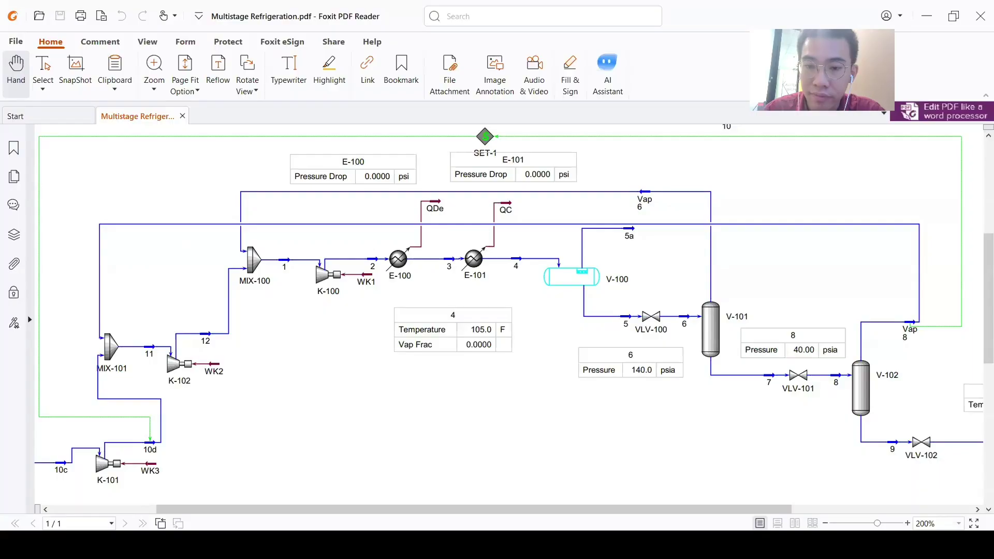
key(alt+Tab)
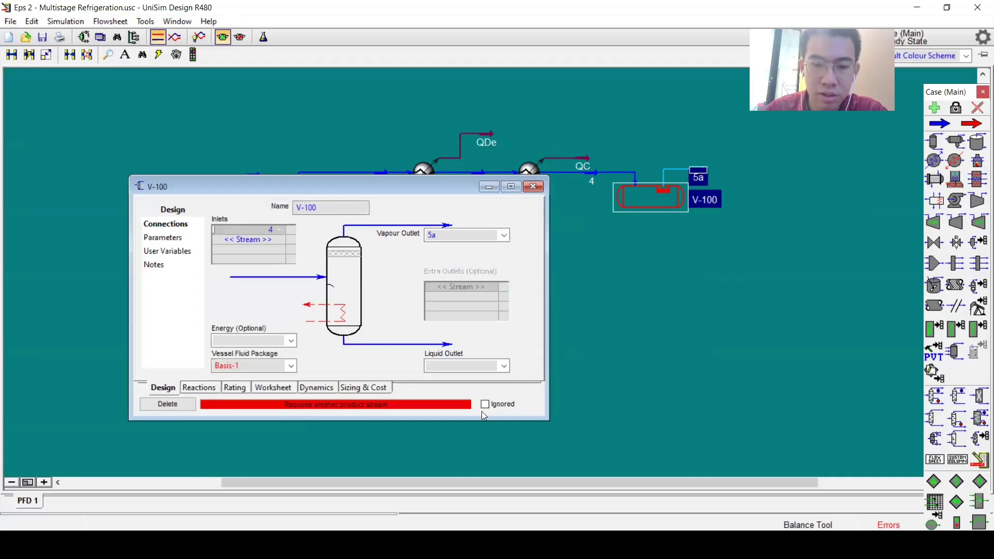
text(5)
key(Return)
- Examine the conditions of streams 4, 5 and 5a in V-100's worksheet, and close the separator's view
click(273, 387)
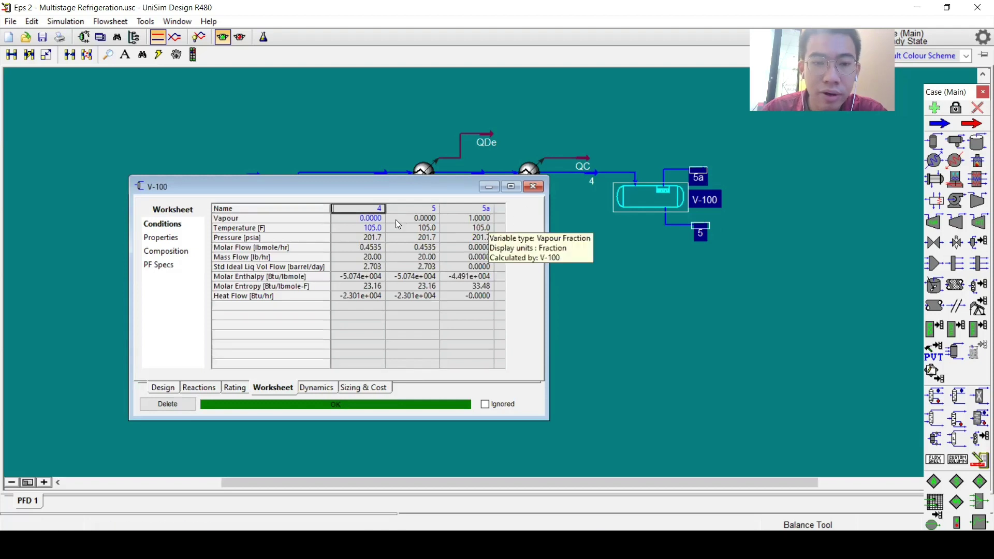
click(377, 218)
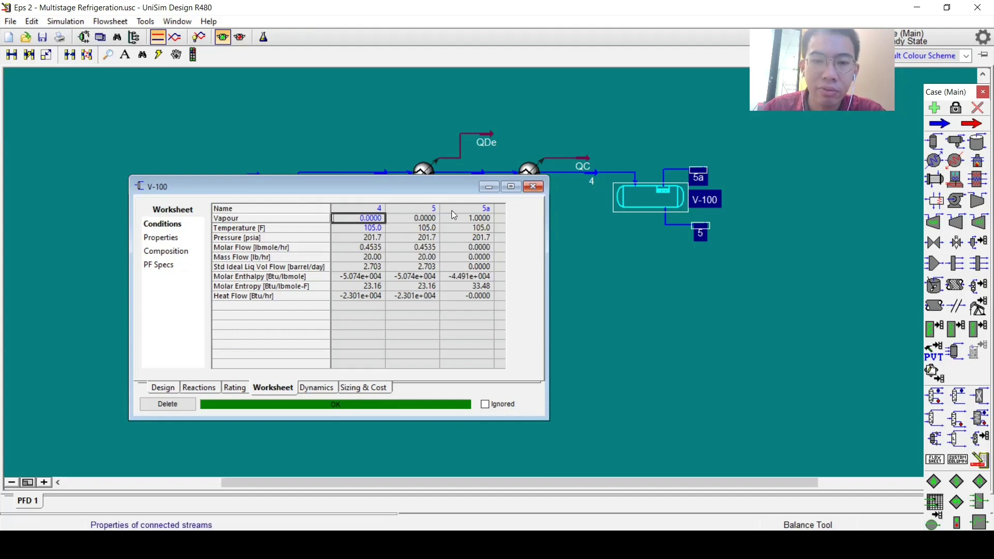
click(533, 187)
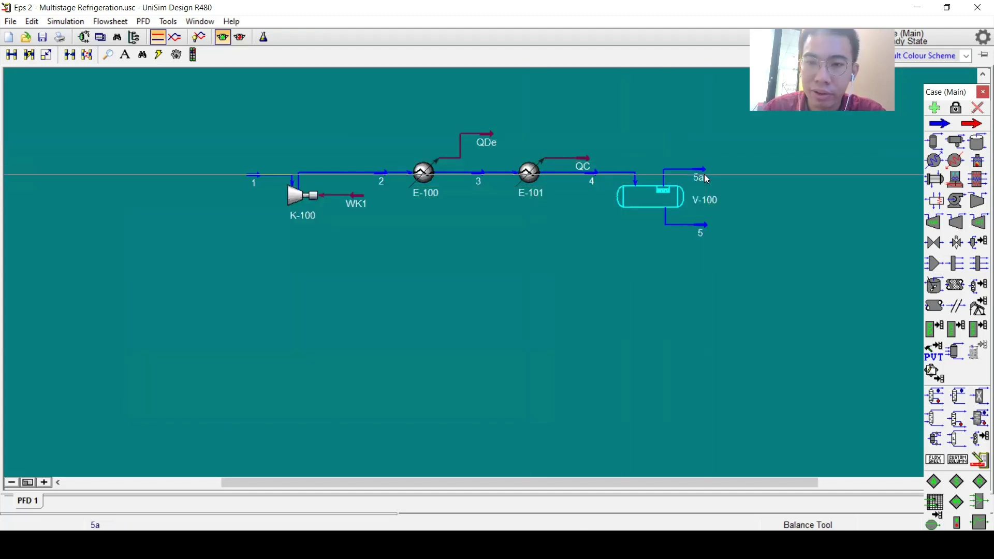
- Move stream 5 slightly away from V-100 and place a valve fed by it, as in the PDF flowsheet
scroll(732, 169, down, 1)
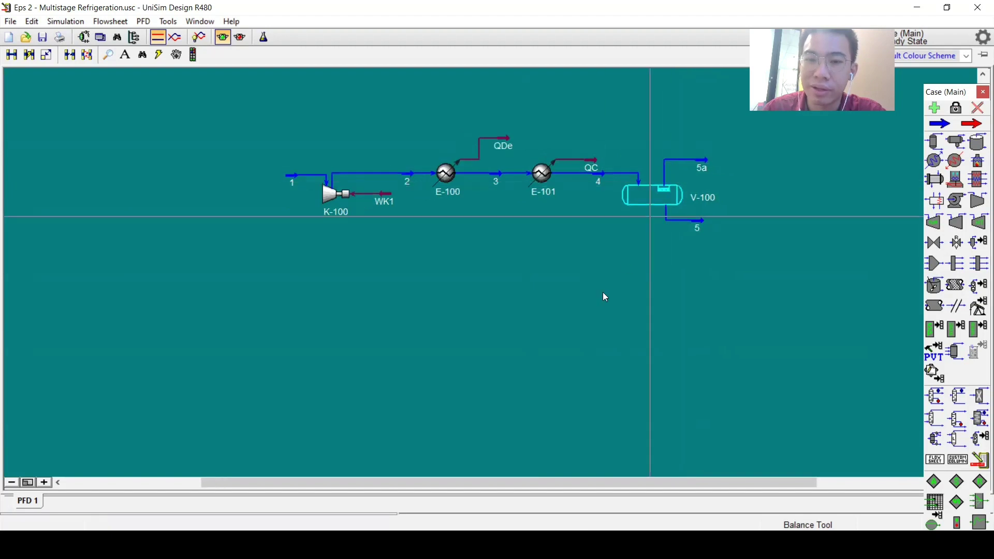
scroll(478, 469, right, 3)
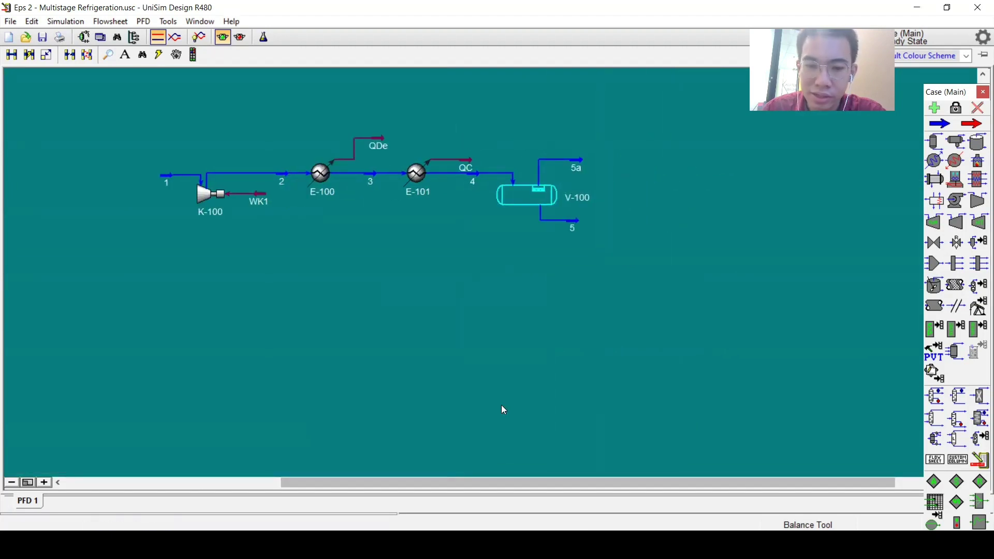
click(425, 543)
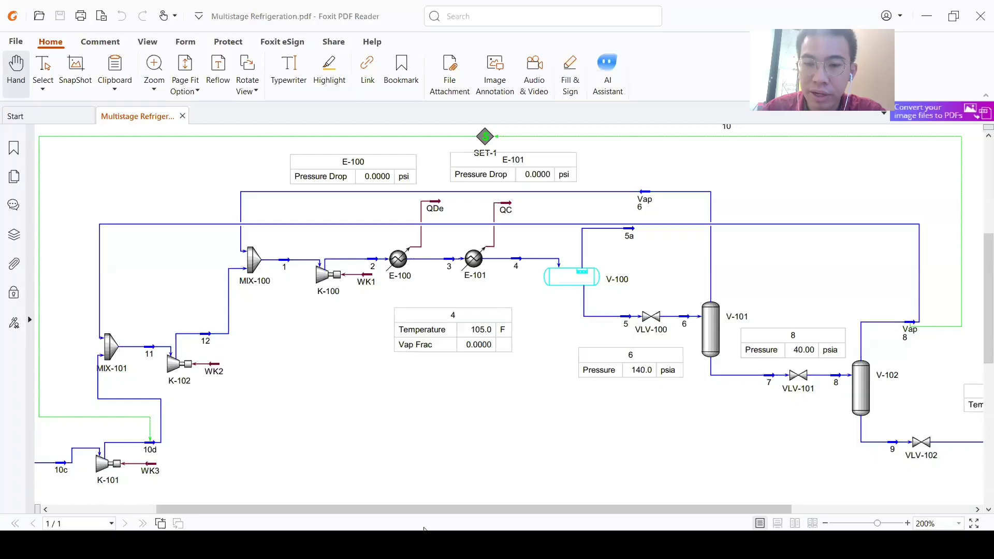
click(424, 543)
drag(580, 231, 589, 236)
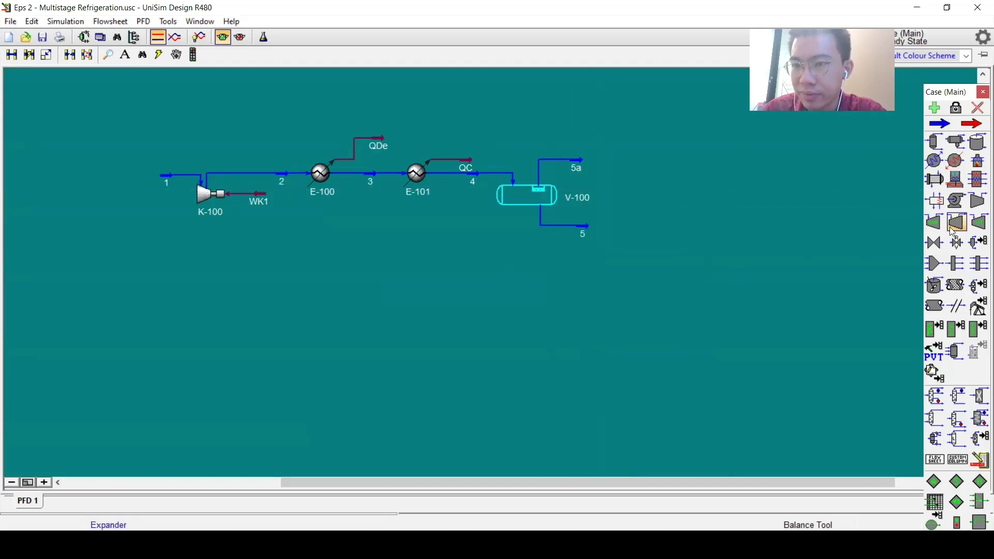
click(935, 242)
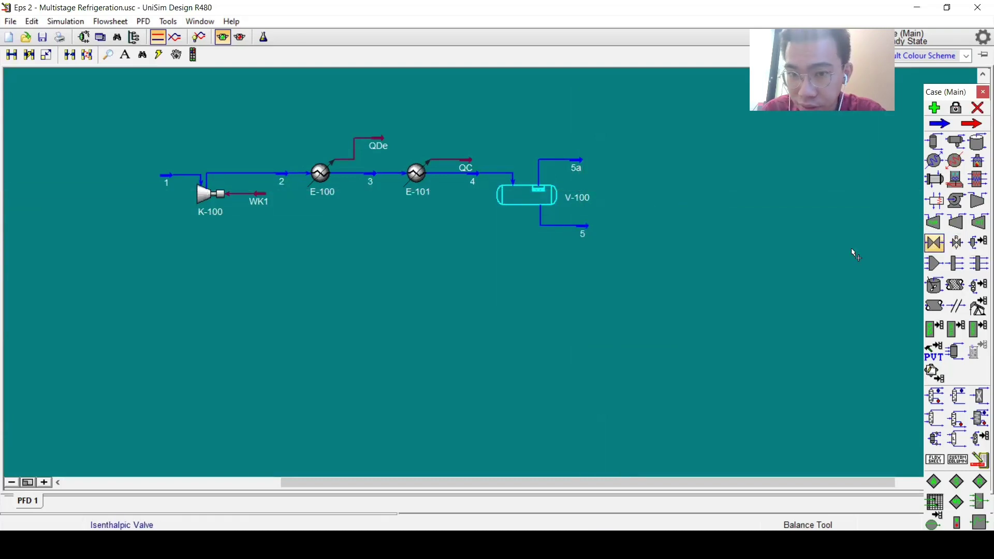
click(618, 226)
click(617, 228)
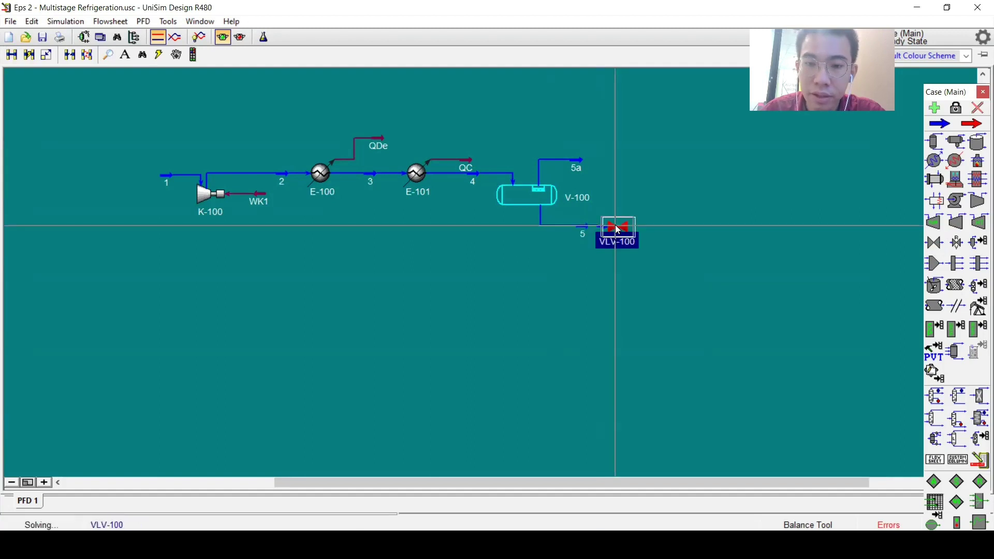
- Define stream 6 as the outlet of valve VLV-100 and set its pressure to 140 psia
double_click(617, 228)
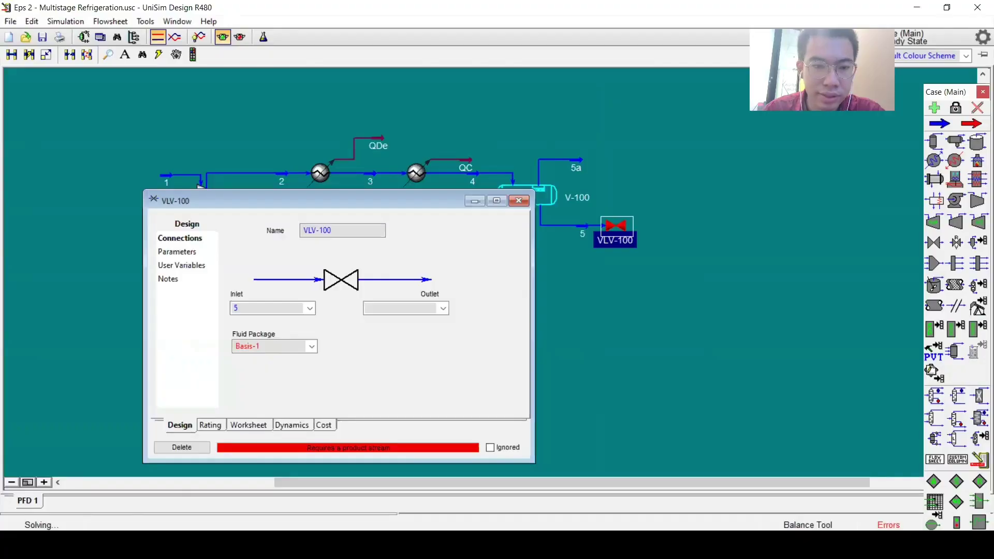
click(249, 425)
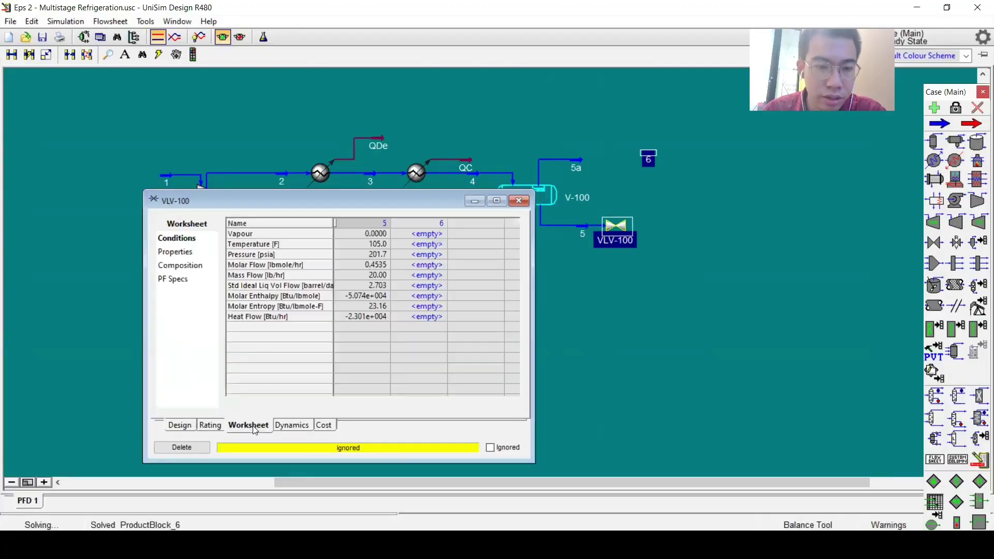
click(425, 254)
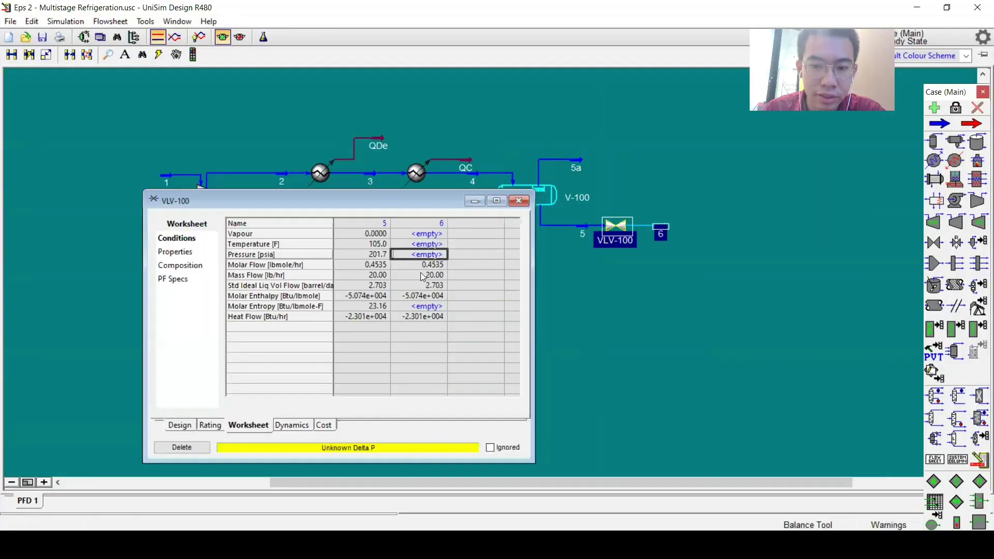
text(140)
key(Return)
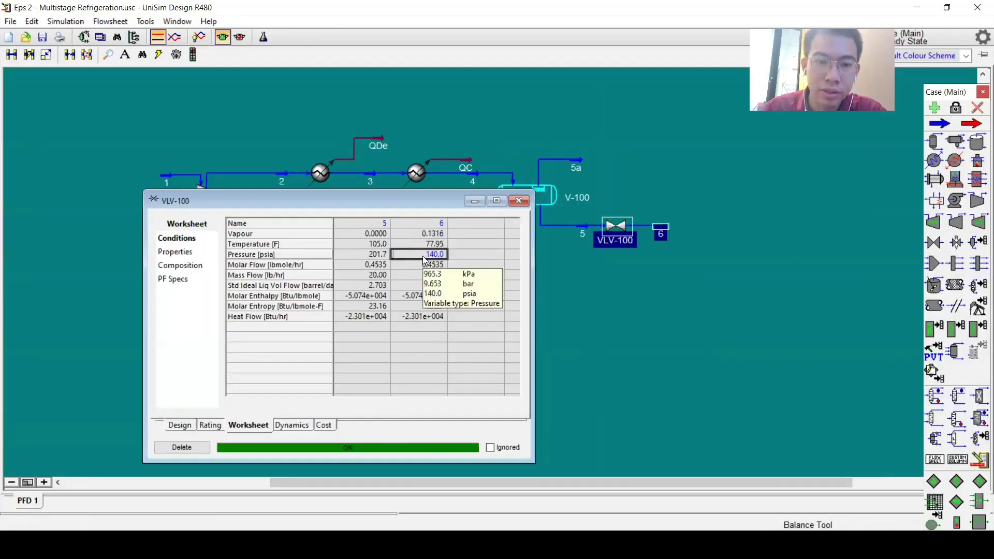
click(519, 202)
mouse_move(168, 176)
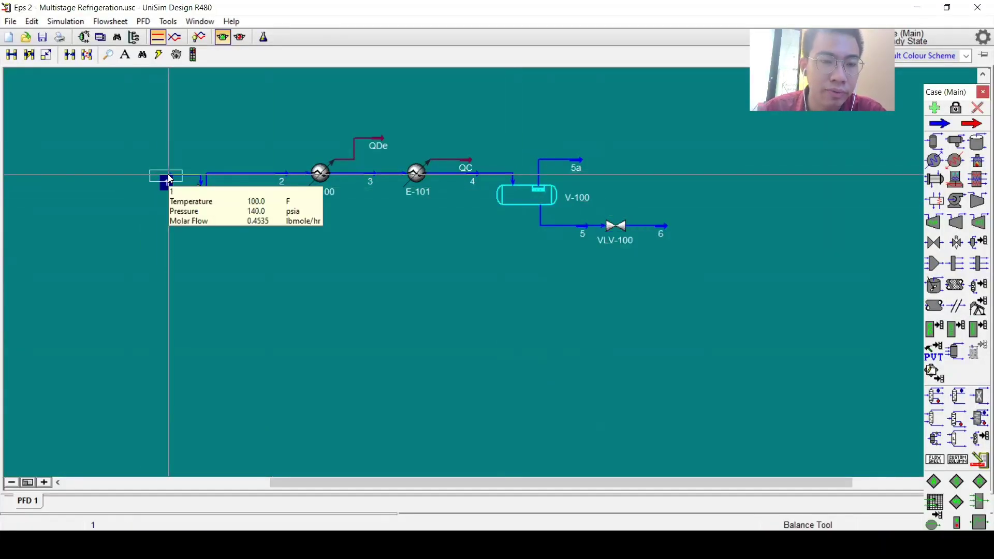
mouse_move(661, 237)
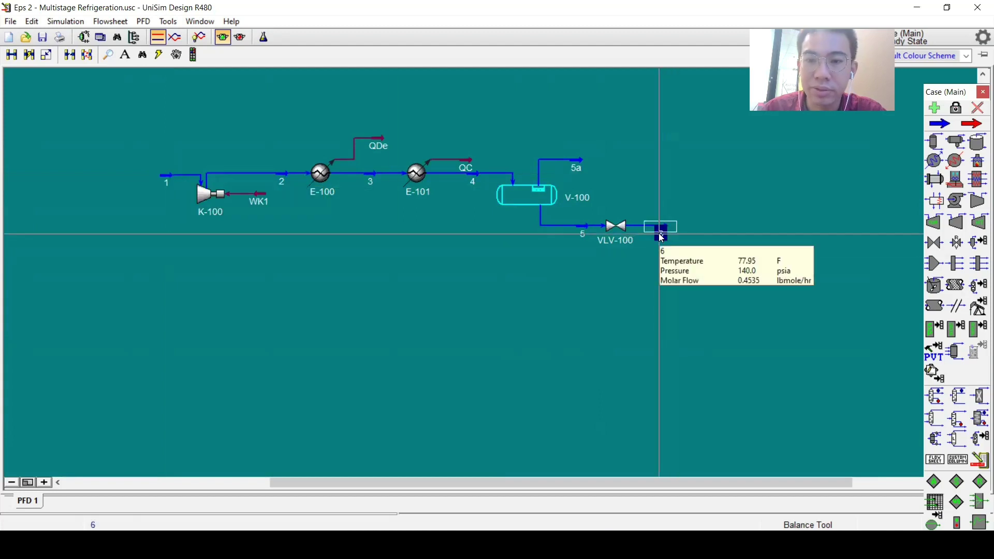
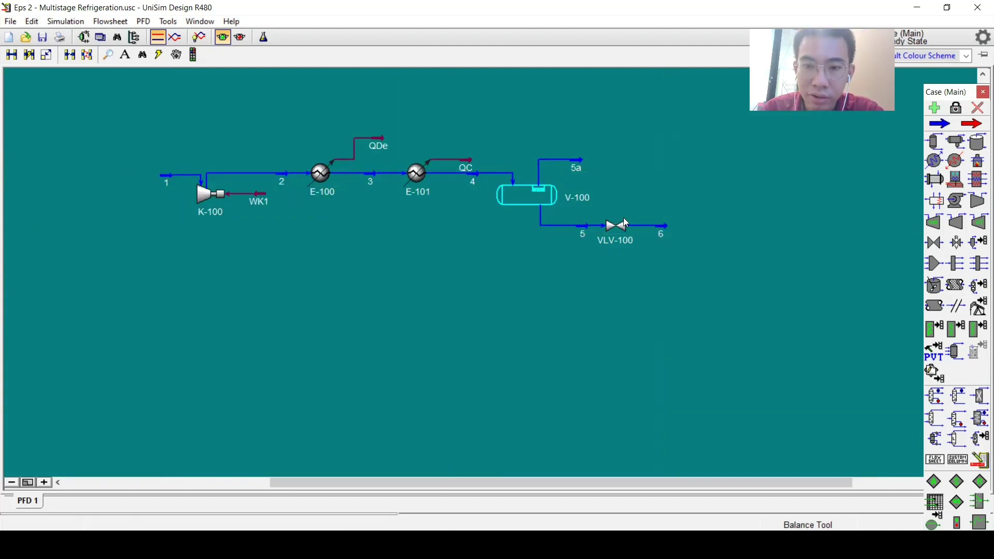
- Place a vertical separator after valve VLV-100 and connect stream 6 to its inlet
click(444, 214)
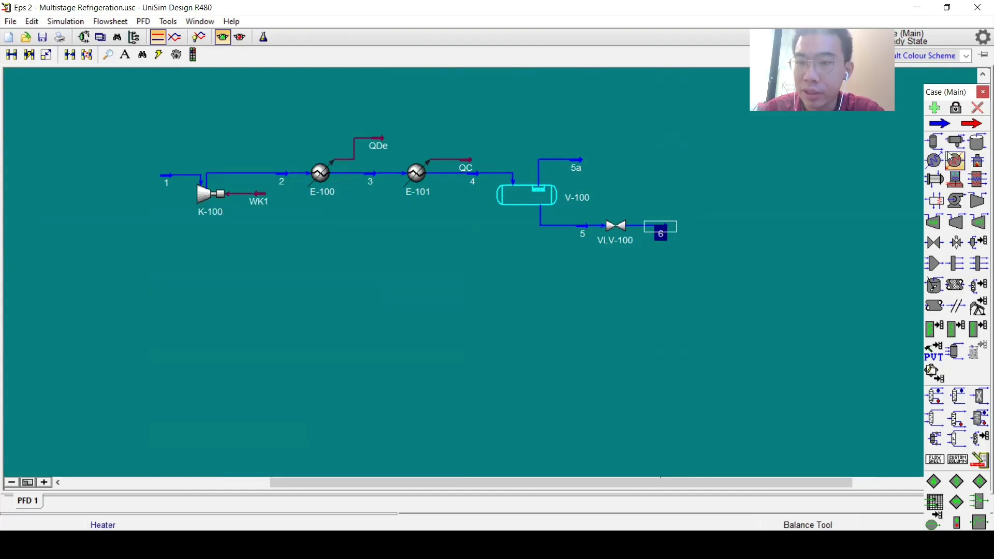
click(934, 141)
click(707, 248)
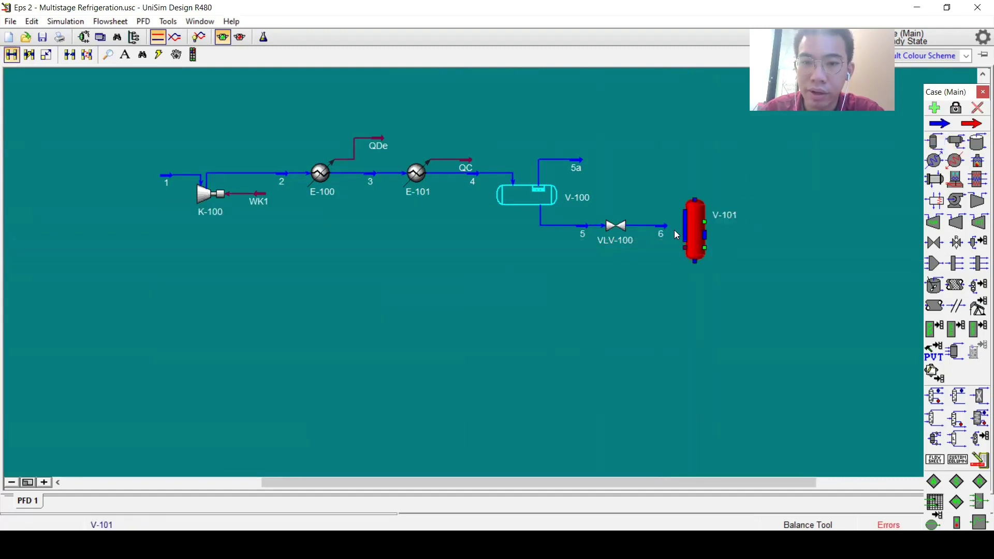
drag(668, 226, 685, 221)
drag(691, 231, 685, 244)
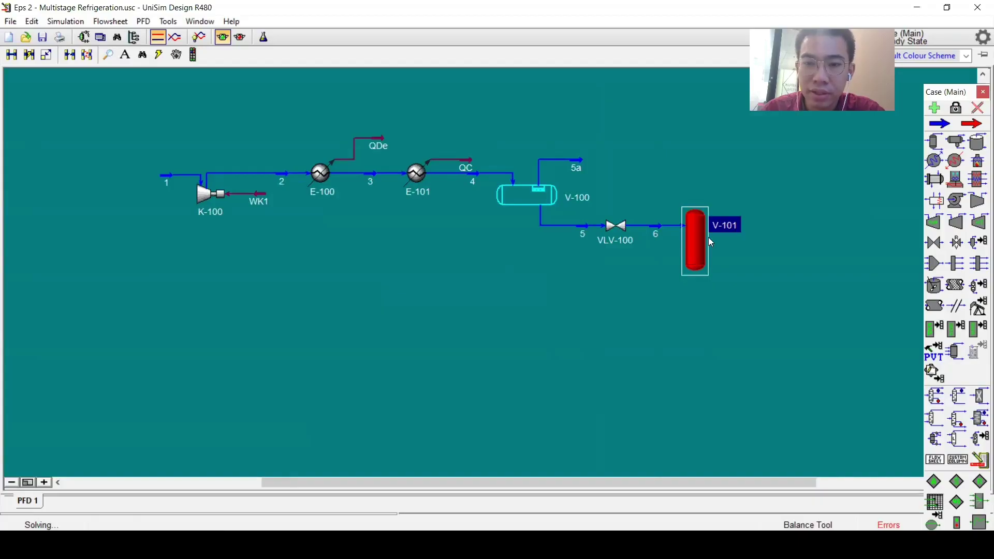
- Define V-101's vapour outlet as stream Vap 6 and its liquid outlet as stream 7
double_click(707, 243)
click(491, 280)
text(V)
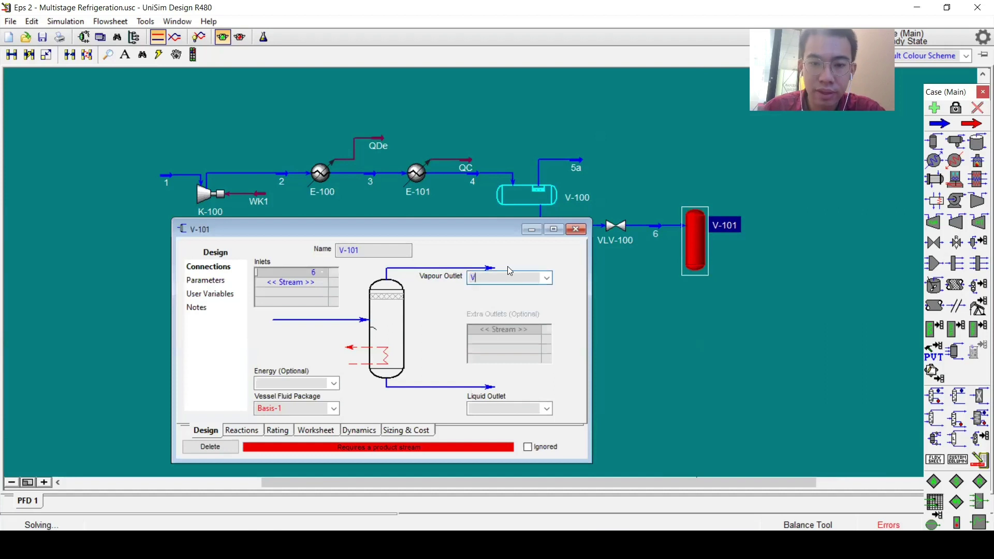
text(ap 6)
key(Return)
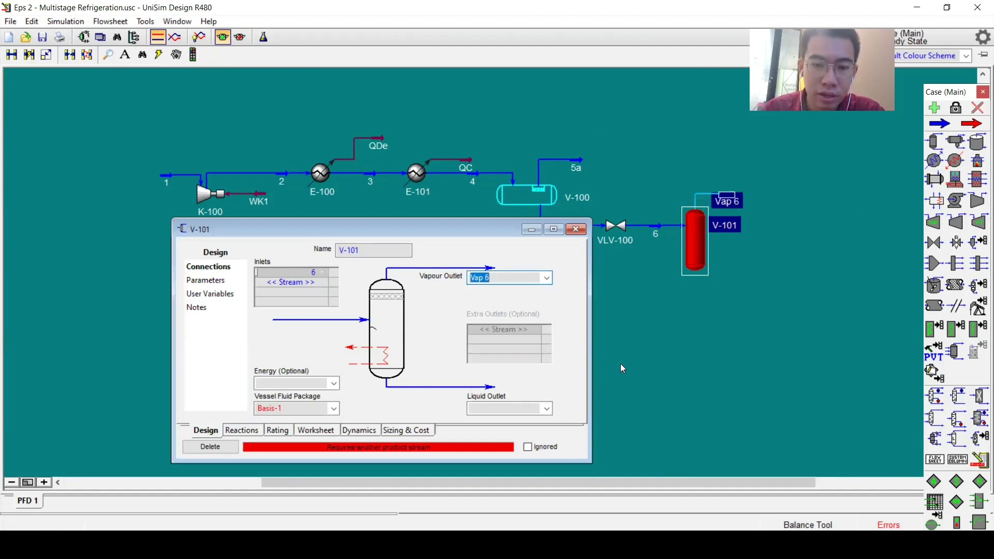
click(469, 409)
text(7)
key(Return)
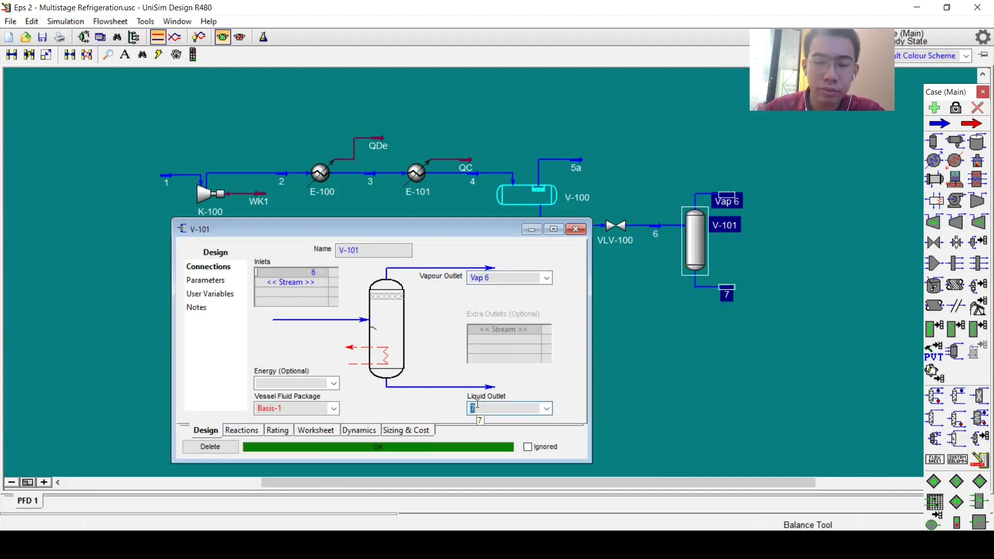
click(576, 229)
- Move stream Vap 6 back over the flowsheet to just above stream 1, ahead of compressor K-100, and adjust its orientation
scroll(621, 145, down, 1)
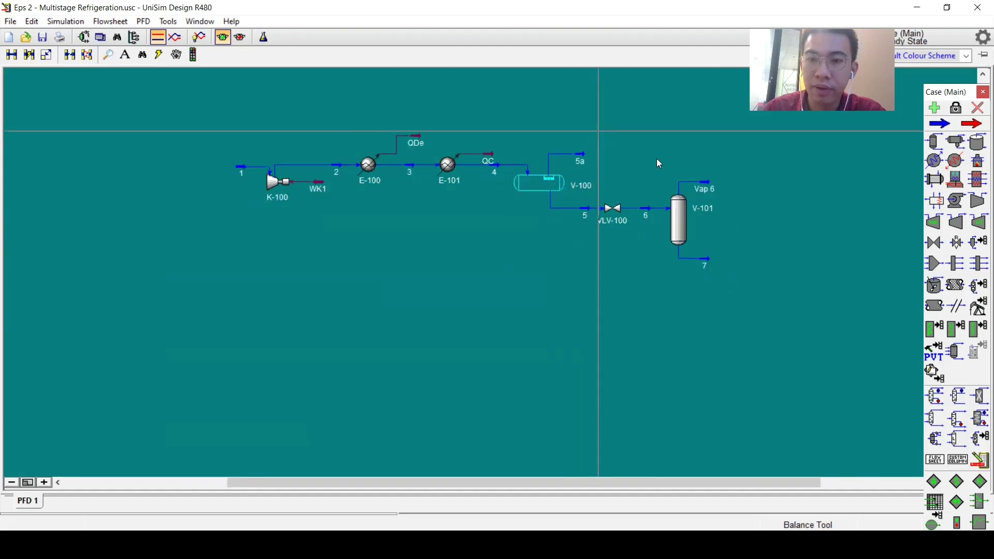
mouse_move(705, 189)
drag(704, 185, 219, 98)
key(1)
key(2)
key(3)
click(148, 162)
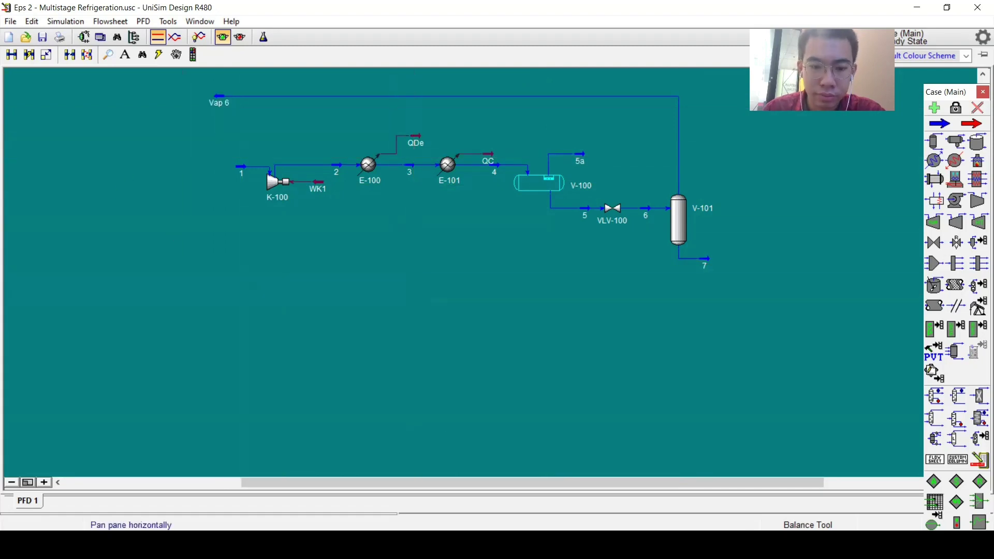
- Place a valve after separator V-101, fed by stream 7, as in the PDF flowsheet
click(396, 545)
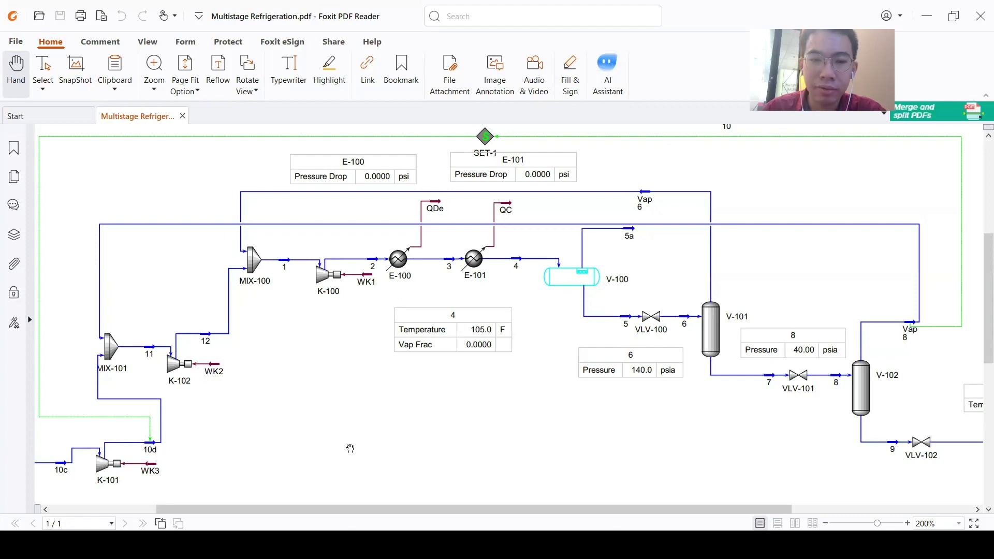
key(alt+Tab)
scroll(460, 274, down, 1)
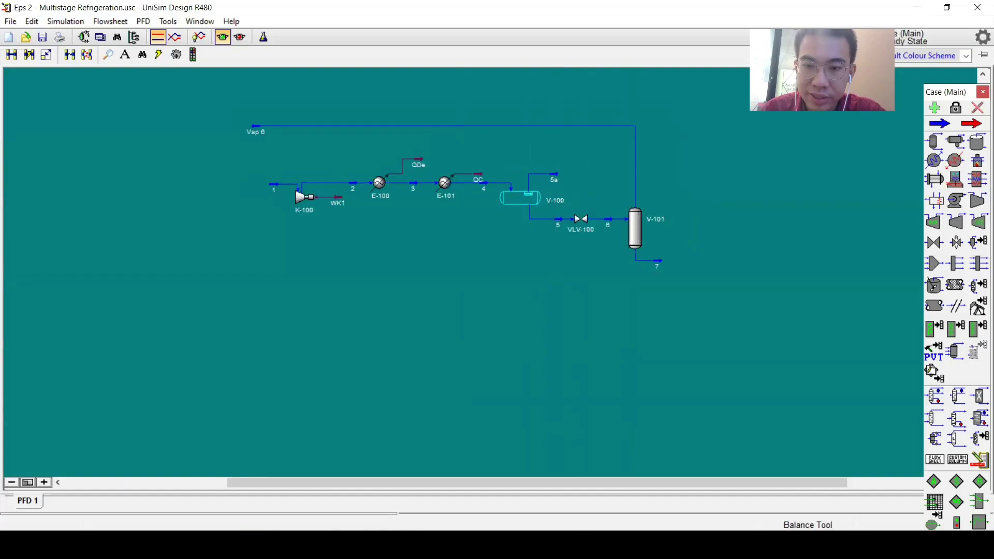
key(alt+Tab)
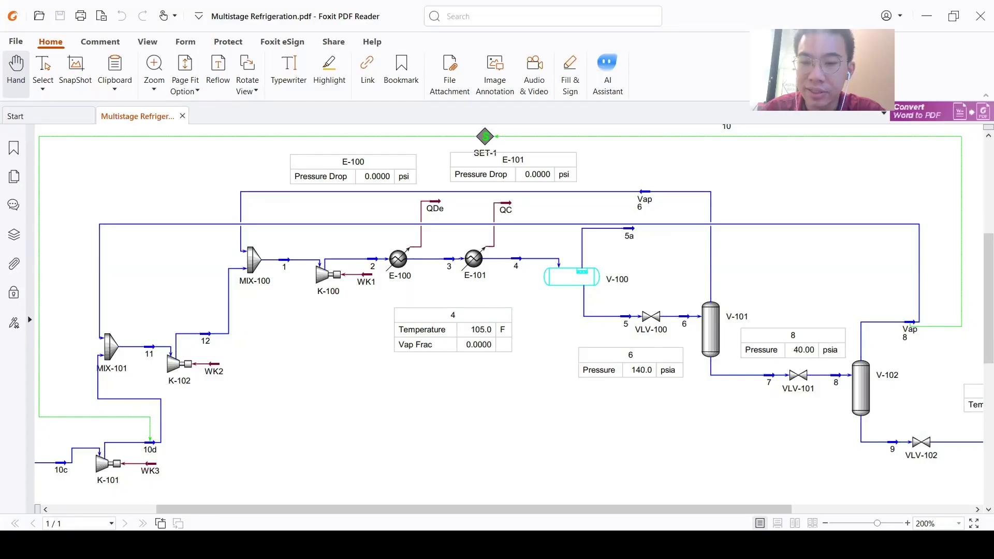
key(alt+Tab)
click(935, 242)
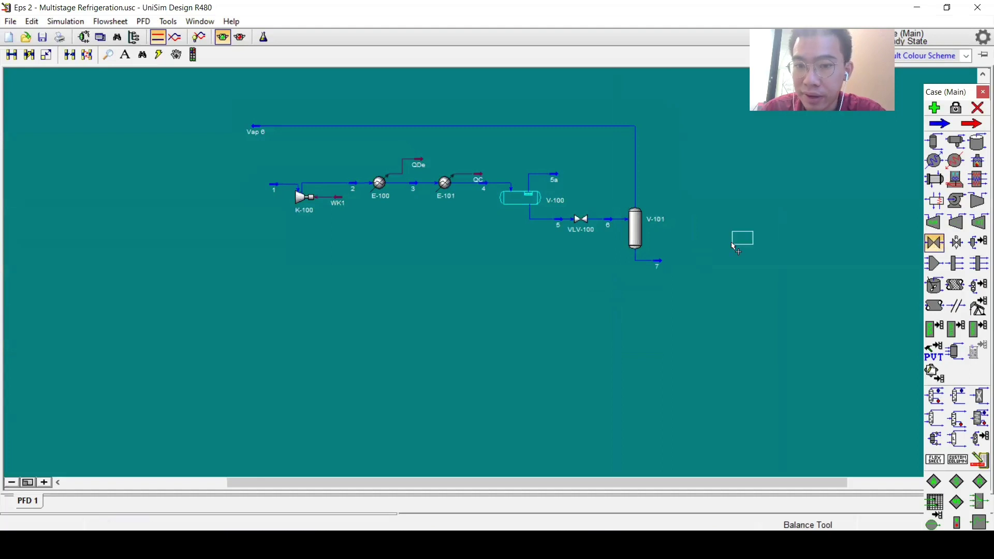
click(673, 270)
- Define stream 8 as the outlet of valve VLV-101, as in the PDF flowsheet
double_click(684, 265)
click(424, 350)
key(alt+Tab)
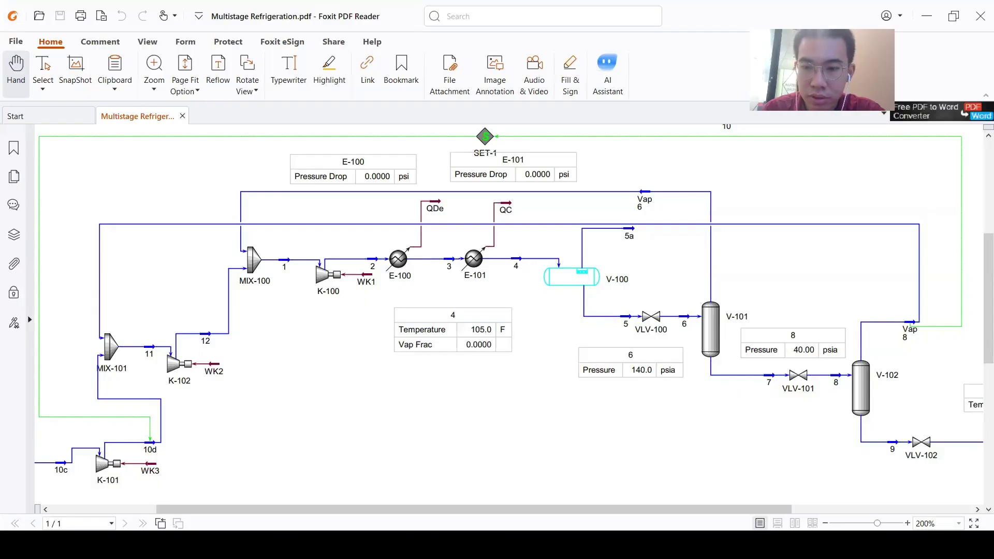
key(alt+Tab)
text(8)
key(Return)
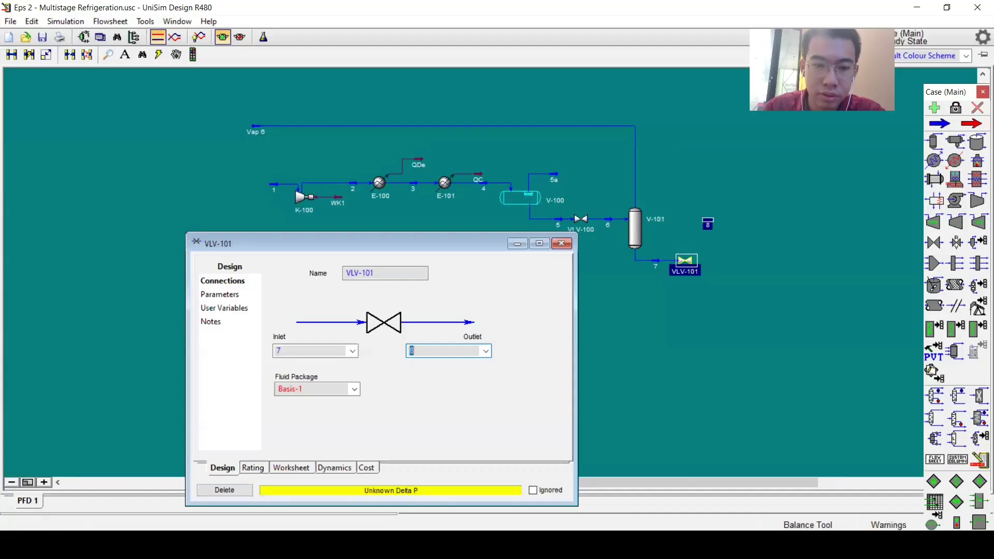
- Set stream 8's pressure to 40 psia in VLV-101's worksheet, following the PDF, and close the valve's view
click(291, 467)
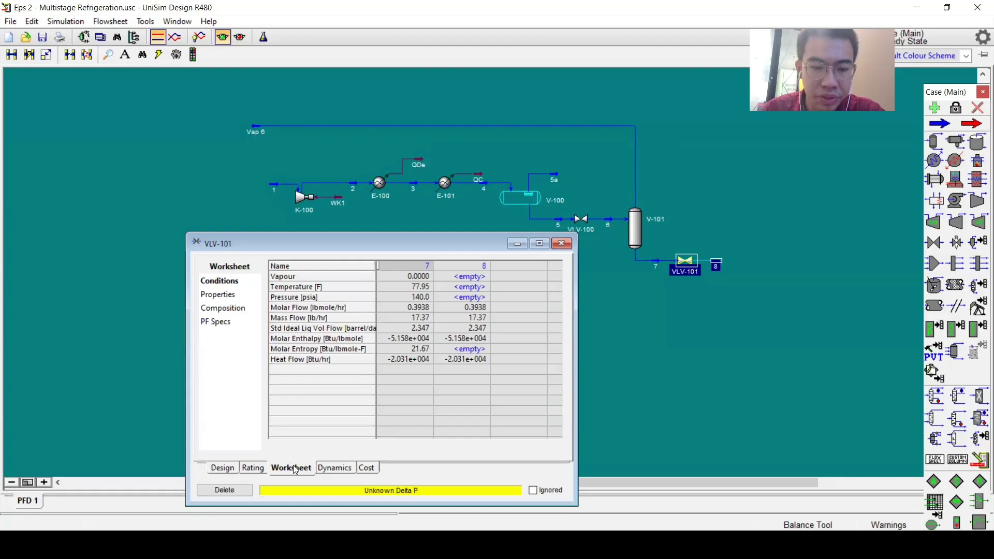
key(alt+Tab)
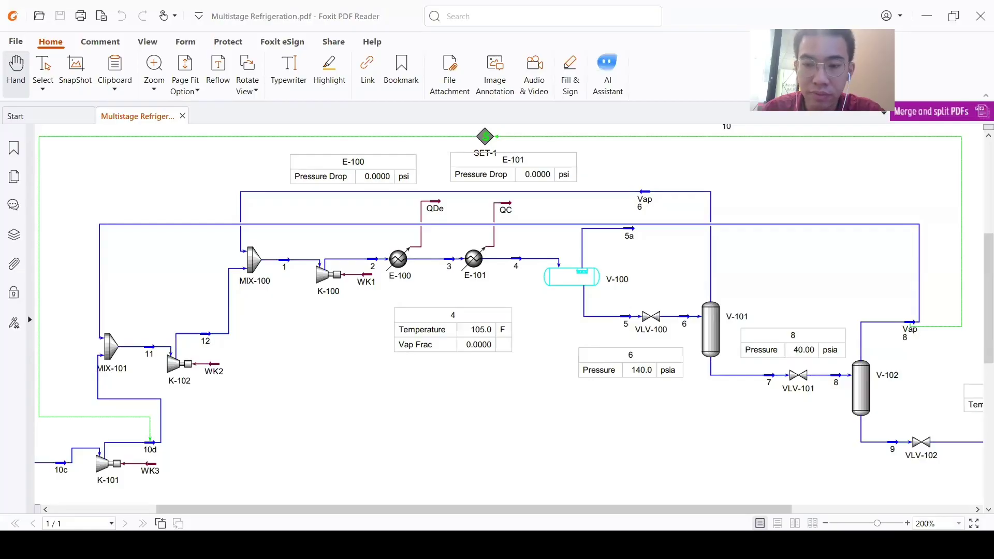
key(alt+Tab)
click(464, 293)
text(40)
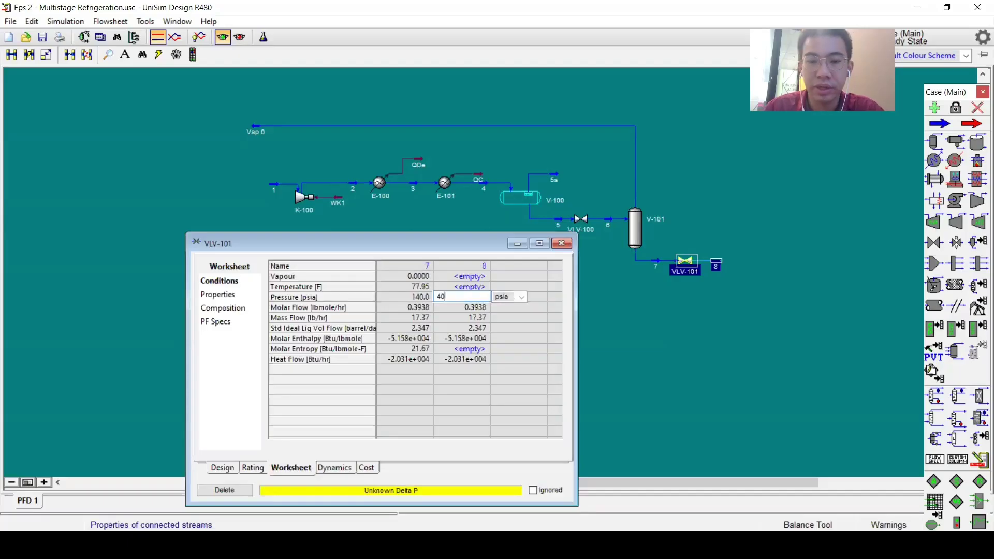
key(Return)
click(660, 315)
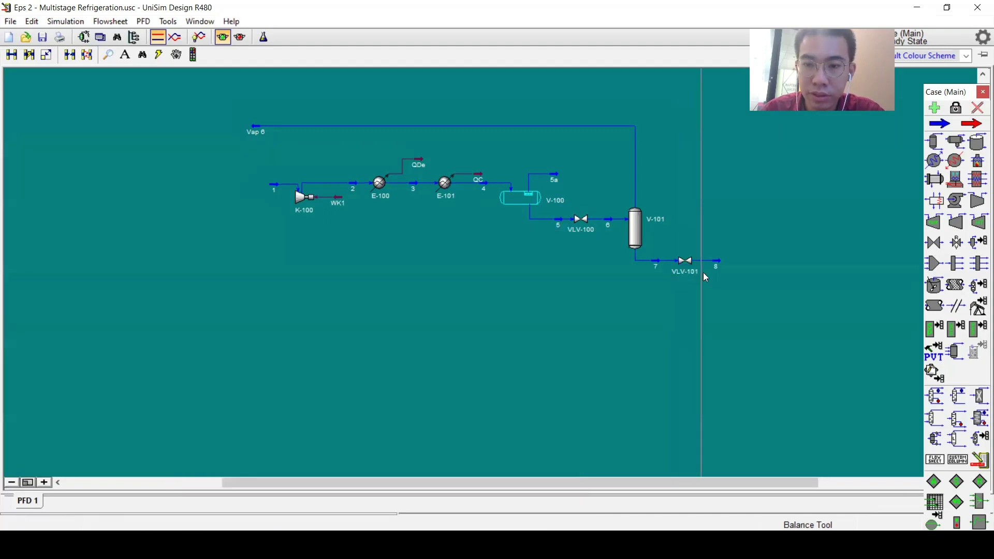
- Place a vertical separator after valve VLV-101 and connect stream 8 to its inlet
click(934, 145)
click(732, 283)
drag(722, 262, 742, 263)
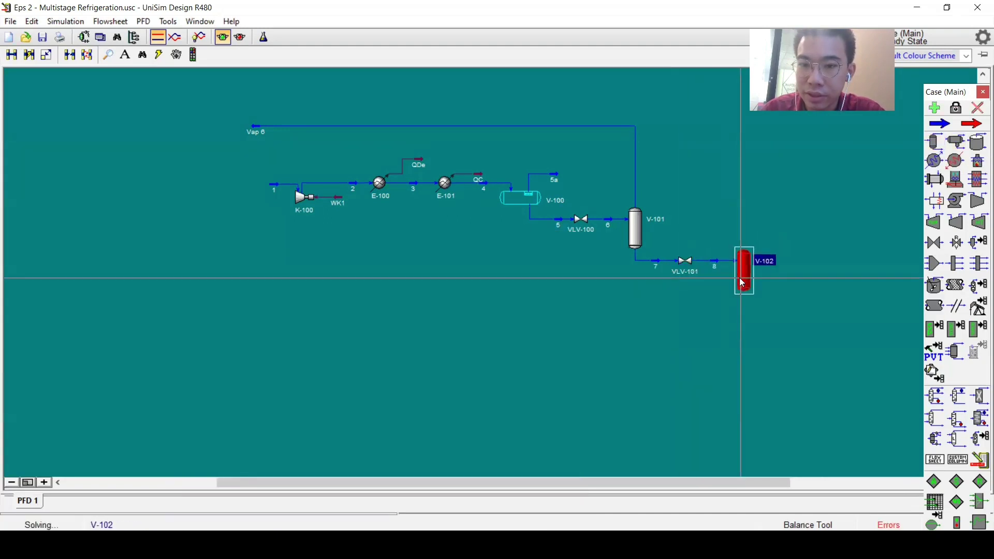
- Define V-102's vapour outlet as stream Vap 7 and its liquid outlet as stream 9, and close the separator's view
double_click(744, 269)
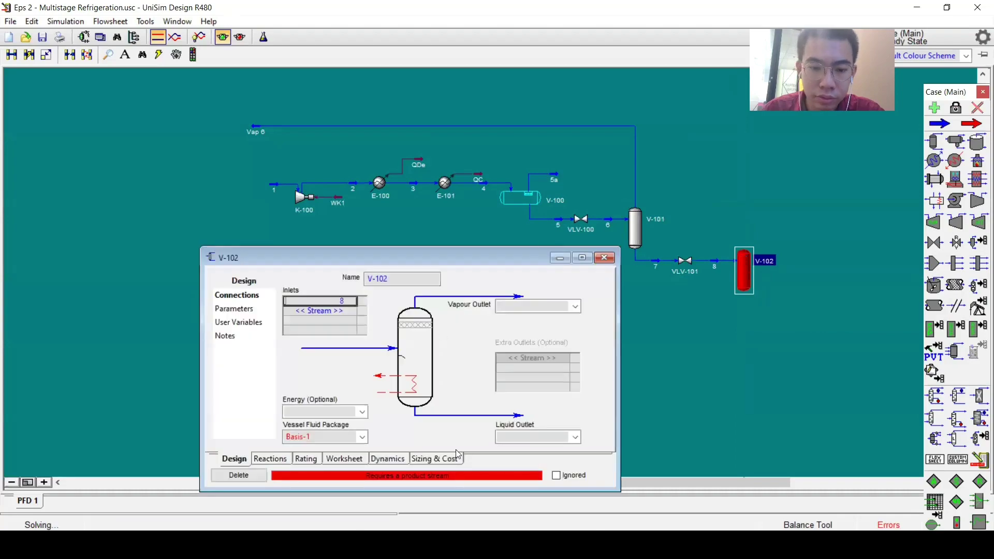
key(alt+Tab)
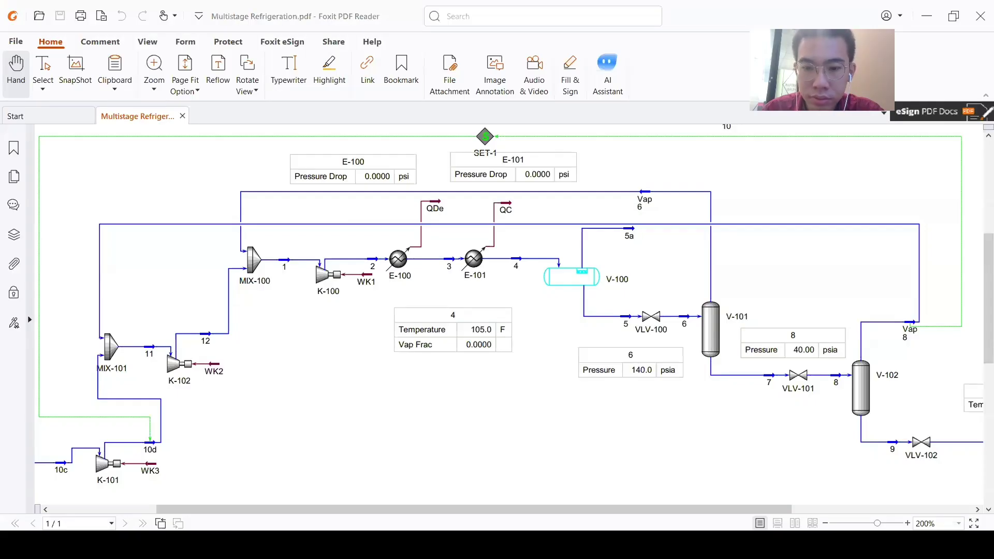
key(alt+Tab)
text(Va)
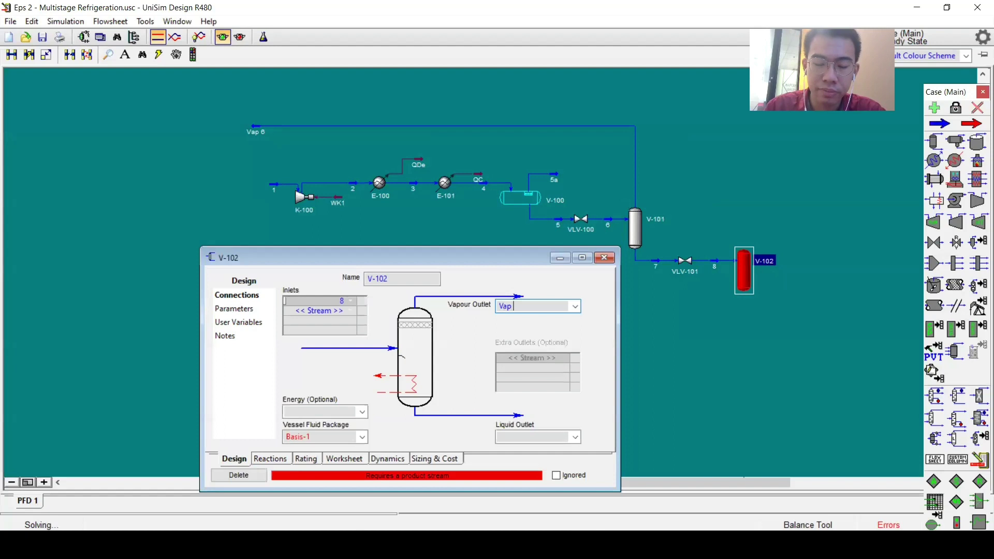
text(p 7)
key(Return)
click(524, 436)
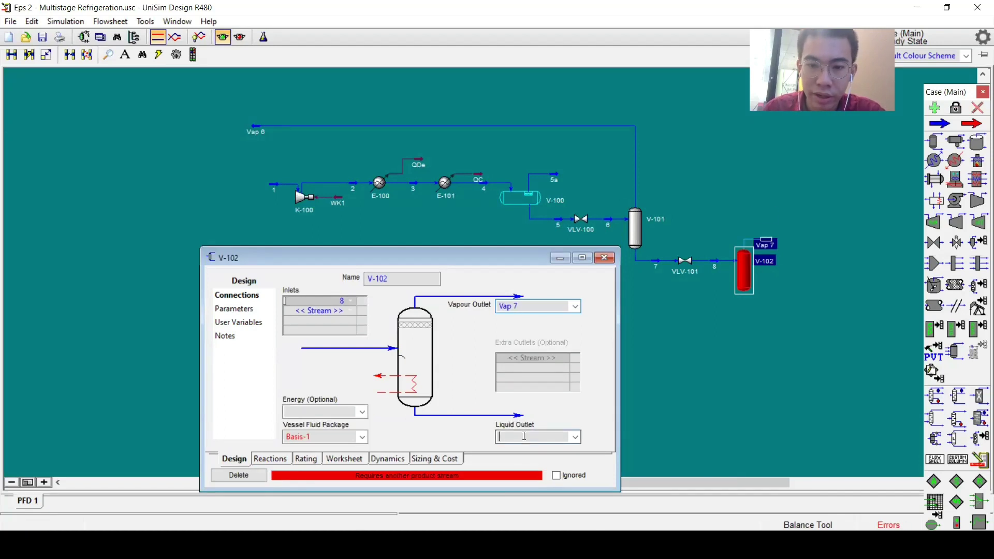
key(alt+Tab)
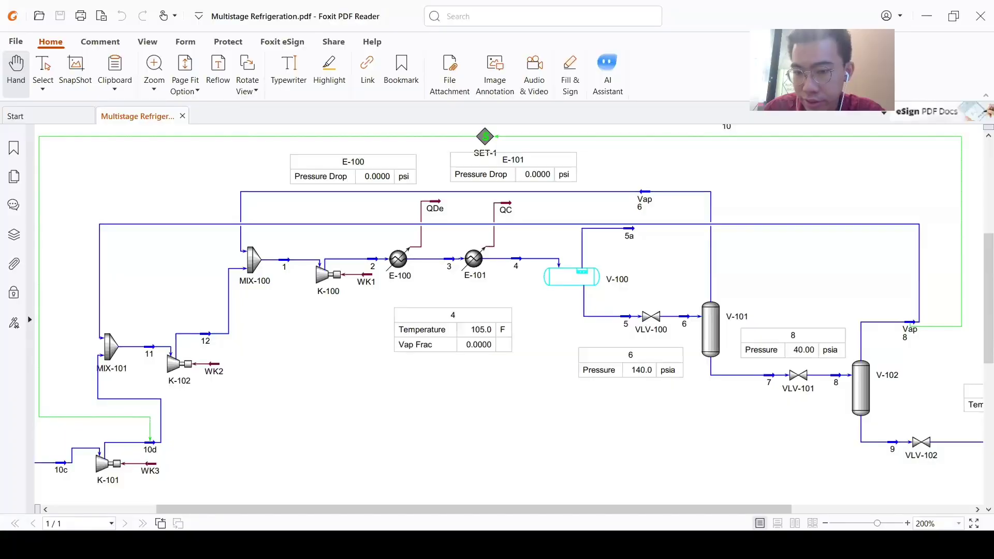
key(alt+Tab)
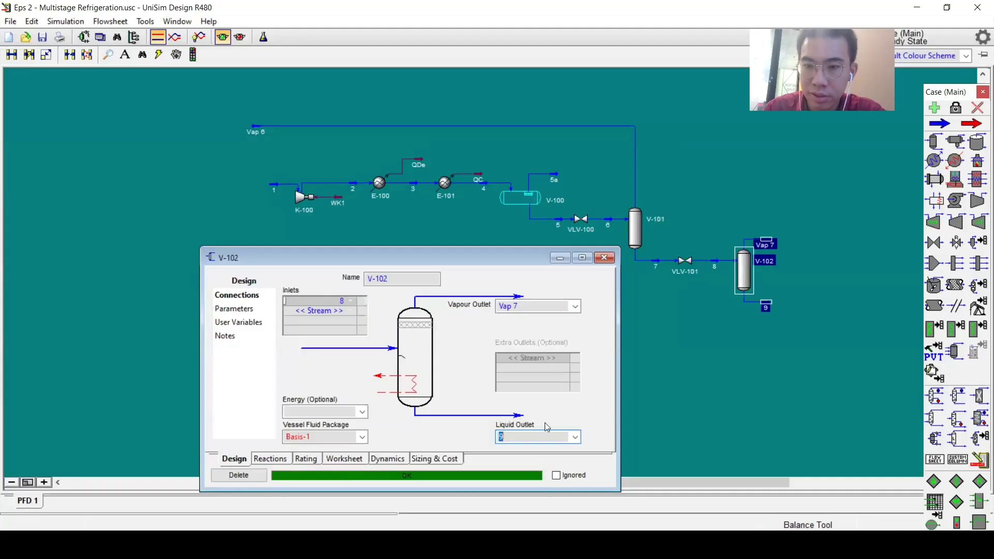
click(603, 257)
- Place a valve after separator V-102 and connect stream 9 to its inlet
scroll(731, 207, down, 1)
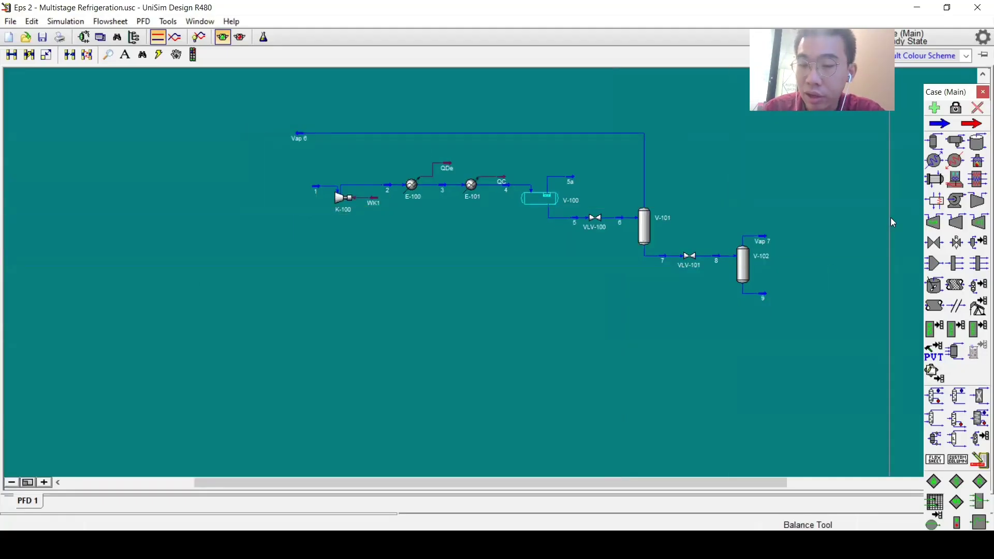
click(934, 243)
click(789, 293)
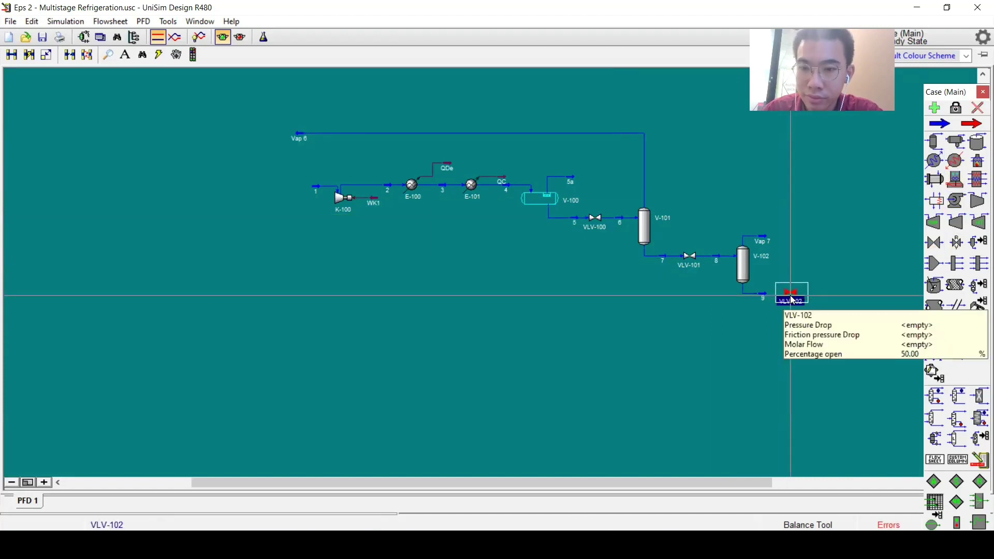
key(ctrl)
drag(789, 294, 787, 294)
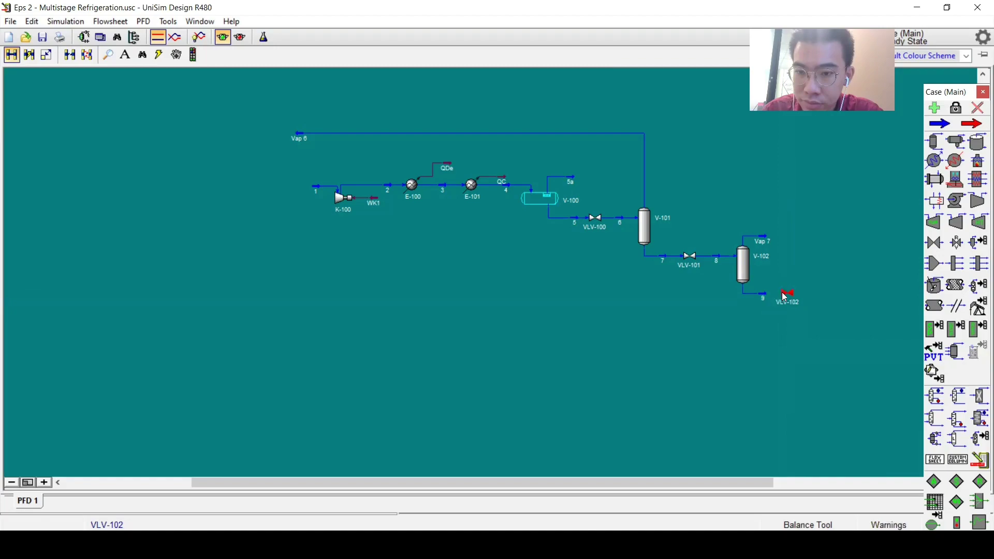
- Define stream 10 as the outlet of valve VLV-102, as in the PDF flowsheet
double_click(790, 295)
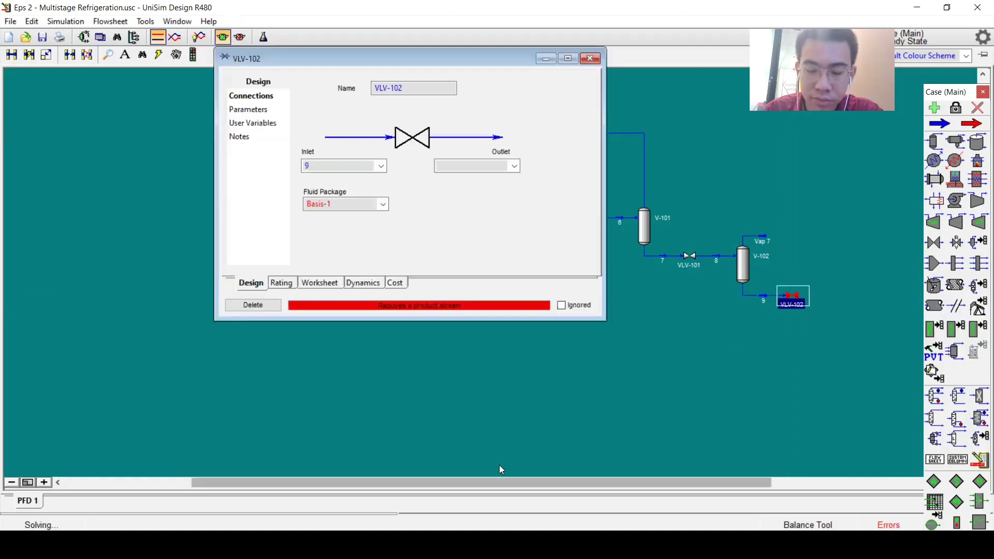
key(alt+Tab)
scroll(718, 380, down, 2)
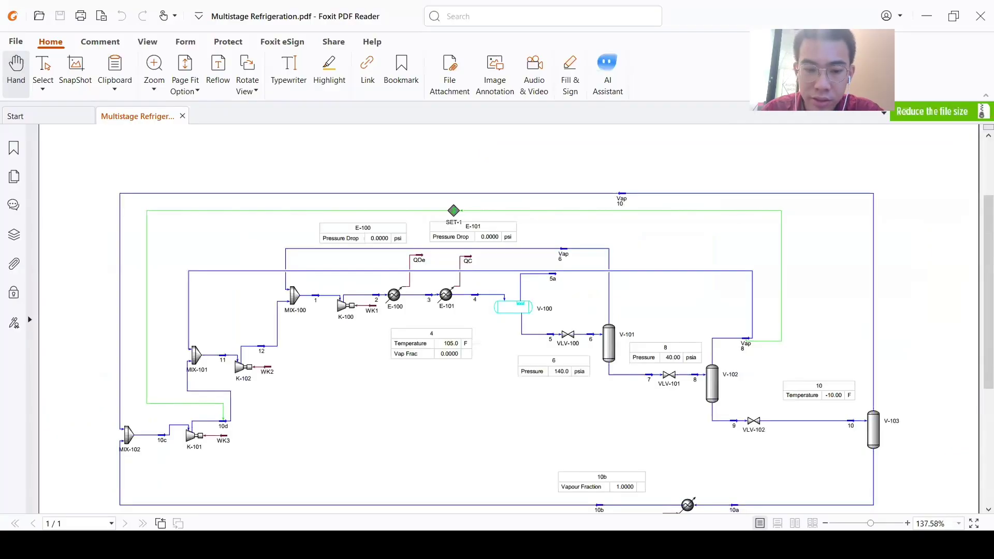
key(alt+Tab)
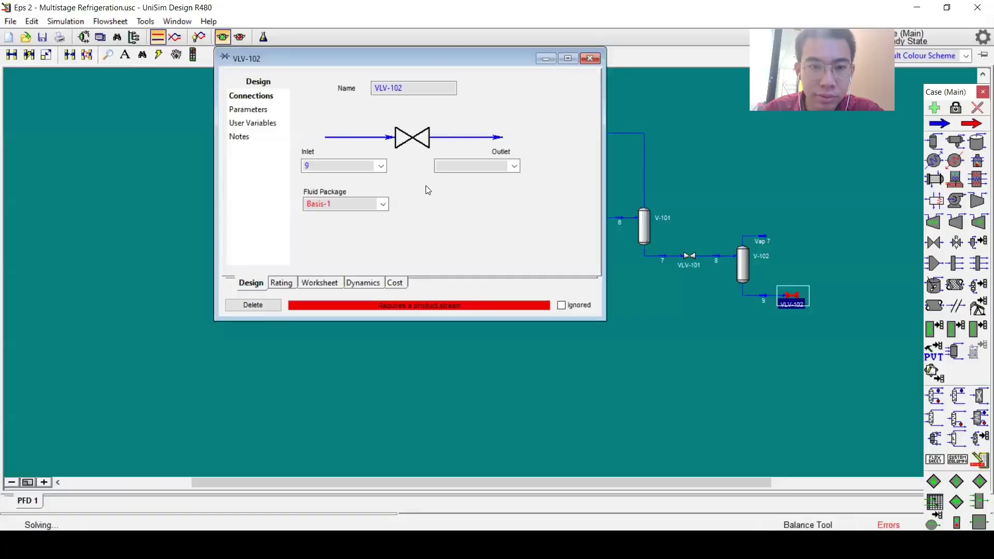
text(10)
key(Return)
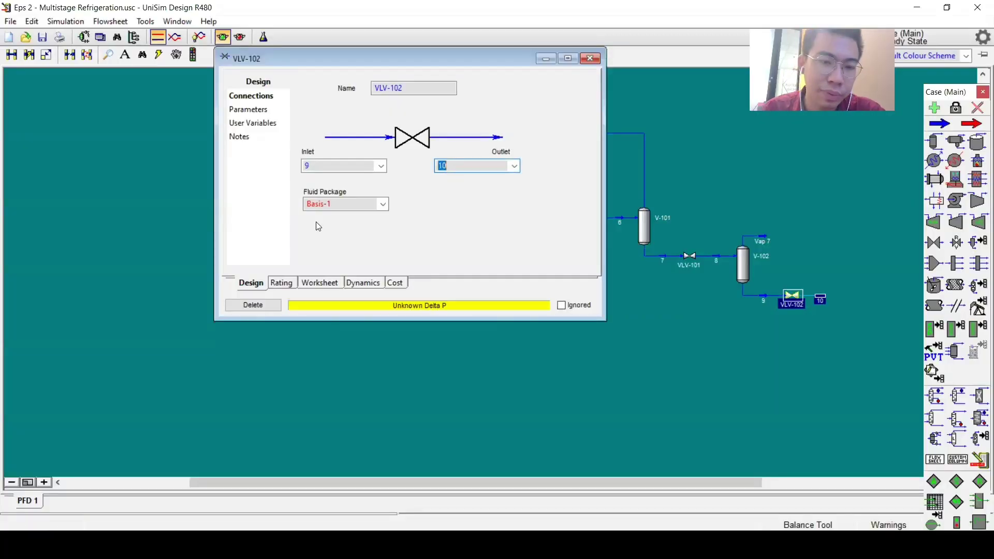
- Set stream 10's temperature to -10 °F in VLV-102's worksheet
click(319, 283)
click(498, 102)
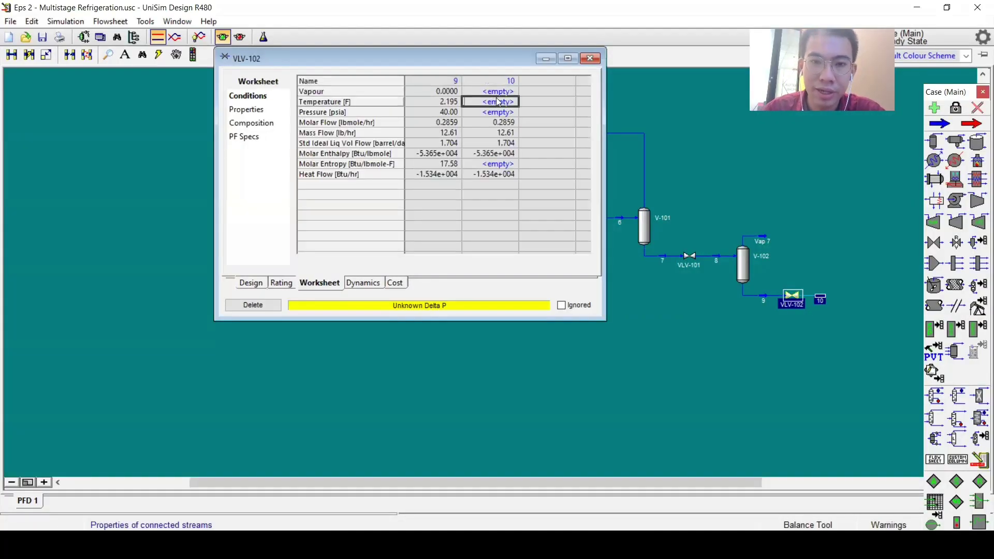
text(-10)
key(Return)
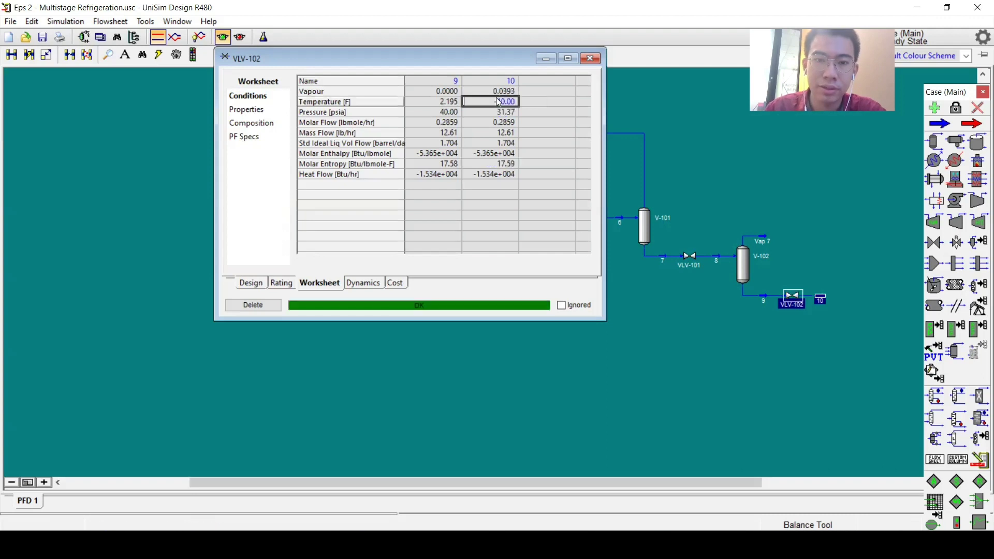
- Compare the pressures and temperatures of streams 9 and 10 across valve VLV-102
click(464, 108)
click(464, 115)
click(464, 129)
click(451, 111)
click(475, 112)
click(456, 113)
click(506, 103)
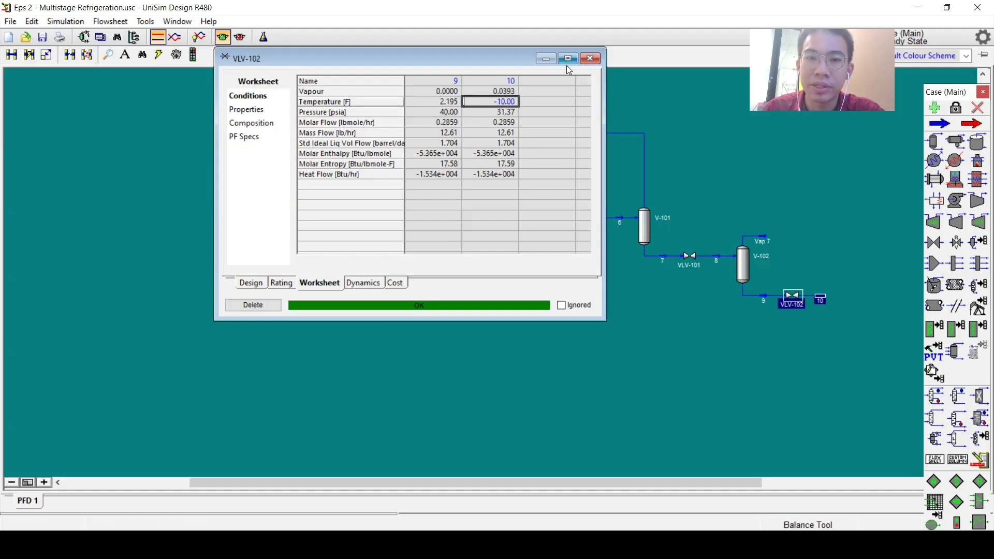
- Place a separator after valve VLV-102 and connect stream 10 to its inlet
click(590, 58)
click(934, 141)
click(841, 327)
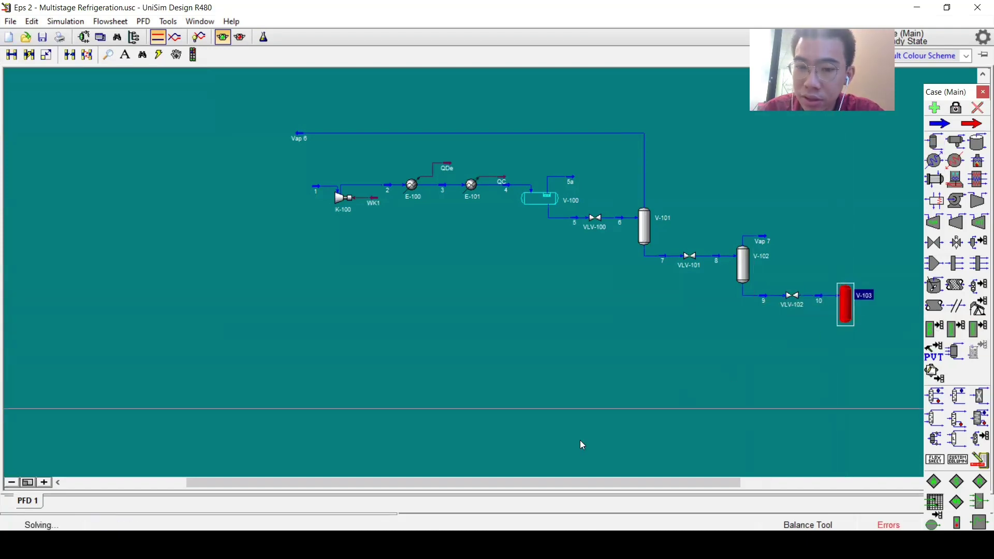
- Define separator V-103's vapour outlet as Vap 10 and its liquid outlet as 10a, following the PDF flowsheet
key(alt+Tab)
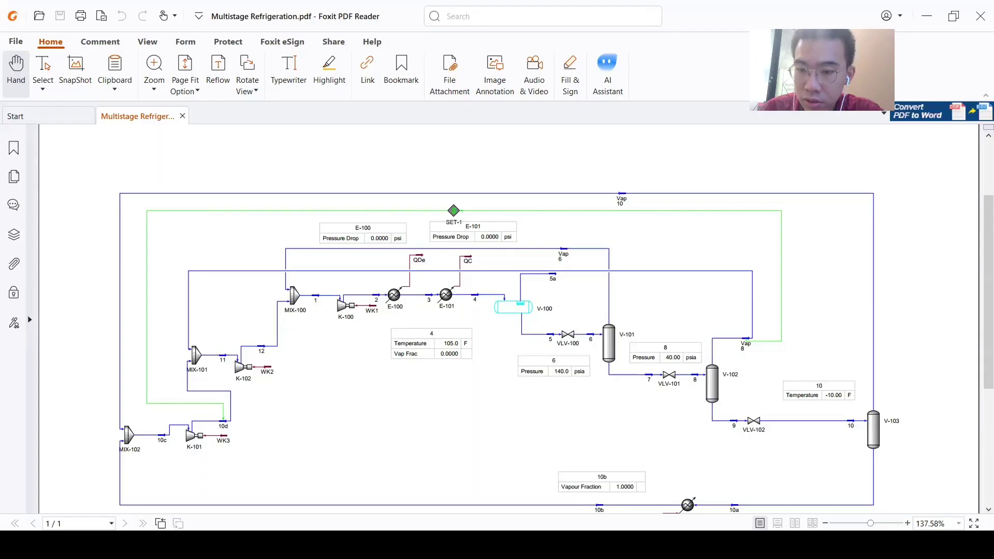
key(alt+Tab)
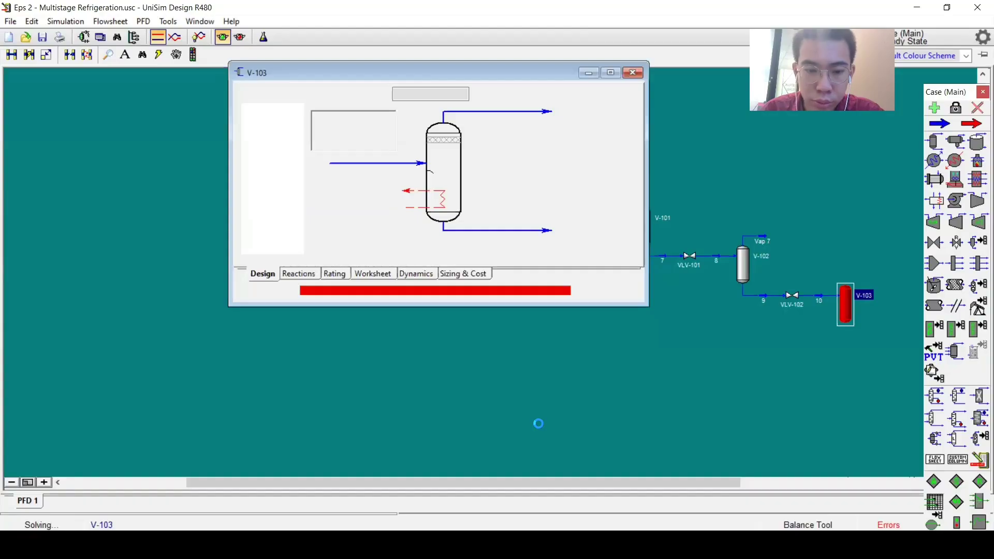
key(alt+Tab)
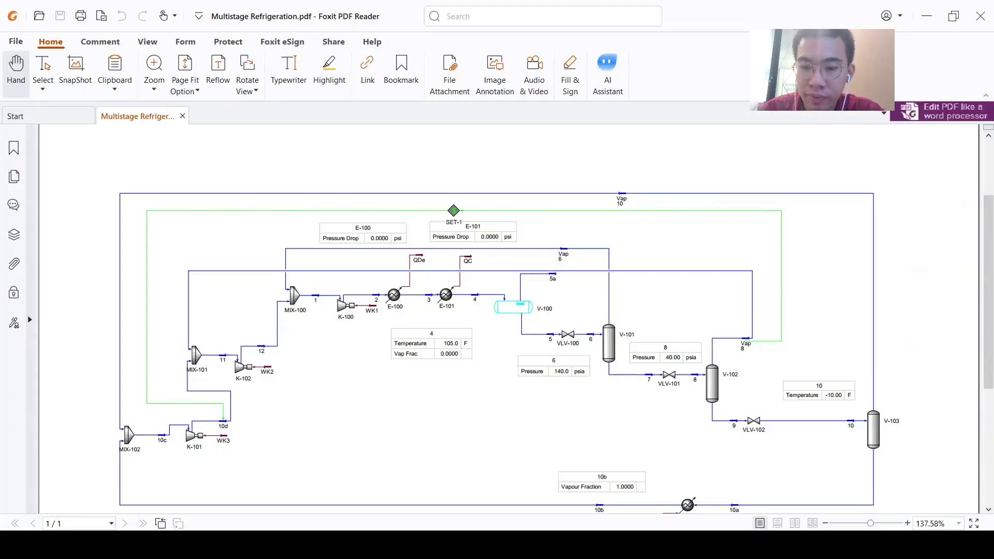
key(alt+Tab)
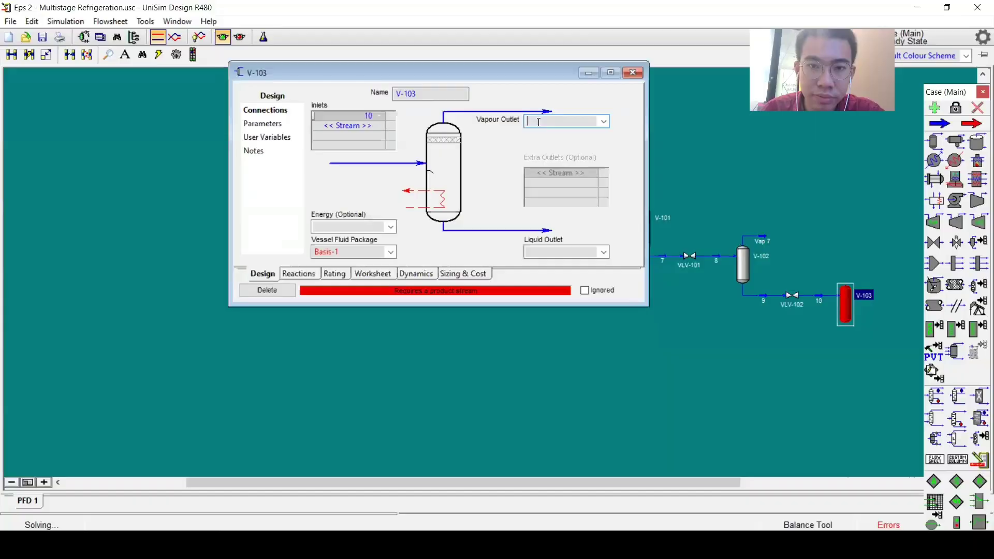
text(10)
key(Return)
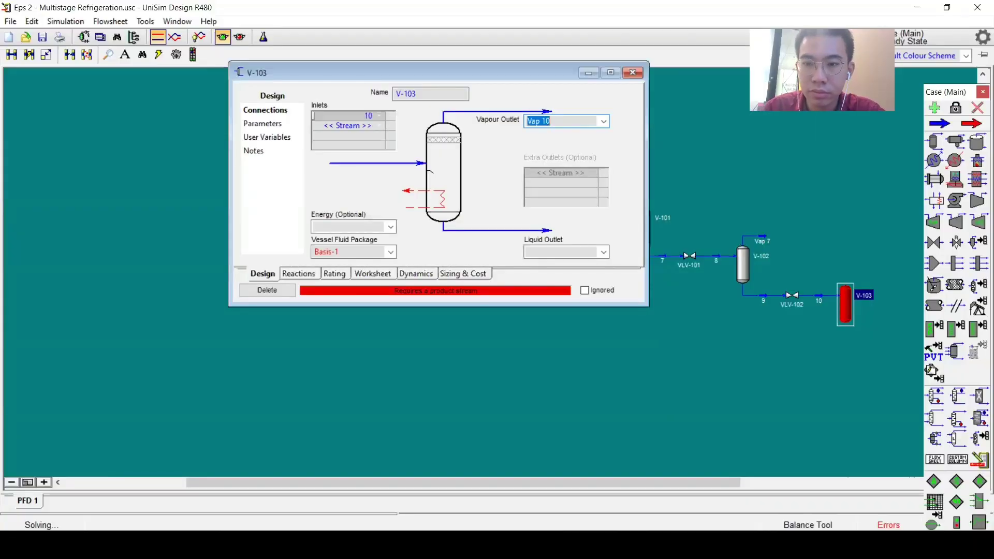
click(563, 253)
text(10a)
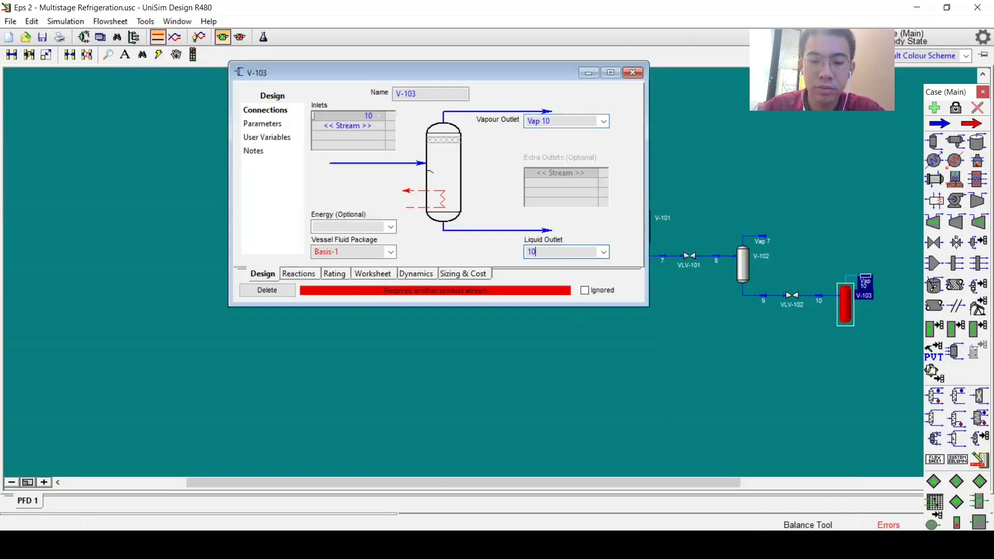
key(Return)
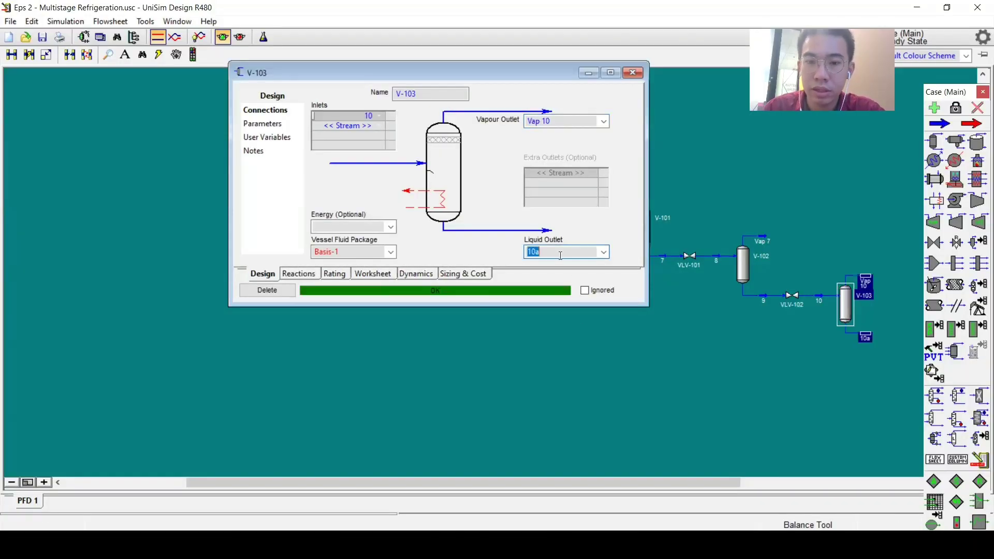
click(638, 76)
- Move streams Vap 7 and Vap 10 above the rest of the flowsheet, each back toward the compressor side
drag(762, 240, 581, 100)
scroll(784, 170, down, 2)
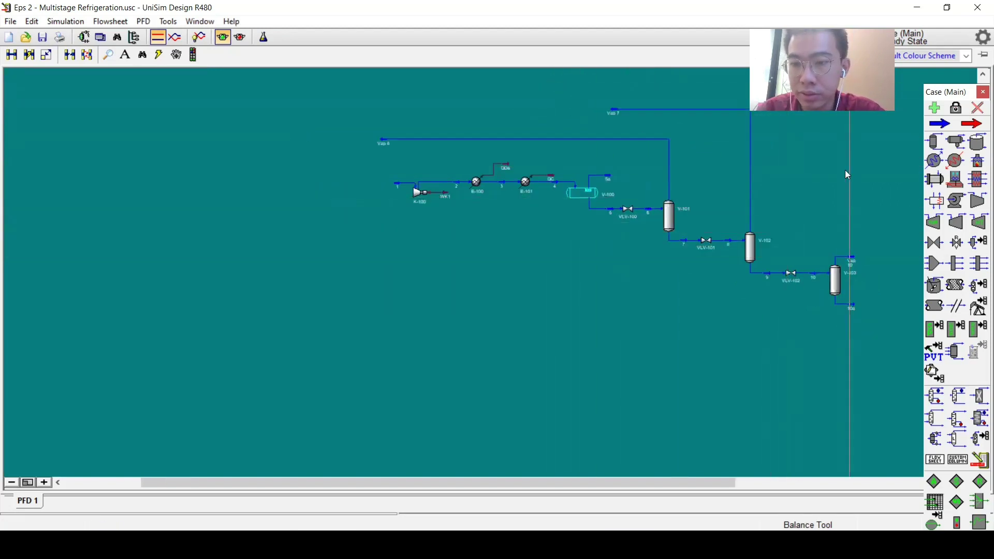
drag(855, 158, 758, 262)
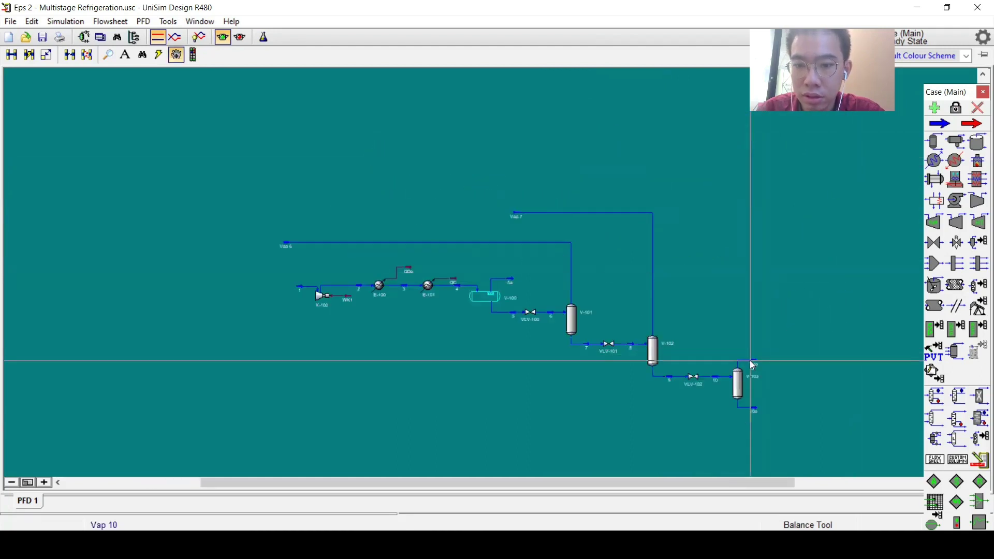
drag(752, 365, 508, 168)
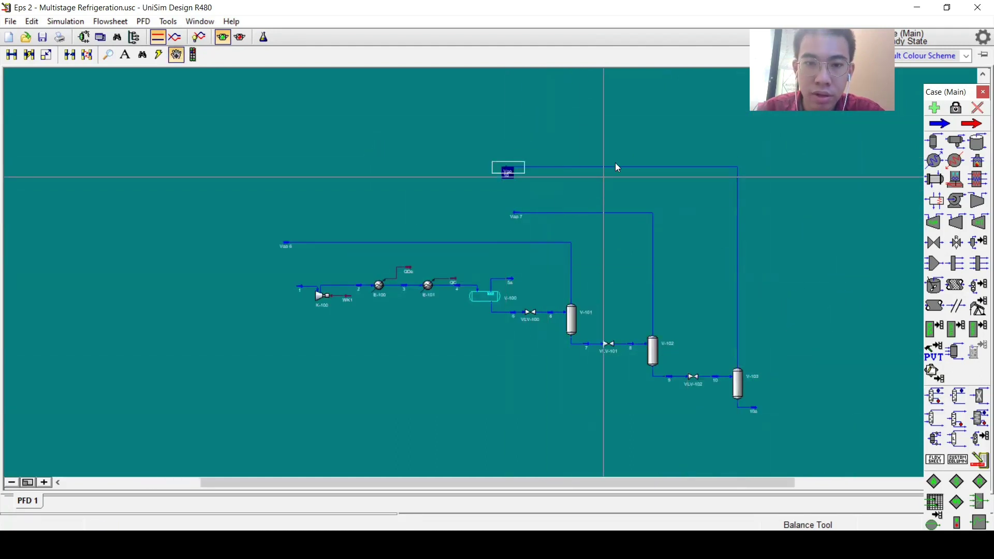
- Check the PDF layout around E-102 and move stream 10a below and to the left of separator V-103
scroll(610, 282, down, 1)
drag(587, 392, 569, 283)
scroll(510, 322, up, 1)
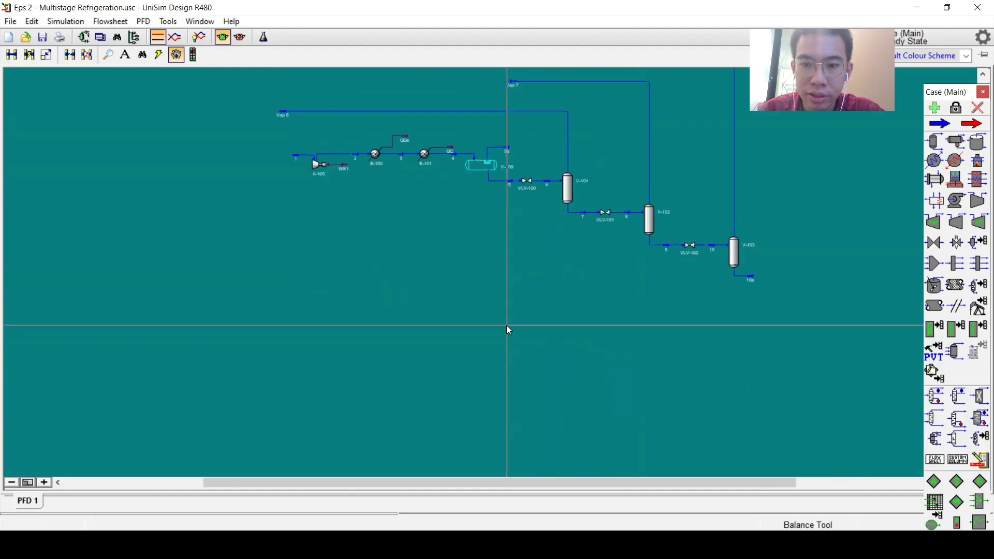
key(alt+Tab)
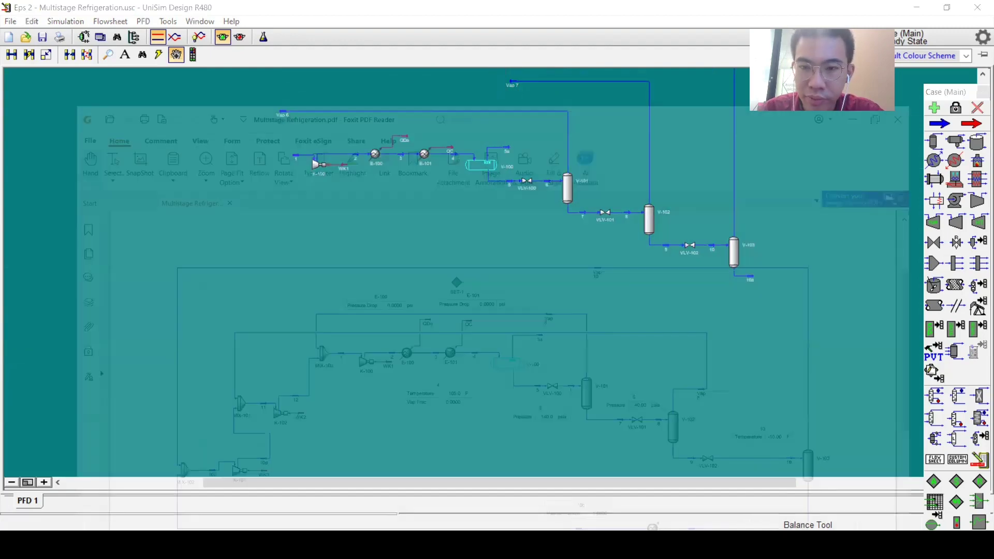
scroll(708, 383, down, 2)
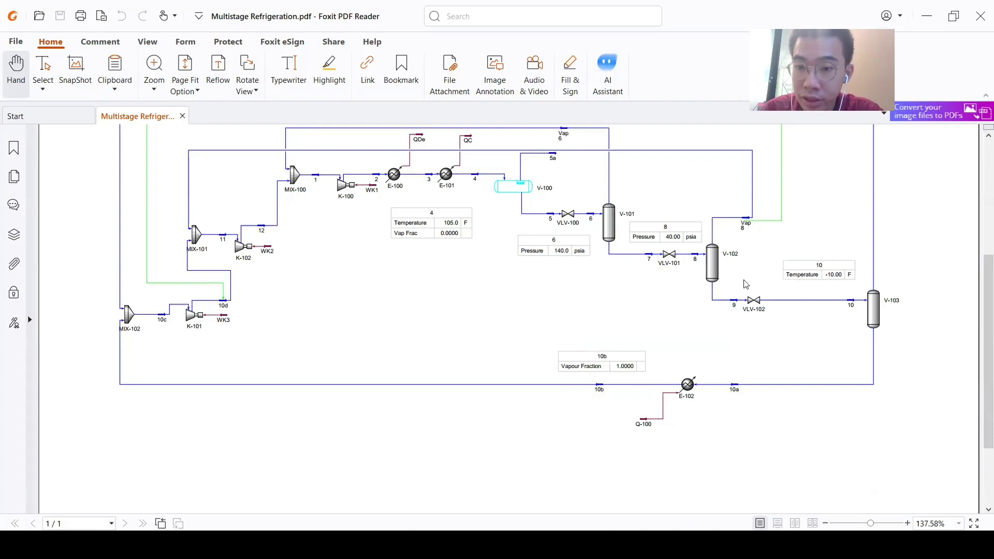
key(alt+Tab)
drag(749, 280, 634, 296)
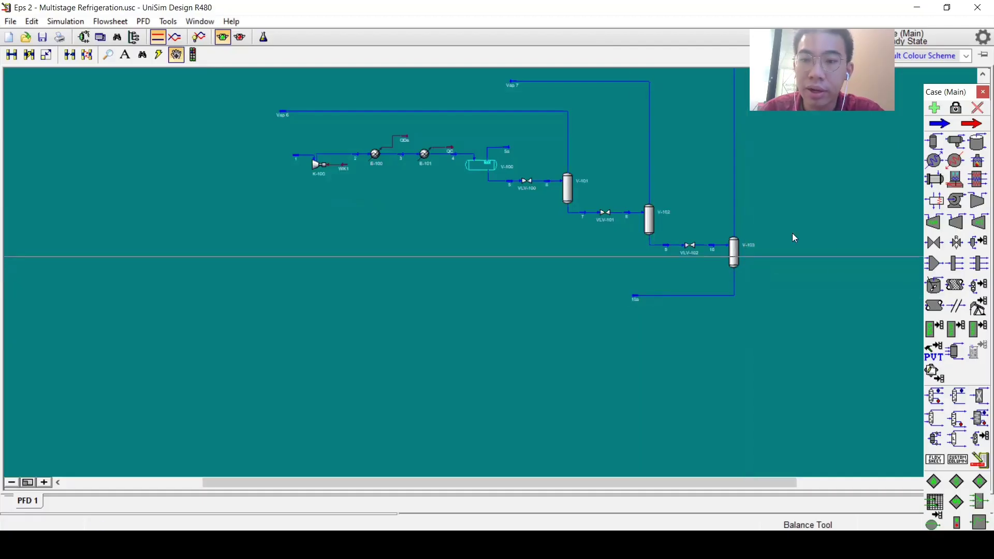
- Place a heater left of stream 10a and connect 10a as its inlet and Q-100 as its energy stream
click(596, 295)
scroll(598, 299, up, 2)
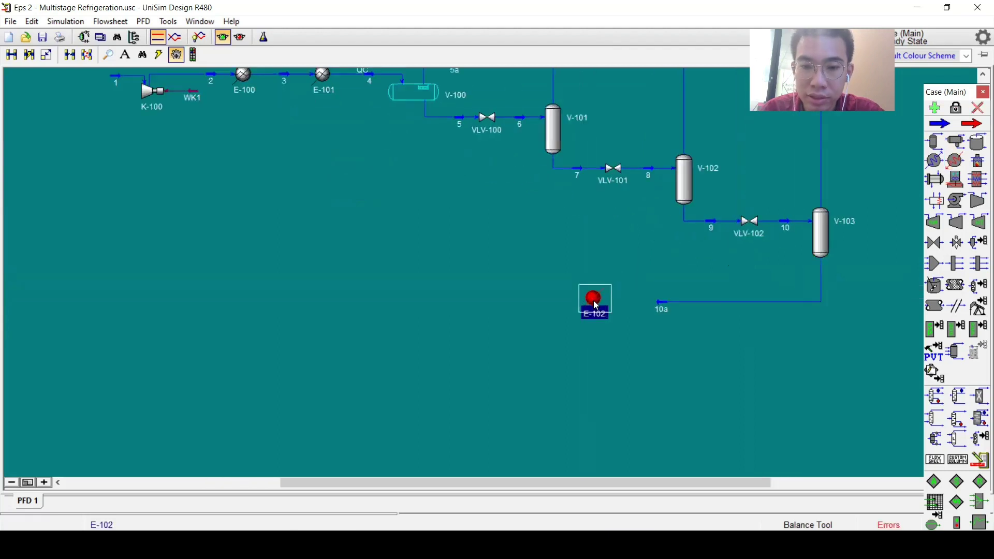
click(662, 310)
drag(659, 307, 572, 336)
click(601, 305)
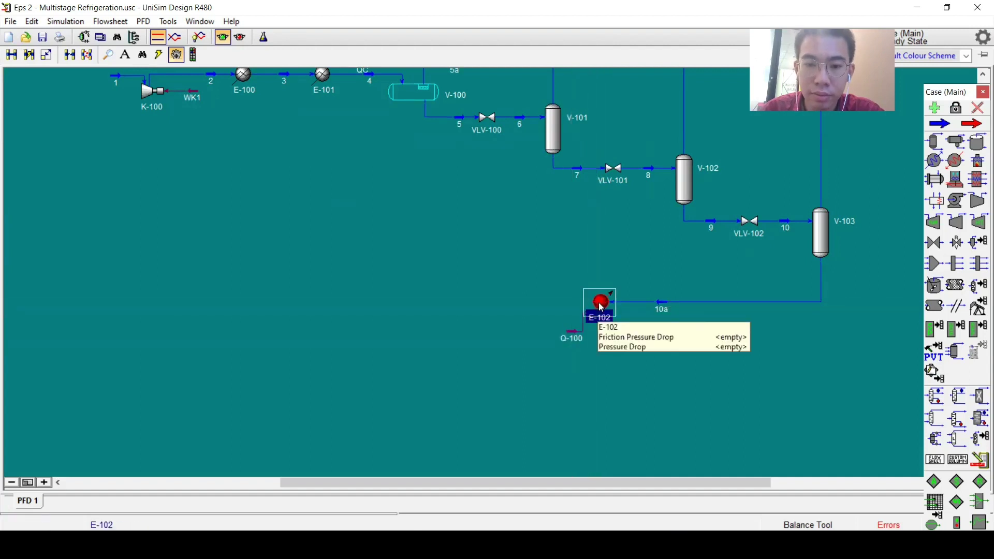
- Define stream 10b as the outlet of heater E-102, as named in the PDF flowsheet
double_click(600, 305)
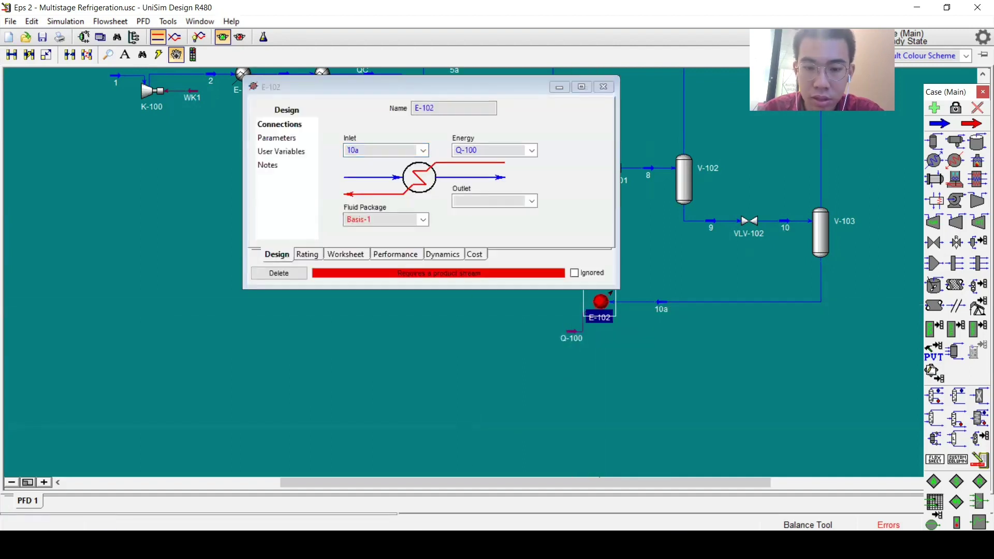
key(alt+Tab)
key(alt+Tab)
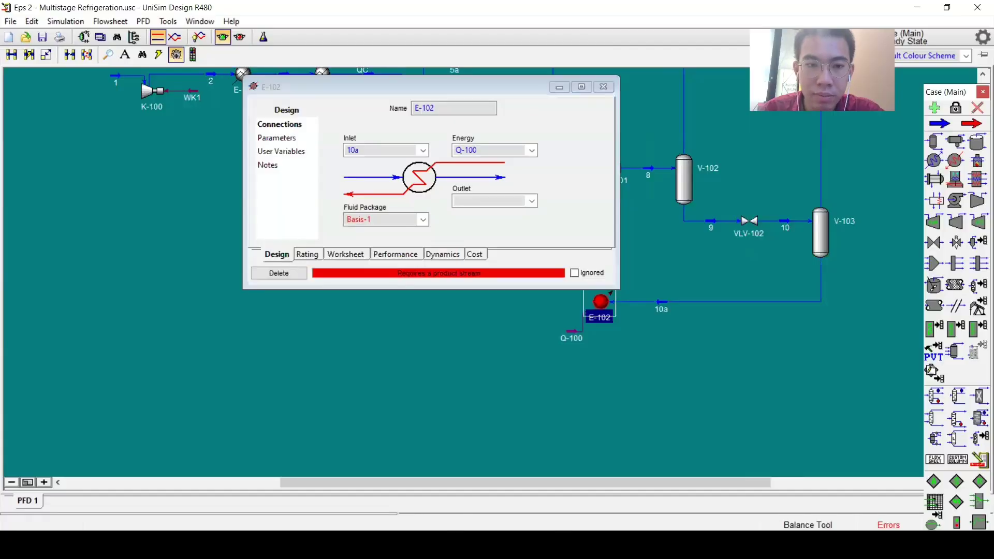
click(490, 201)
text(10b)
key(Return)
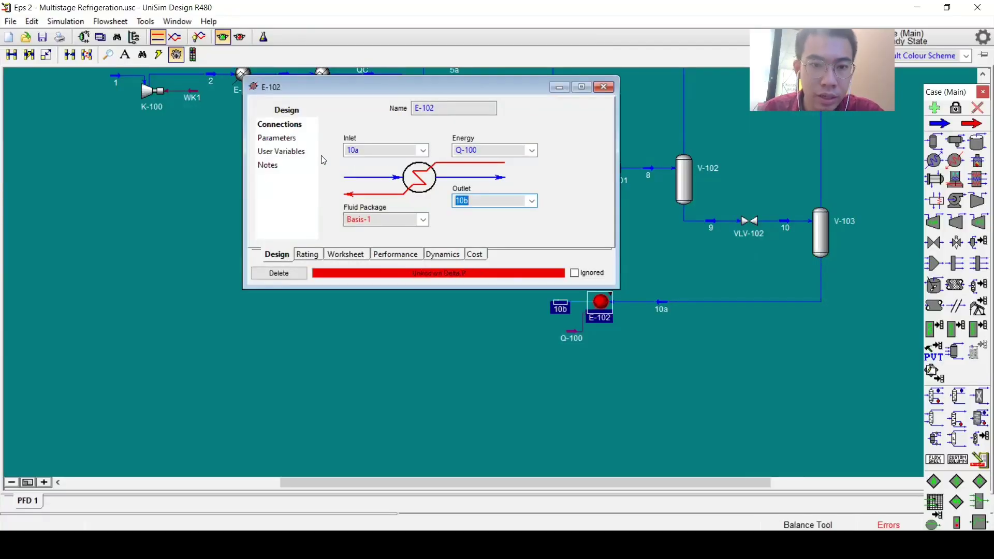
- Set the pressure drop of heater E-102 to 0 psi
click(273, 138)
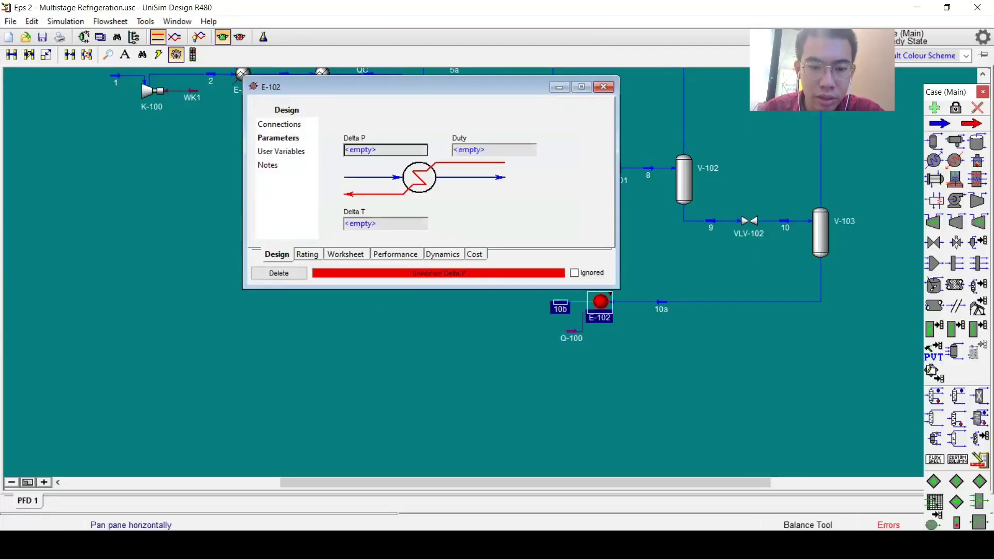
text(0)
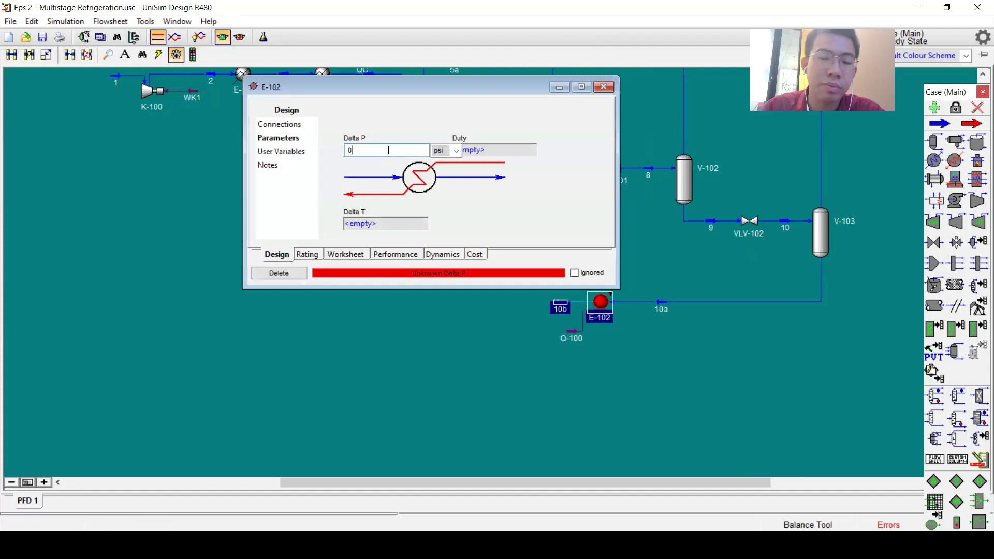
key(Return)
- Set stream 10b's vapour fraction to 1 in heater E-102's worksheet
click(342, 256)
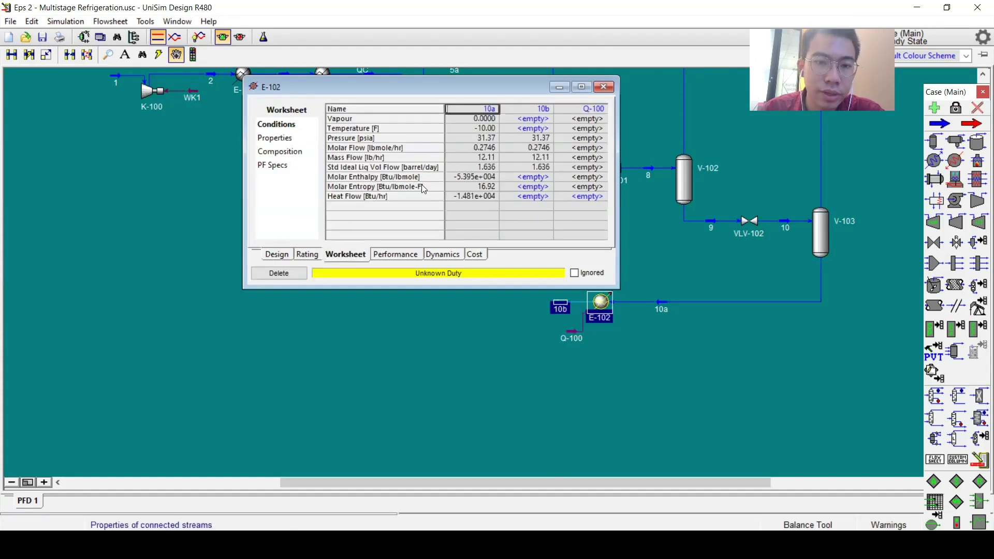
click(541, 118)
text(1)
key(Return)
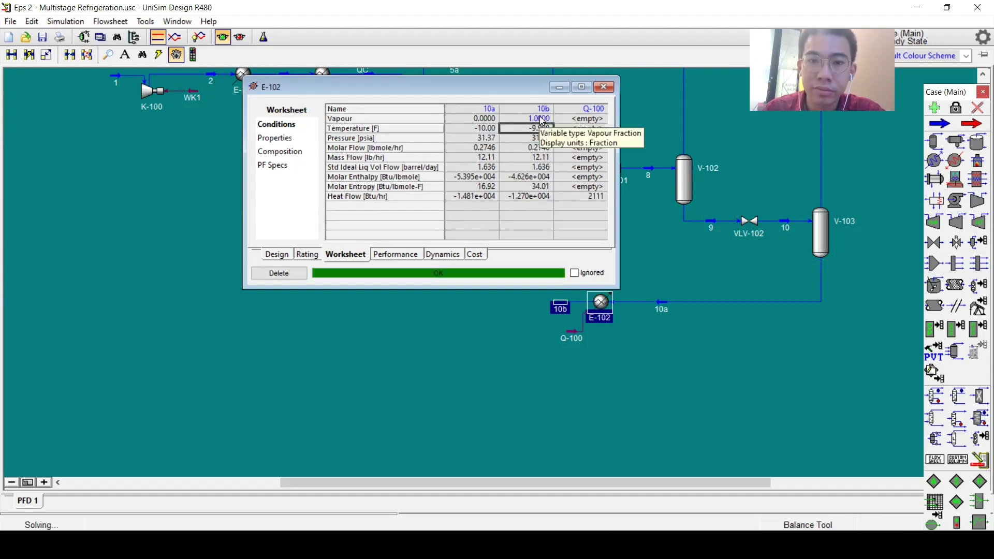
click(603, 87)
- Check the mixer arrangement in the PDF flowsheet and place a mixer below and left of compressor K-100
drag(325, 203, 471, 226)
mouse_move(707, 330)
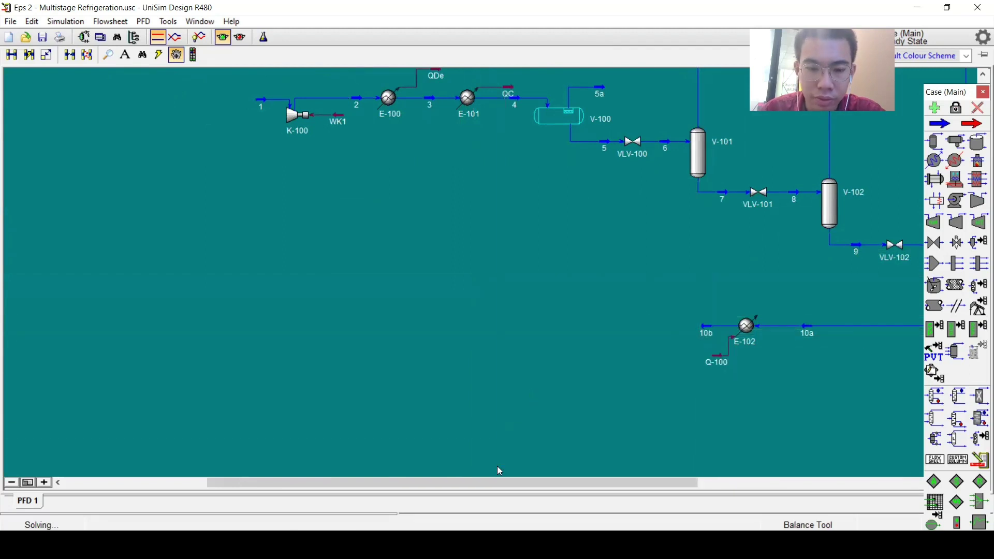
key(alt+Tab)
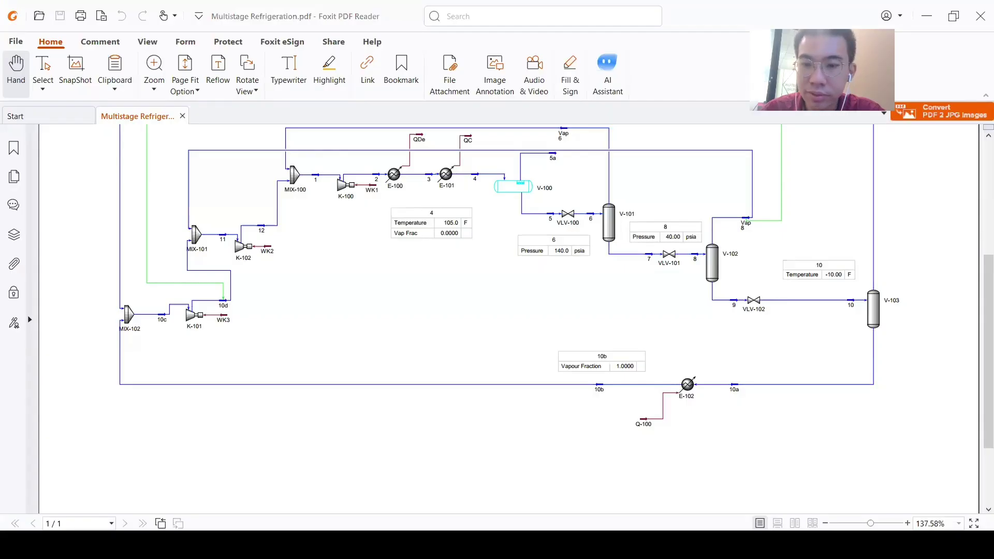
key(alt+Tab)
drag(411, 252, 544, 306)
scroll(543, 306, down, 1)
scroll(555, 285, down, 1)
drag(470, 301, 491, 294)
scroll(555, 285, down, 1)
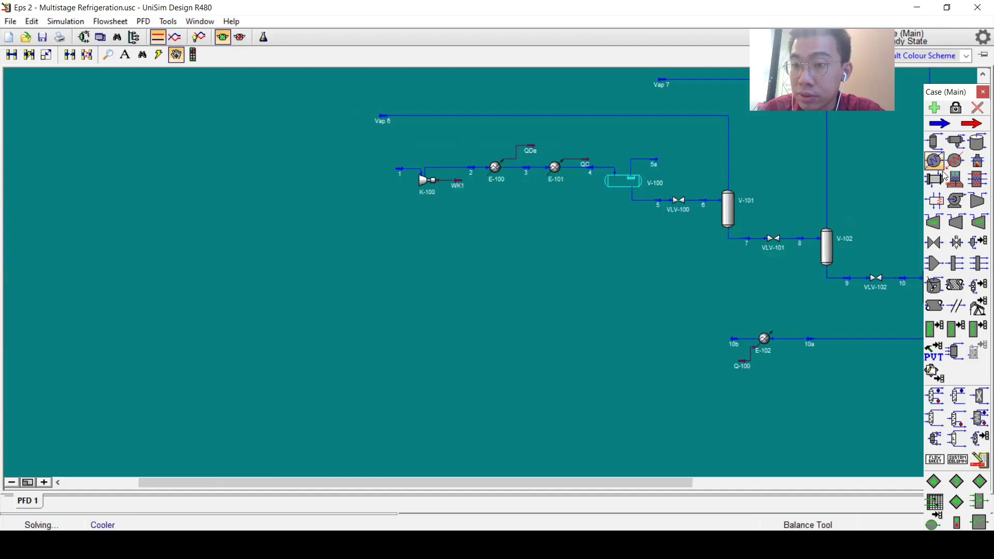
click(934, 263)
click(299, 311)
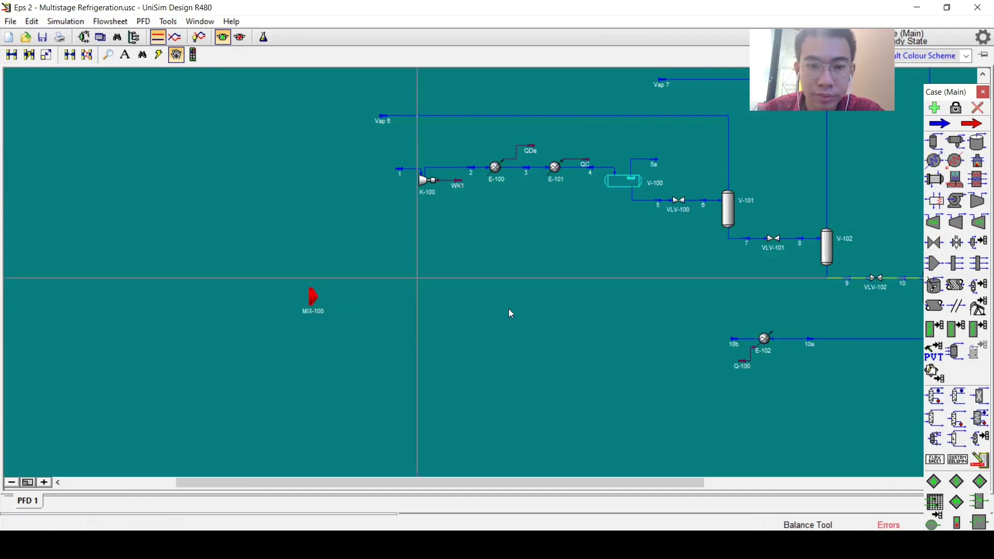
- Connect streams 10b and Vap 10 to the inlet of mixer MIX-100
drag(730, 340, 243, 315)
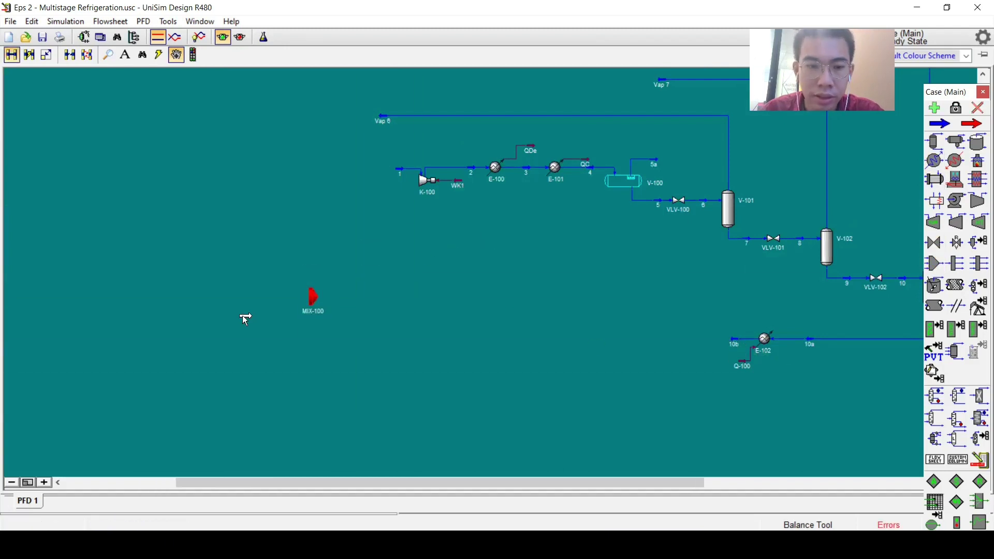
drag(311, 302, 312, 303)
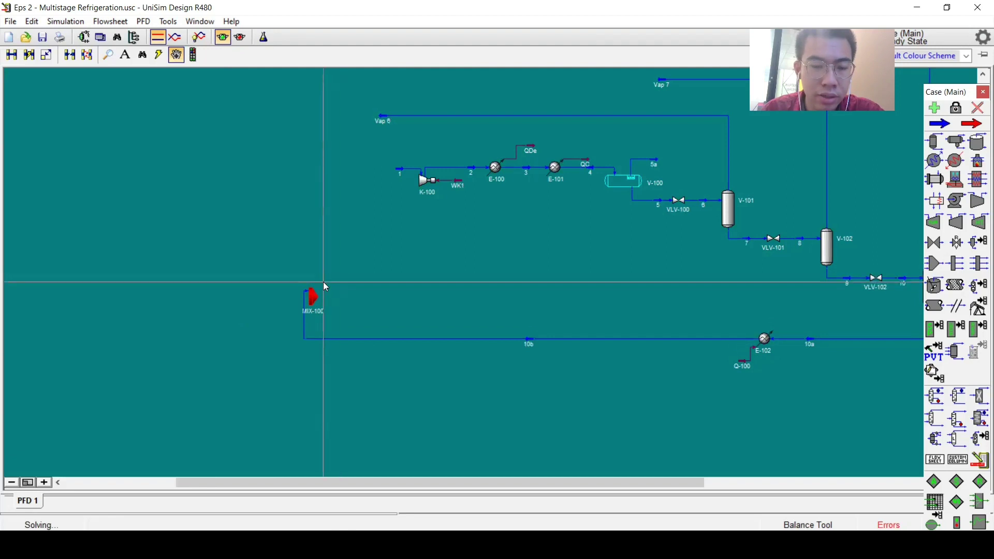
scroll(331, 249, down, 3)
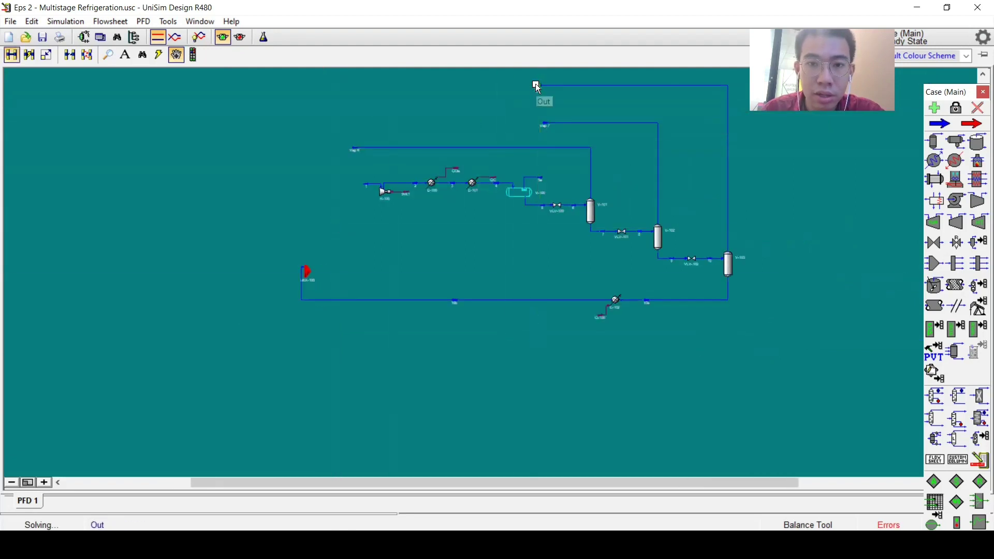
right_click(302, 283)
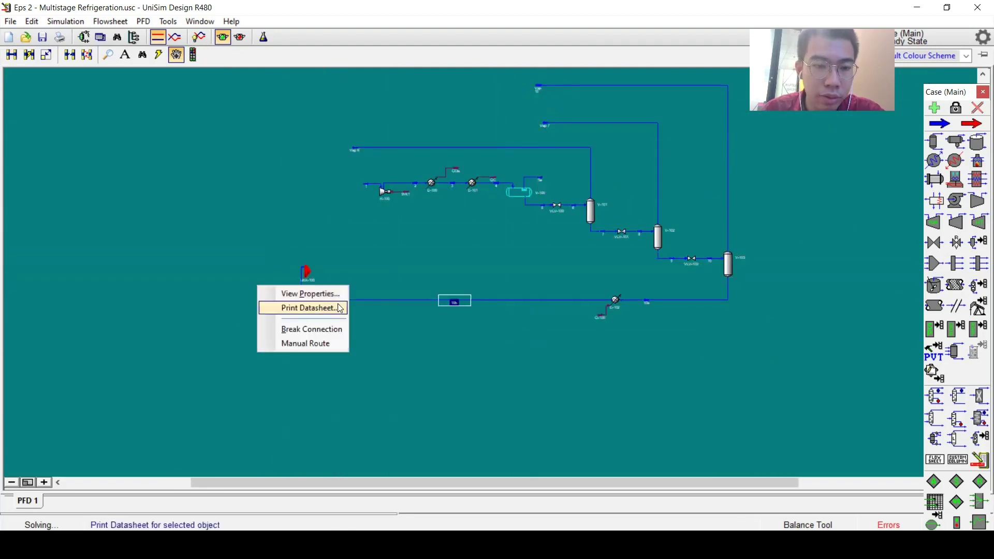
click(304, 328)
key(ctrl)
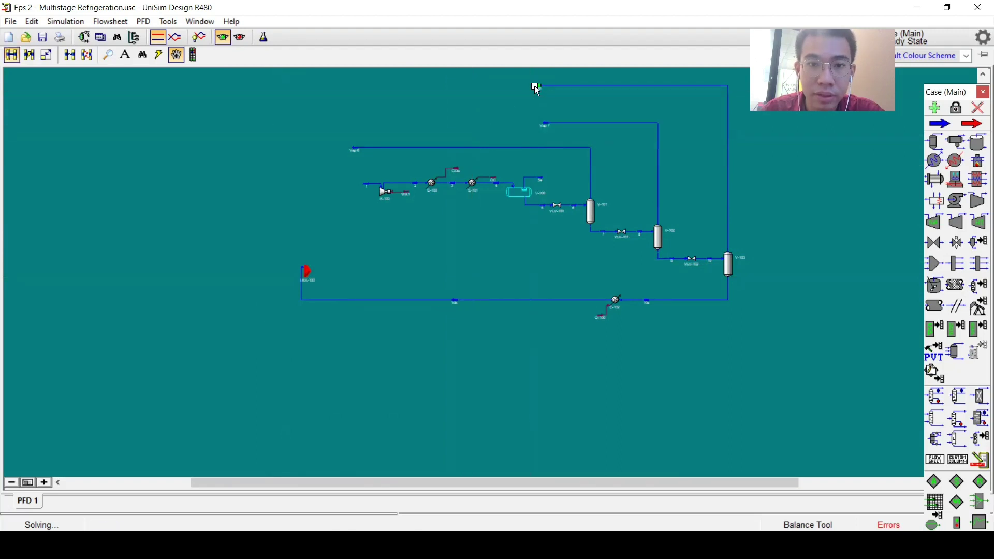
drag(303, 274, 303, 275)
- Mirror mixer MIX-100 about X so its two inlet lines do not cross
click(309, 280)
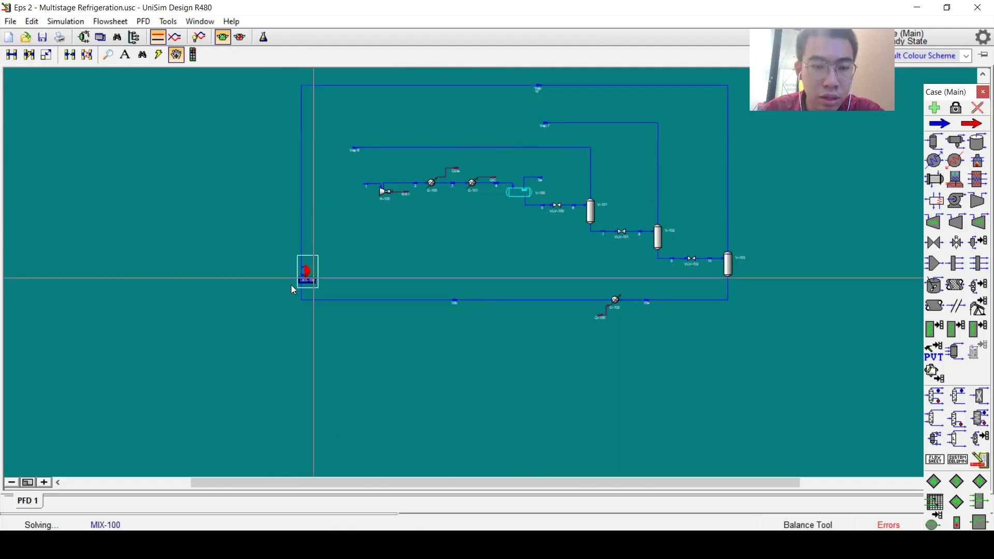
right_click(310, 280)
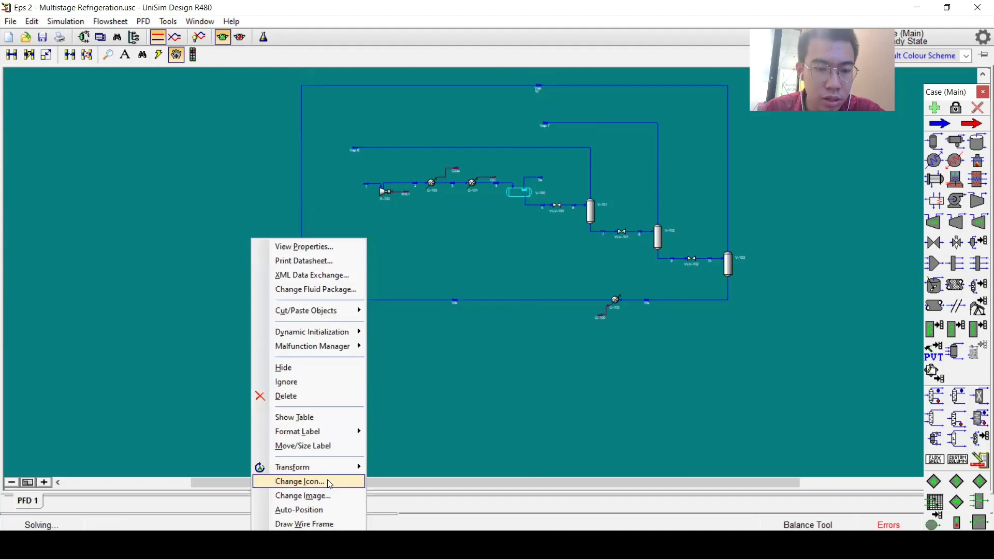
mouse_move(328, 468)
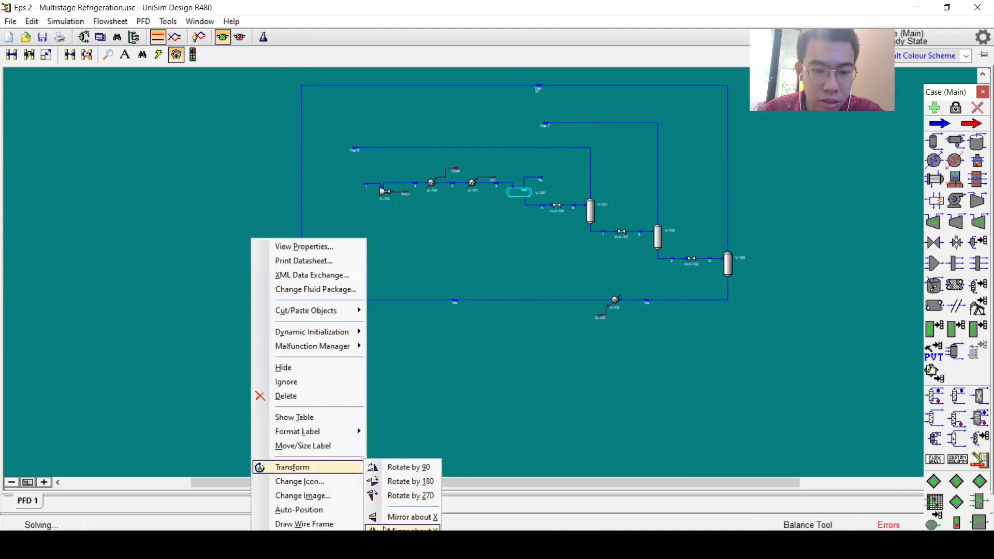
click(385, 517)
- Draw an outlet material stream from mixer MIX-100, extending a short distance to its right
scroll(294, 270, up, 2)
mouse_move(243, 176)
mouse_down()
mouse_move(262, 203)
mouse_move(259, 233)
mouse_move(317, 292)
mouse_up()
scroll(318, 292, up, 1)
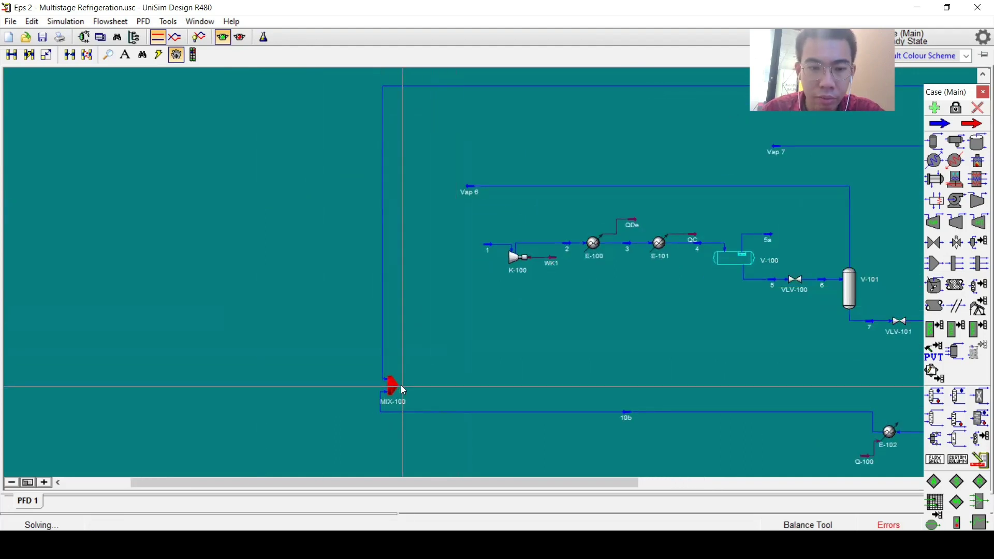
drag(400, 386, 426, 385)
click(421, 388)
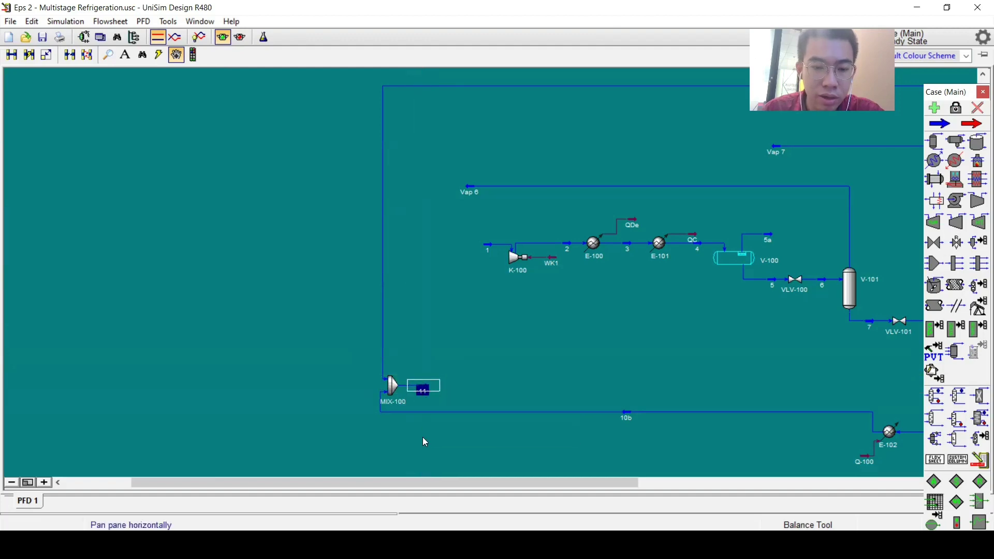
- Rename MIX-100's outlet stream as 10c per the PDF flowsheet, and move the mixer and stream up and to the left
key(alt+Tab)
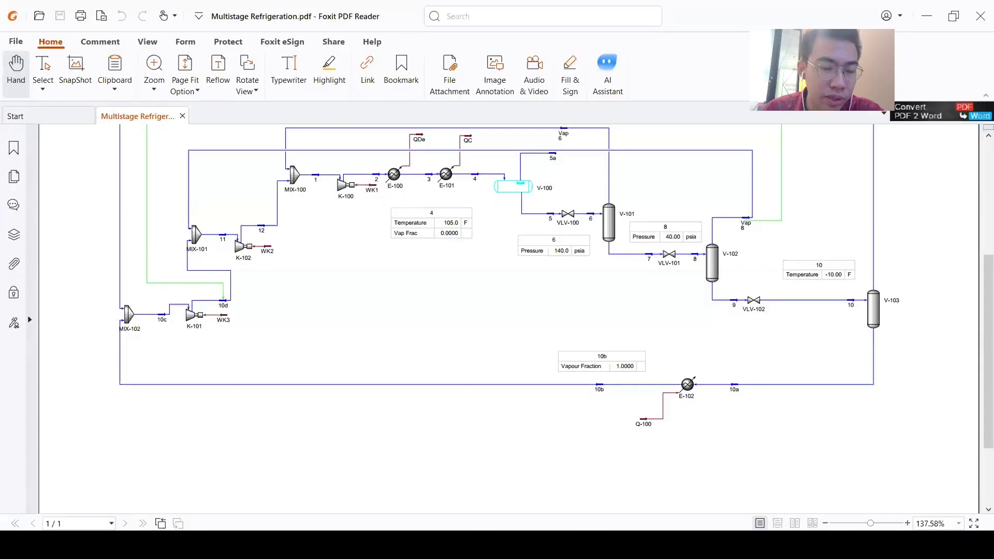
key(alt+Tab)
double_click(421, 391)
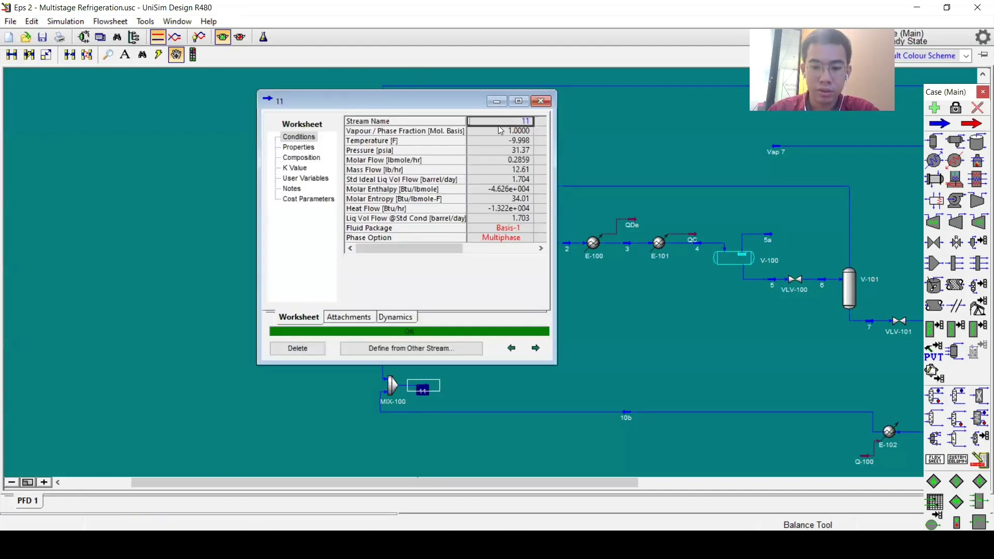
key(Return)
click(541, 101)
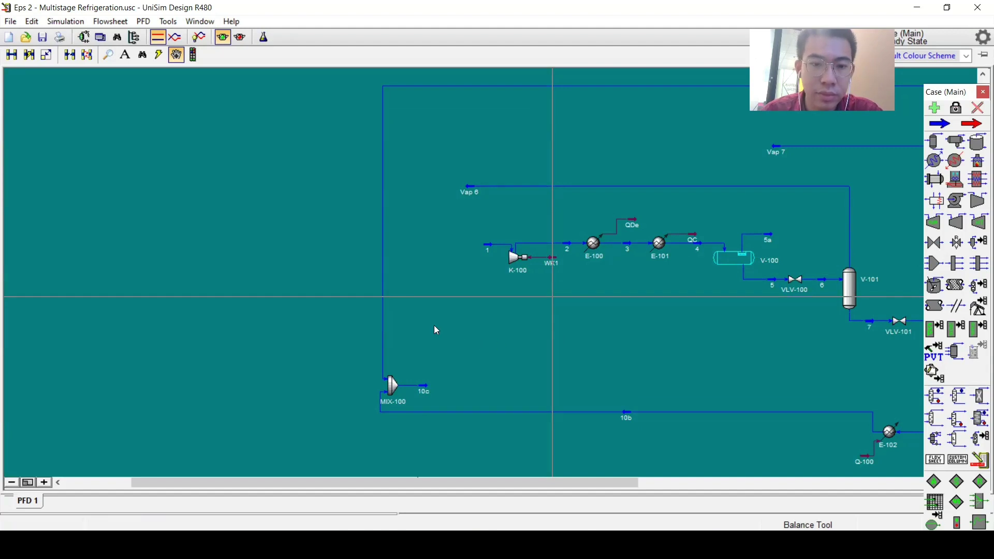
drag(401, 404, 307, 329)
drag(423, 392, 331, 310)
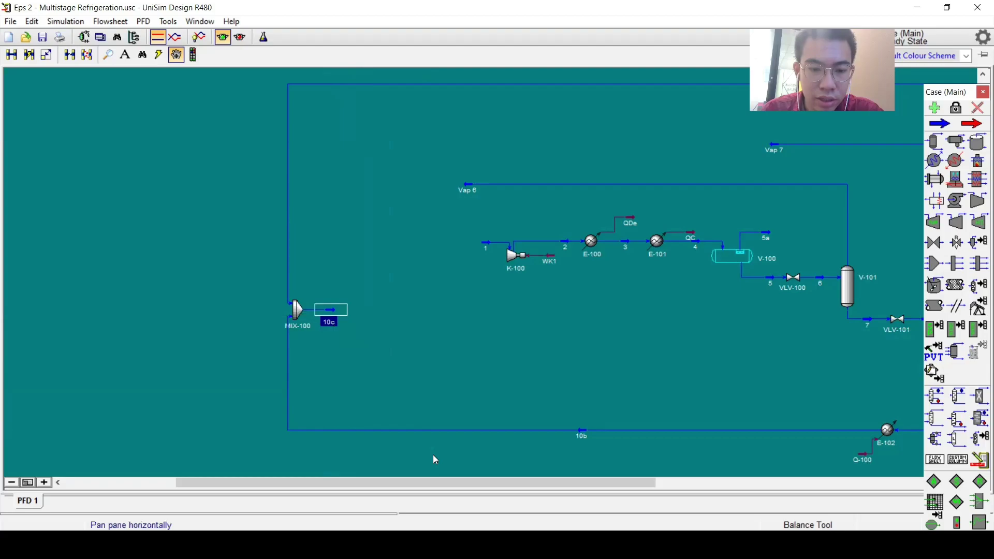
- Check the PDF flowsheet, place a compressor to the right of stream 10c, and connect 10c to its inlet
key(alt+Tab)
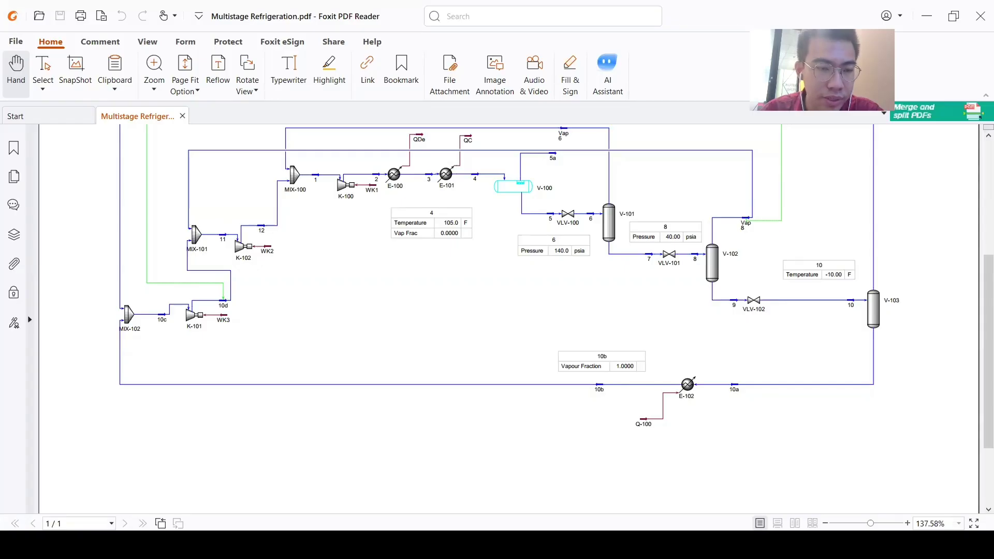
key(alt+Tab)
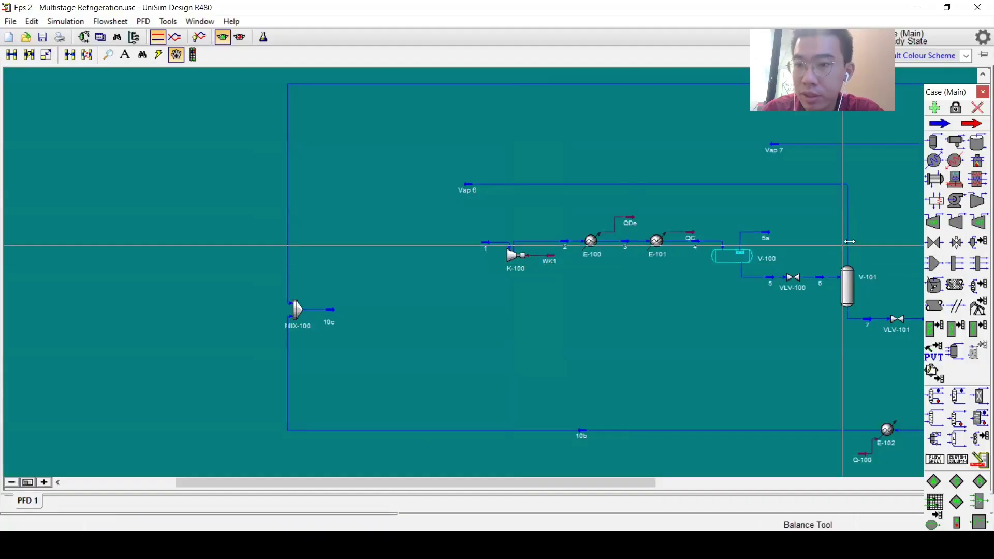
click(977, 201)
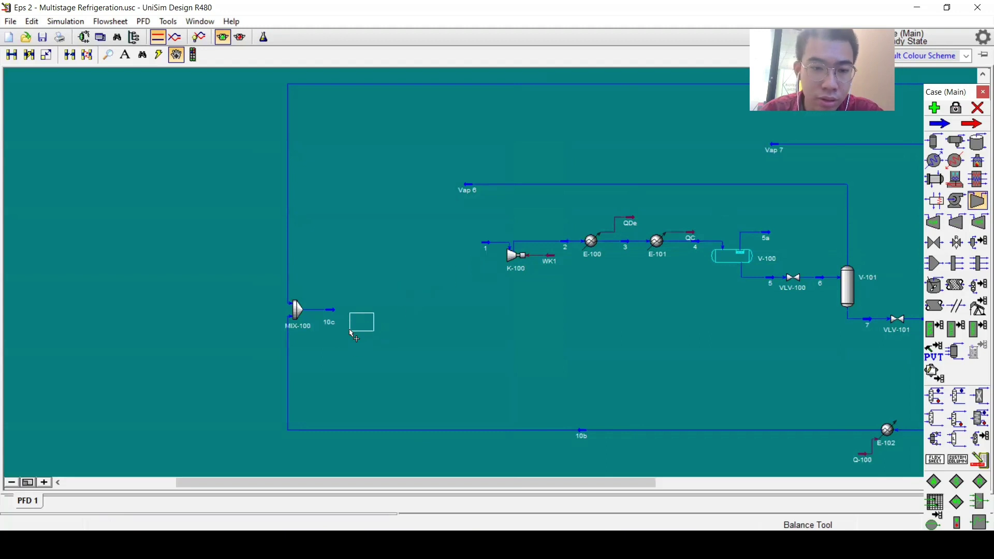
click(352, 331)
drag(335, 311, 354, 318)
- Assign energy stream WK3 and outlet stream 10d to compressor K-101, following the PDF flowsheet
double_click(354, 324)
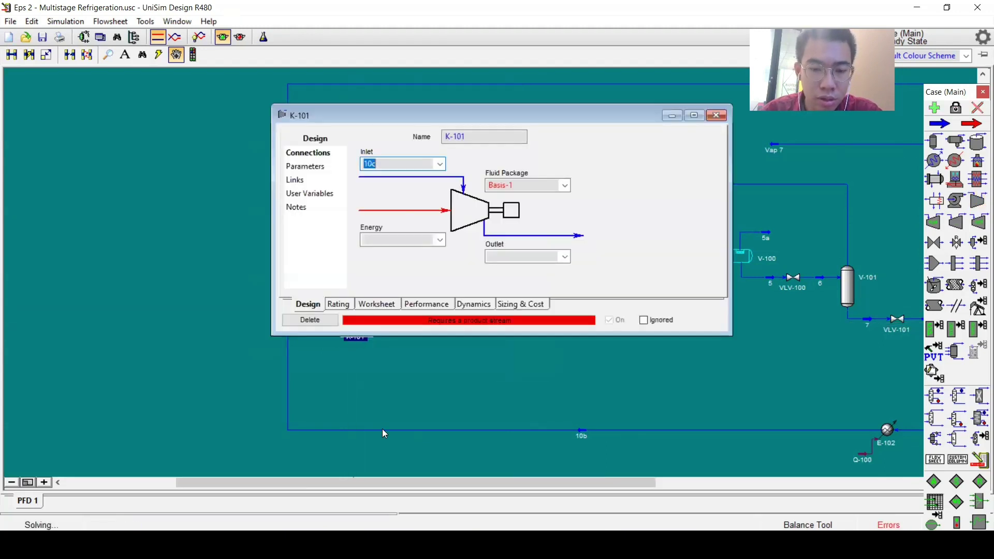
key(alt+Tab)
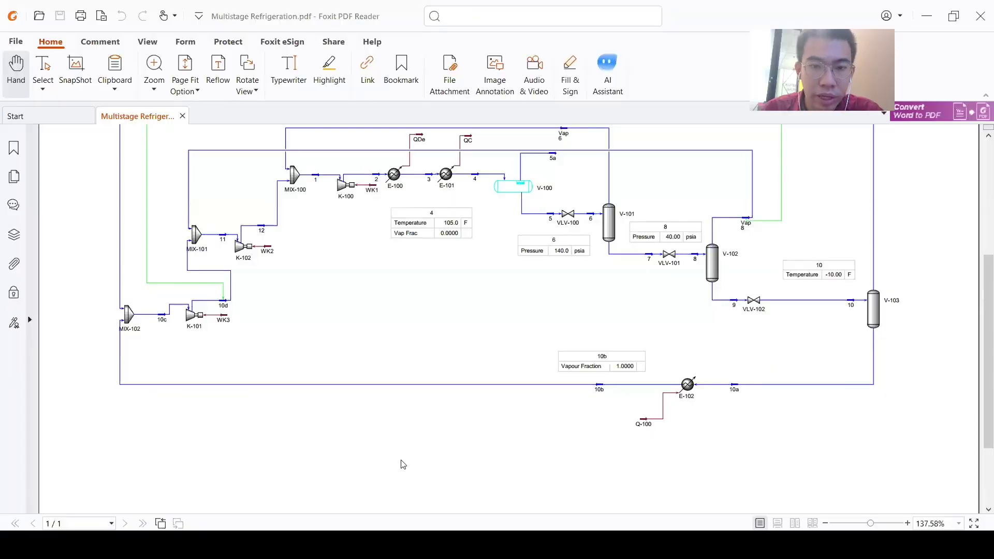
key(alt+Tab)
click(414, 239)
text(WK3)
key(Return)
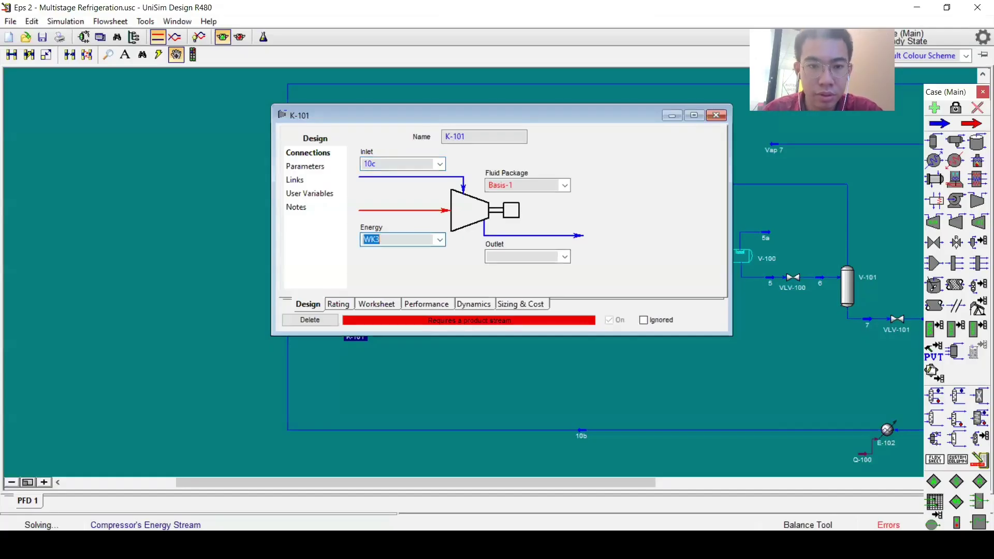
key(alt+Tab)
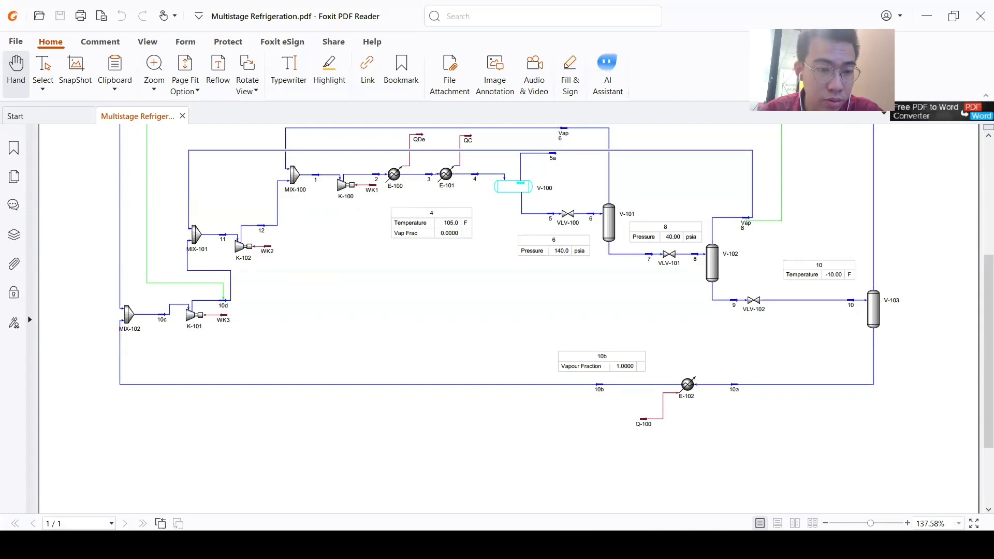
key(alt+Tab)
text(10d)
key(Return)
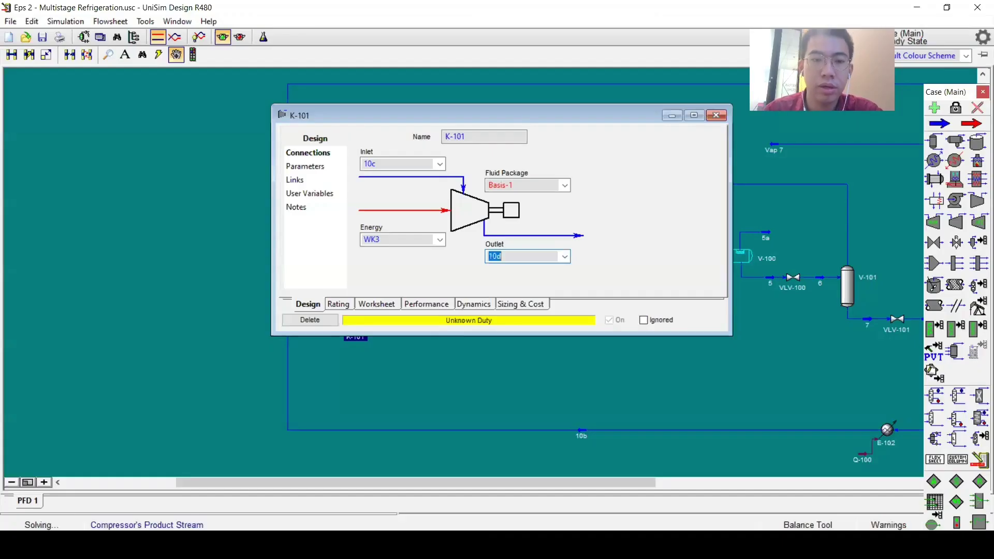
click(723, 116)
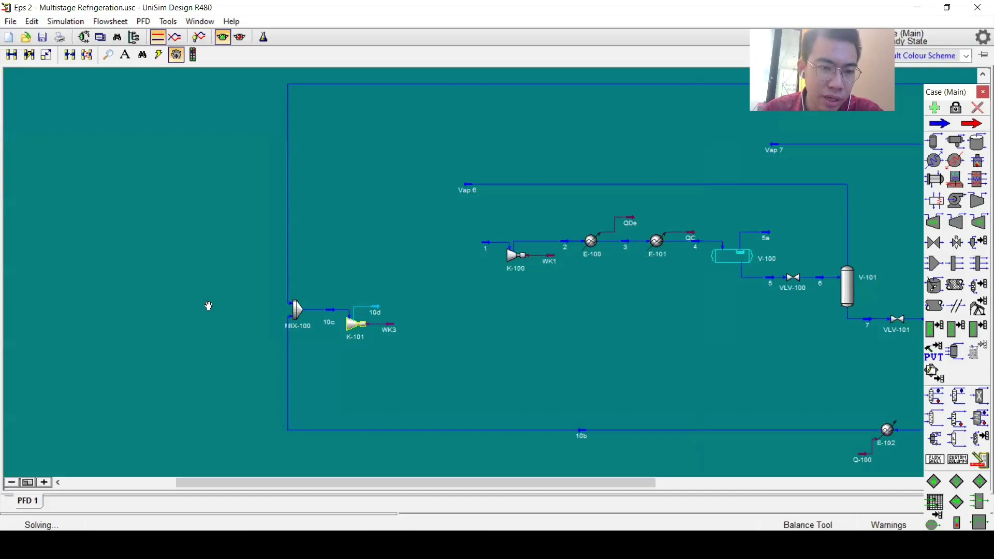
- Check the next mixer in the PDF flowsheet, place it above and right of compressor K-101, and adjust the positions of both units
key(alt+Tab)
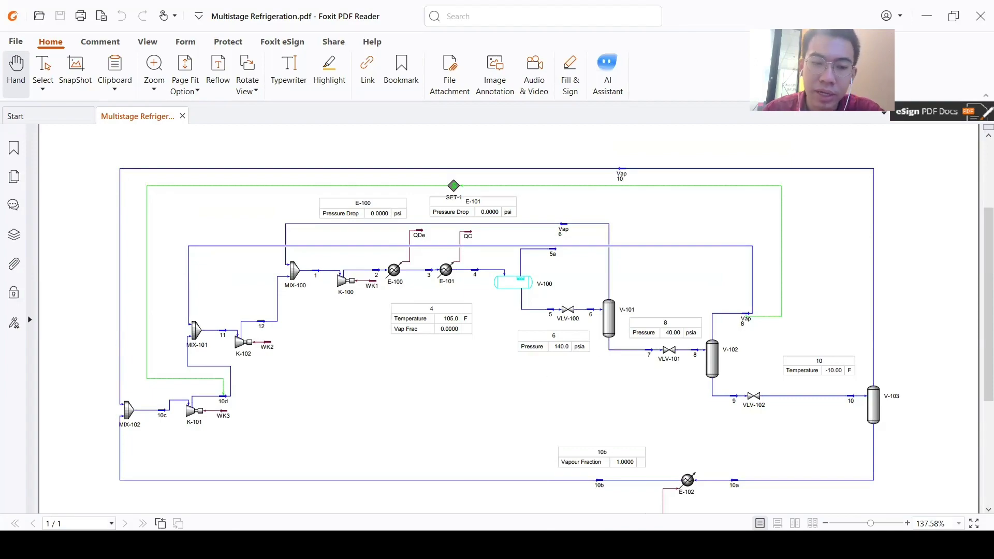
key(alt+Tab)
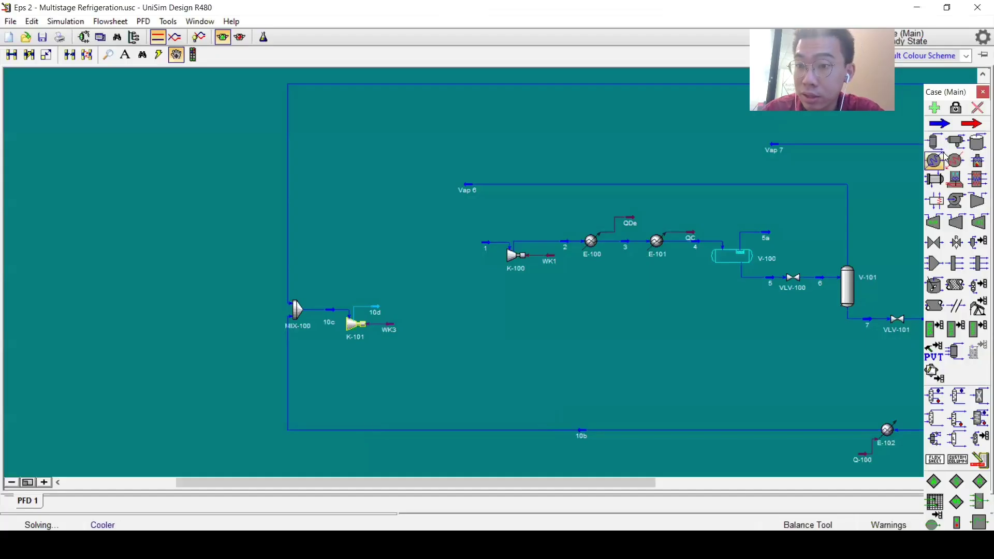
click(934, 263)
click(387, 282)
drag(356, 326, 348, 328)
drag(398, 267, 394, 280)
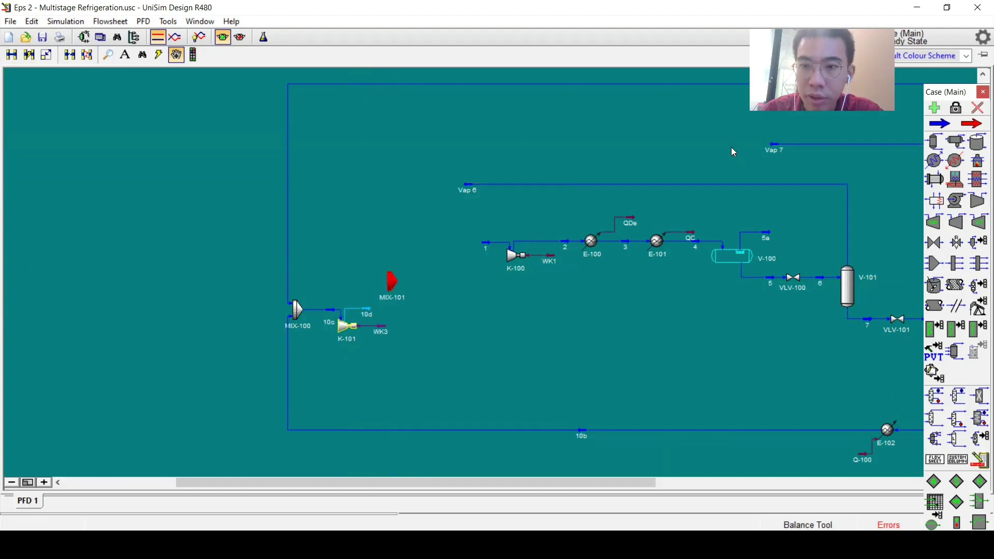
- Rename separator V-102's vapour stream from Vap 7 to Vap 8 to match the PDF flowsheet
scroll(731, 149, down, 1)
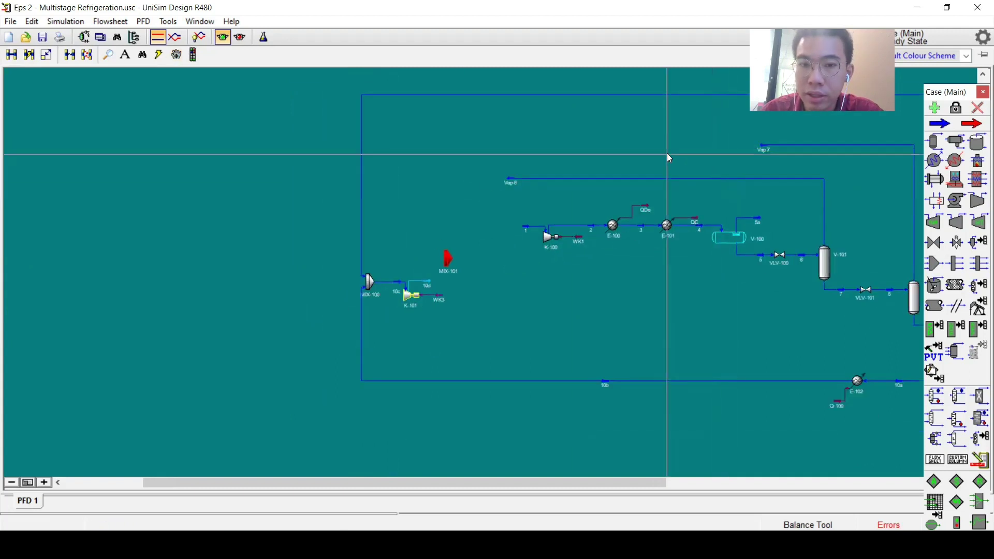
drag(648, 152, 495, 186)
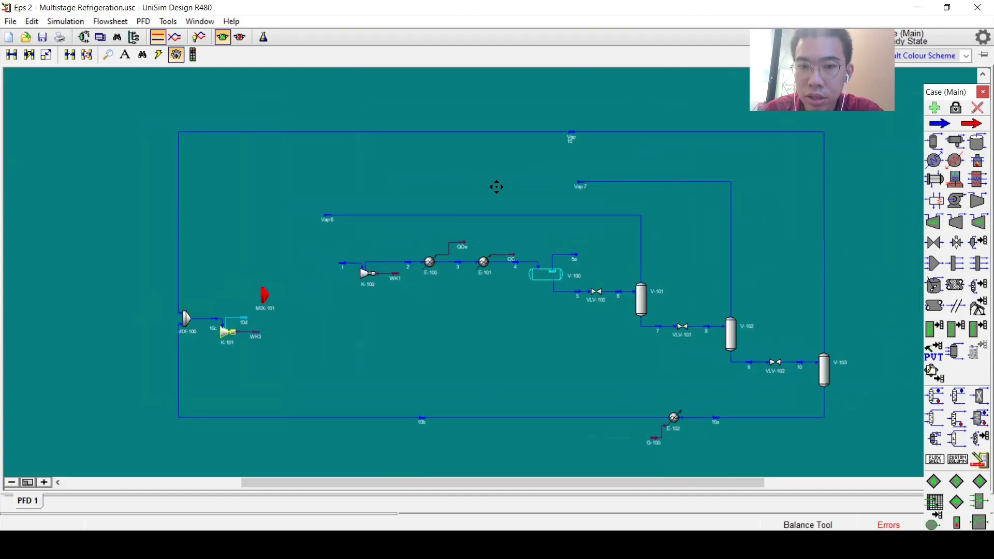
key(alt+Tab)
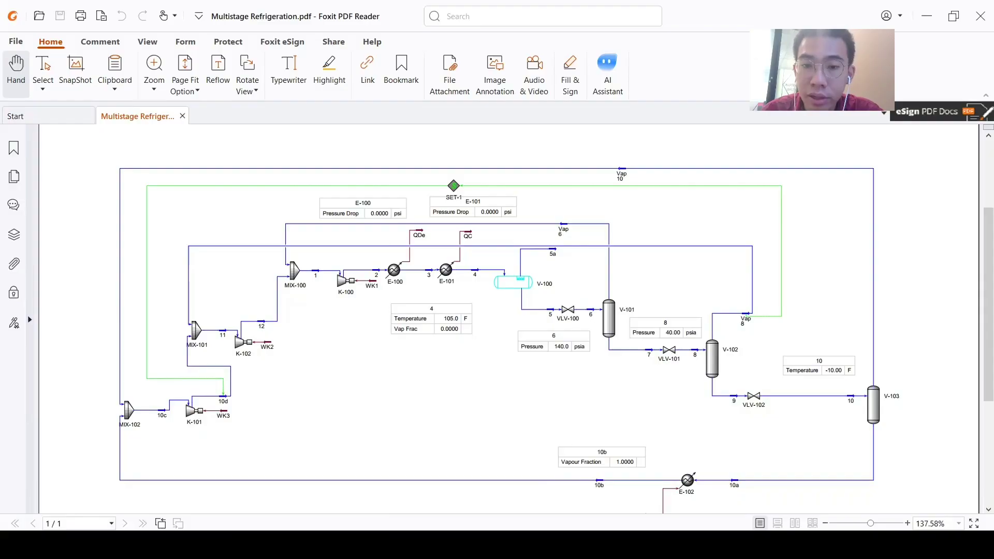
key(alt+Tab)
double_click(583, 184)
click(536, 149)
text(Vap 8)
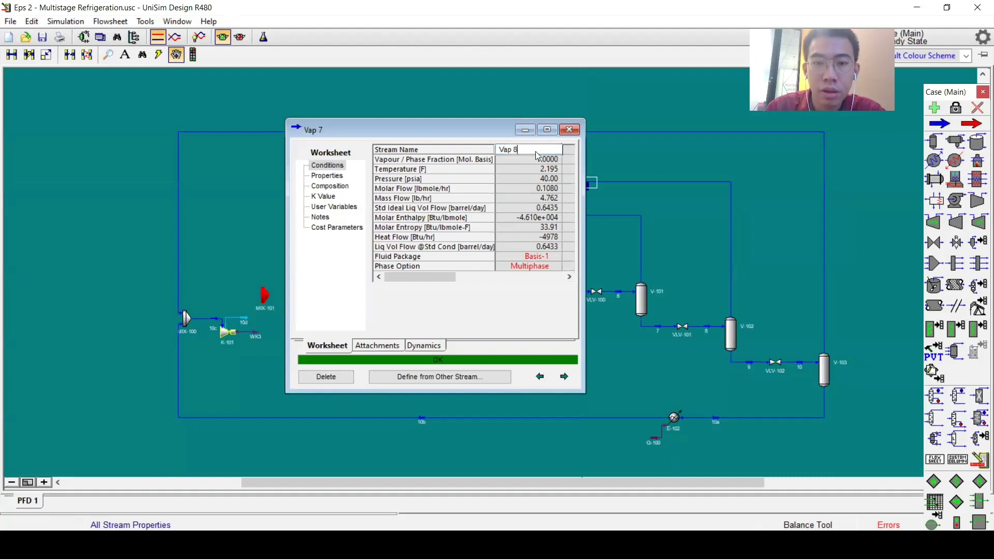
key(Return)
click(568, 129)
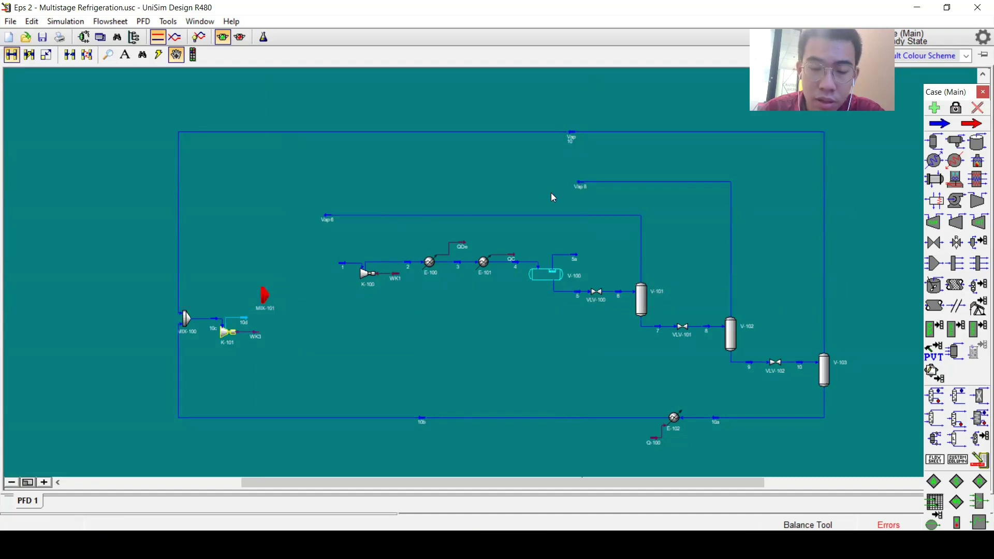
- Connect streams Vap 8 and 10d to the inlet of mixer MIX-101 and set its outlet stream to 11
scroll(285, 262, up, 1)
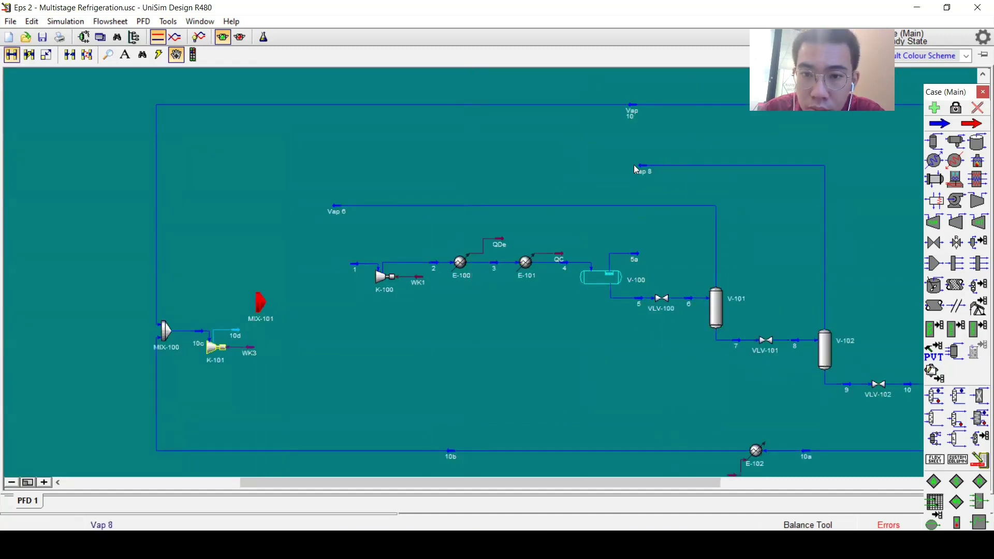
drag(638, 164, 254, 311)
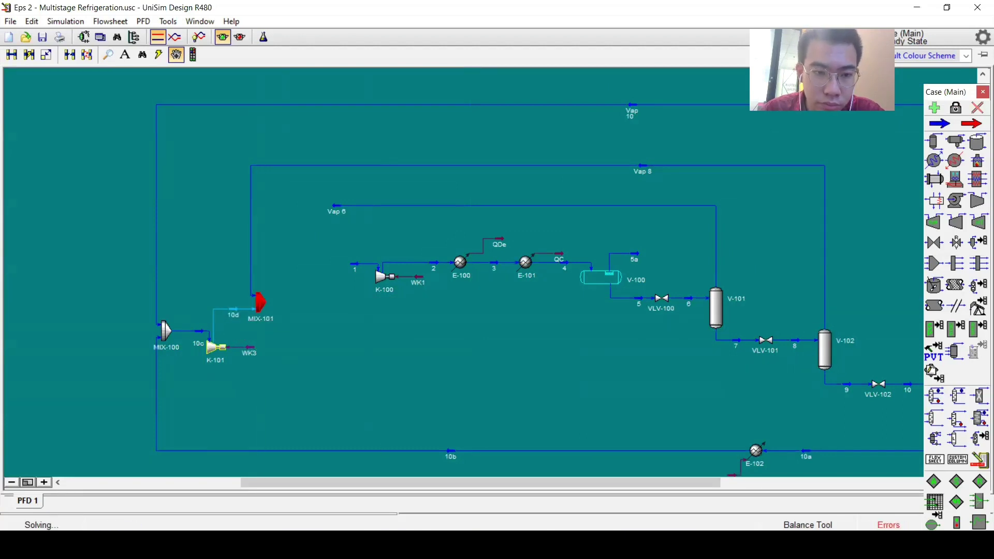
key(alt+Tab)
key(alt+Tab)
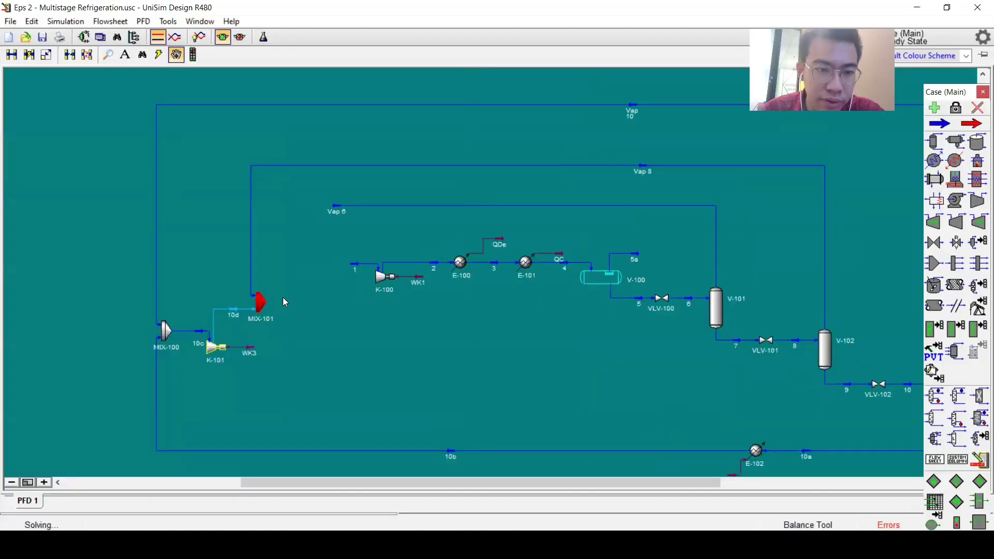
double_click(260, 302)
click(569, 253)
text(11)
key(Return)
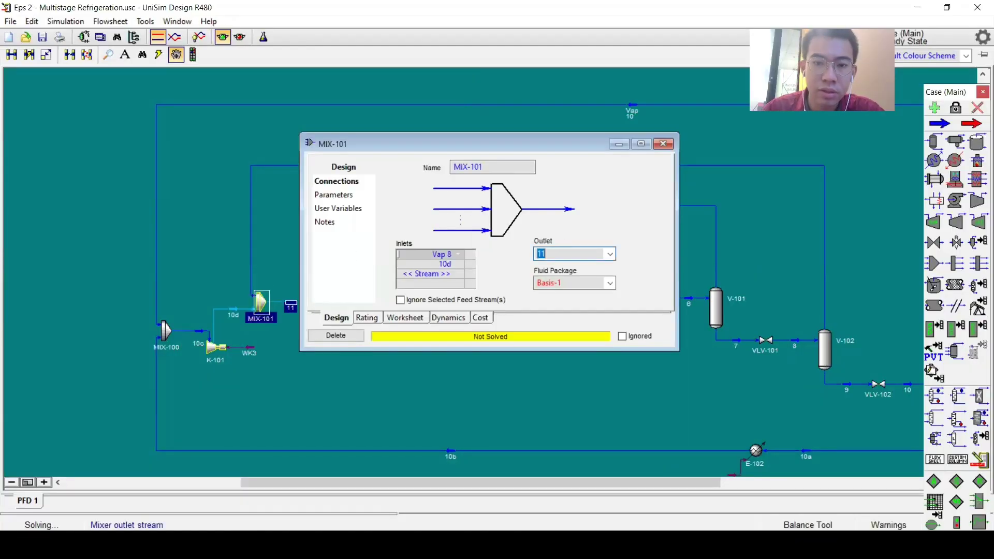
click(670, 144)
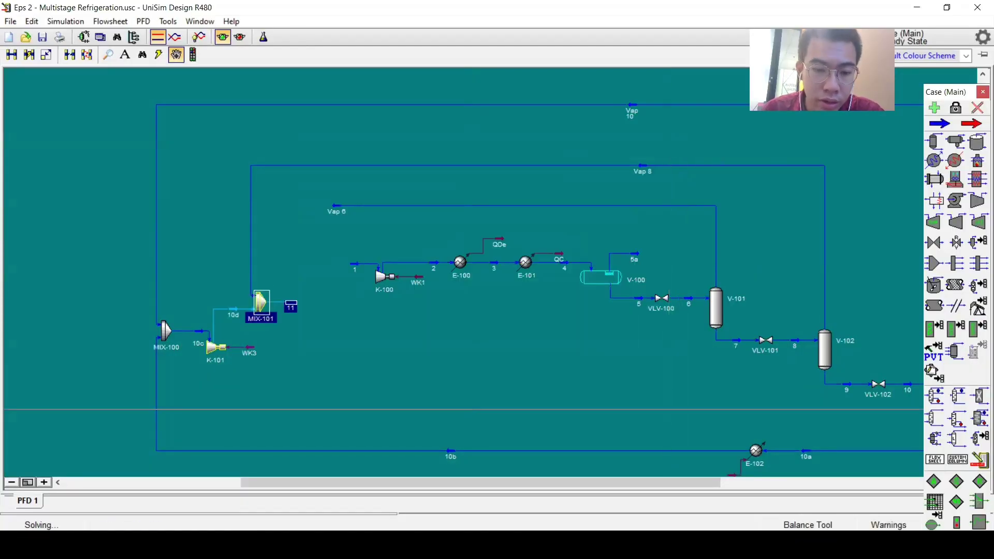
- Compare the layout with the PDF flowsheet and shift MIX-100, K-101, MIX-101 and their attached streams left to make room before compressor K-100
key(alt+Tab)
click(393, 544)
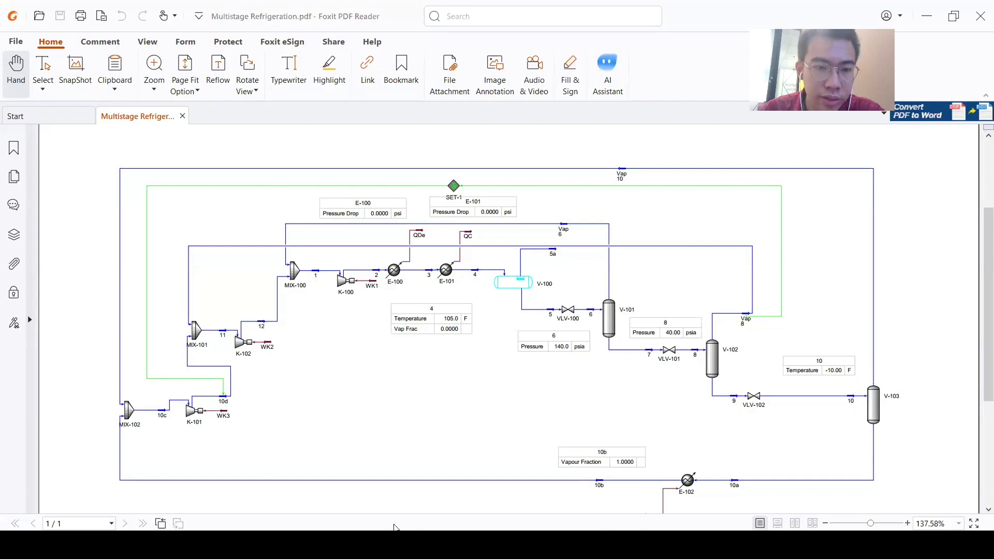
key(alt+Tab)
drag(187, 213, 443, 318)
key(Left)
key(Left)
key(Left)
key(Left)
key(Left)
key(Left)
key(Left)
key(Left)
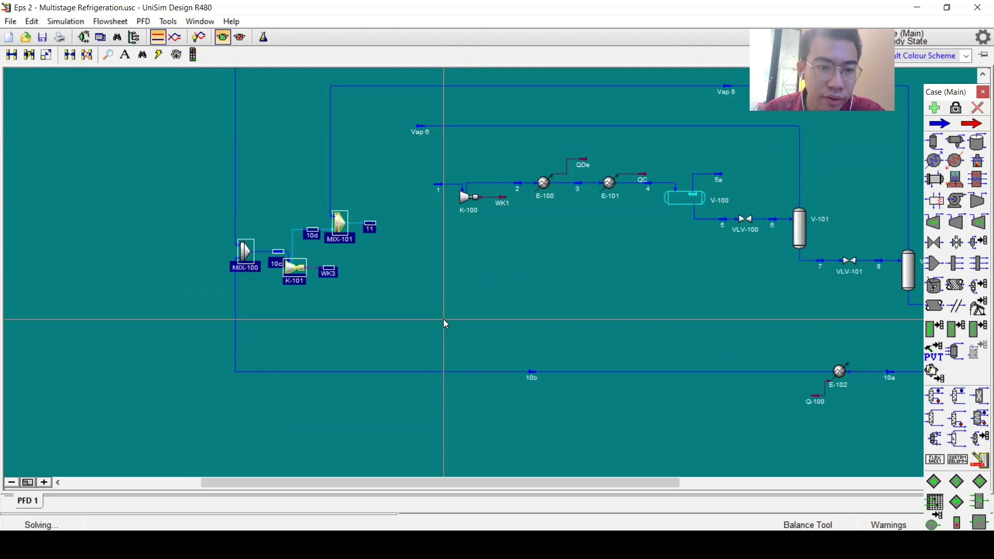
key(Left)
key(Left)
key(Left)
key(Left)
key(Left)
key(Left)
key(Left)
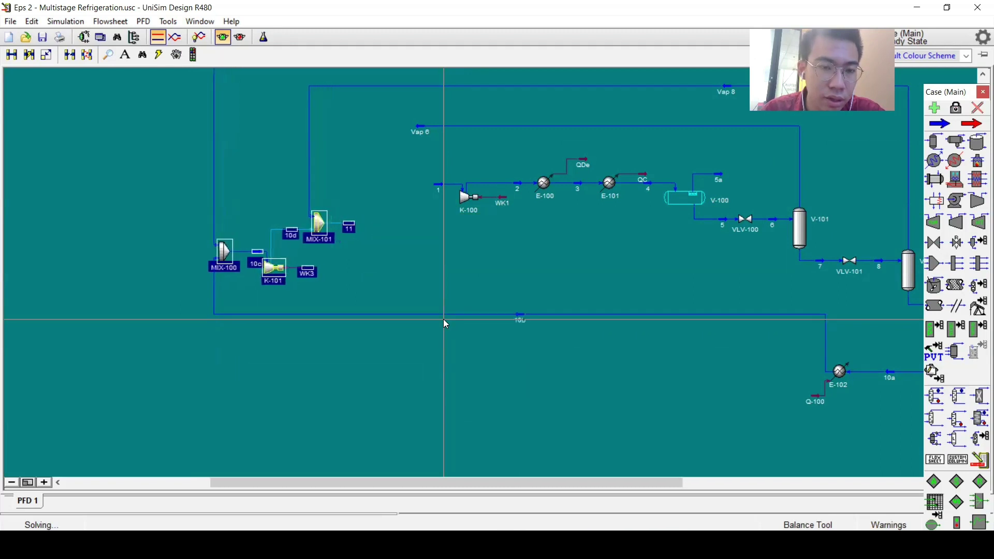
key(Left)
key(Left)
key(Left)
key(Left)
key(Left)
key(Left)
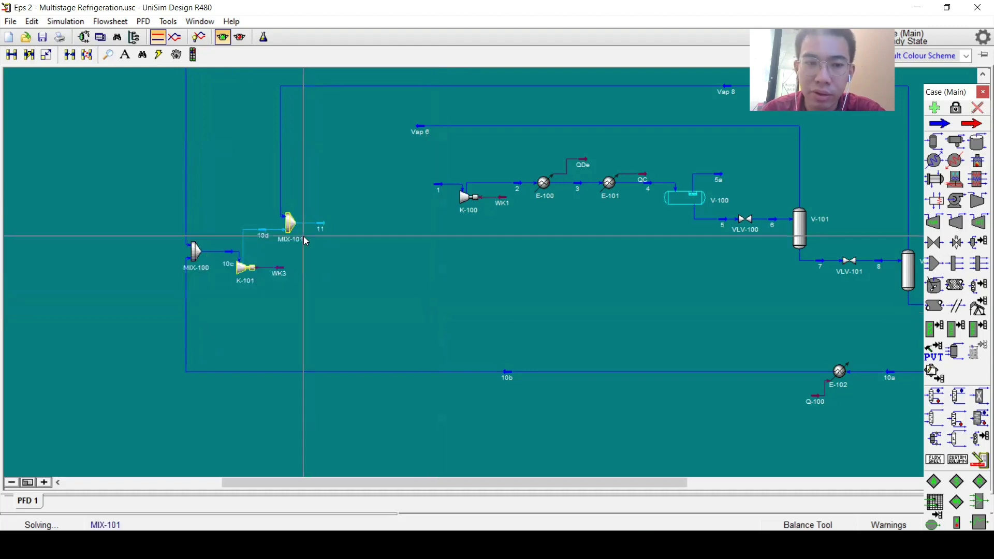
- Set mixer MIX-101's automatic pressure assignment to Equalize All and close its properties
double_click(290, 222)
click(343, 211)
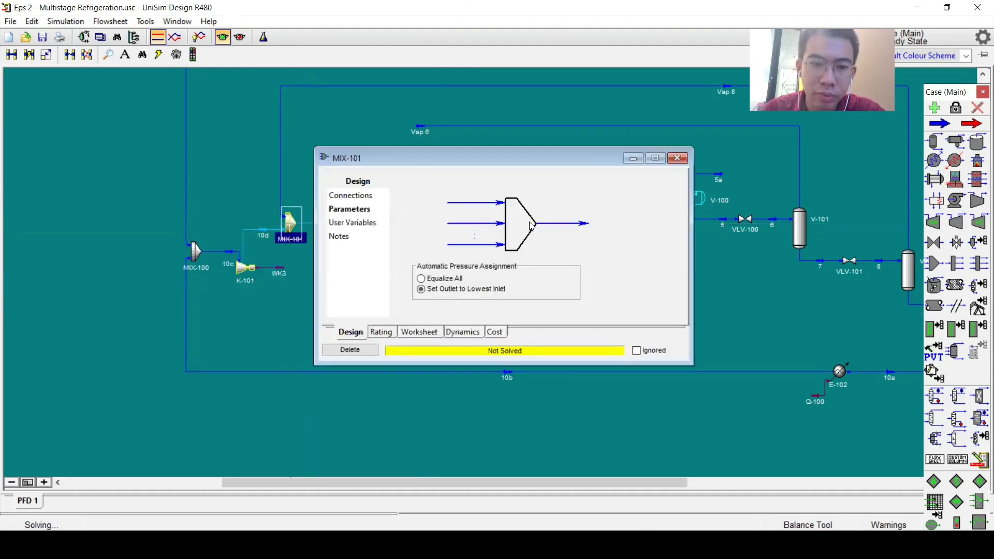
click(452, 278)
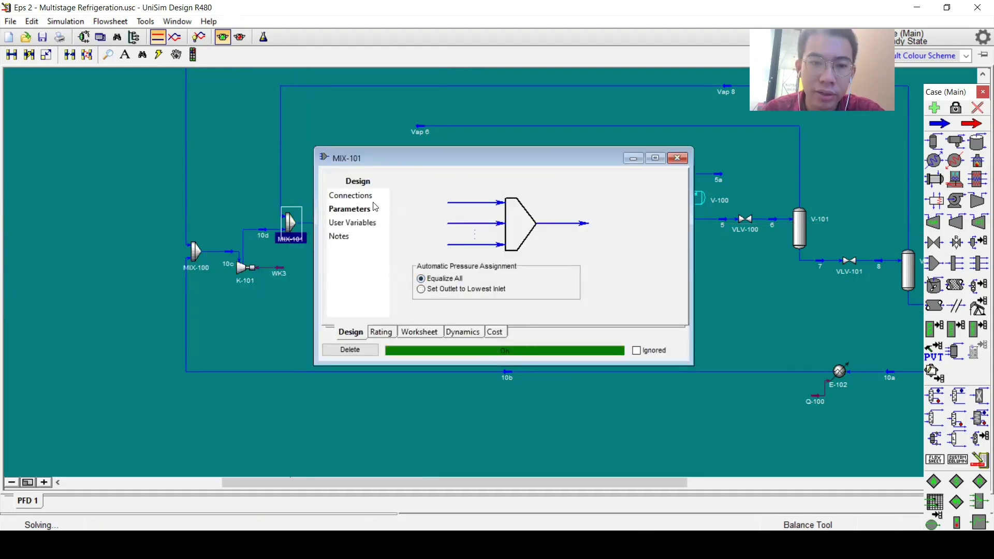
click(677, 158)
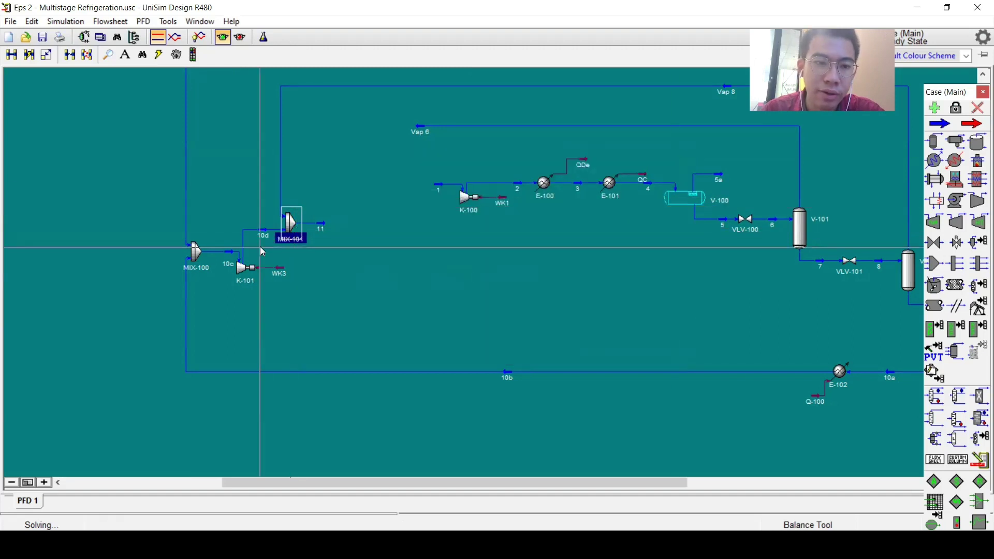
click(533, 313)
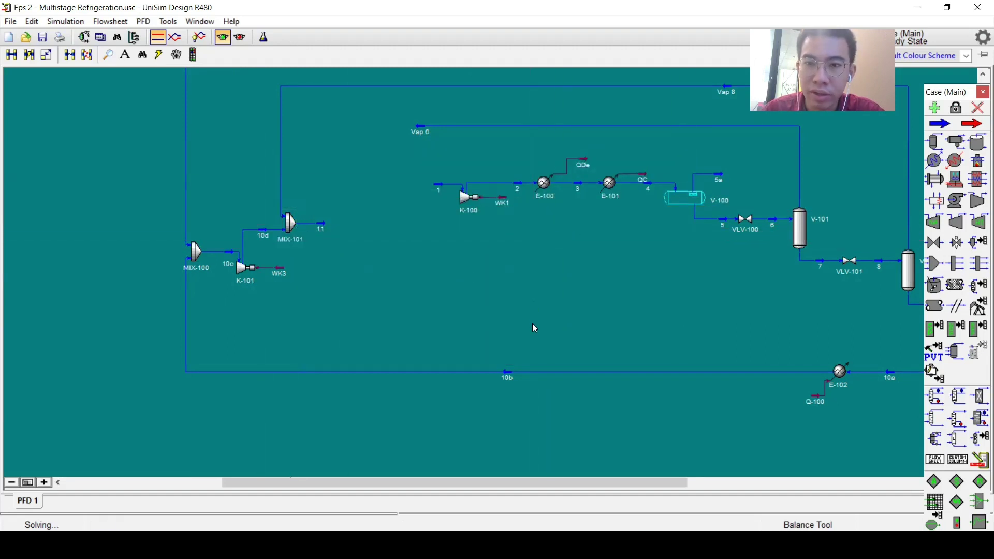
- Place a new compressor just after mixer MIX-101 and connect stream 11 to its inlet
middle_click(473, 291)
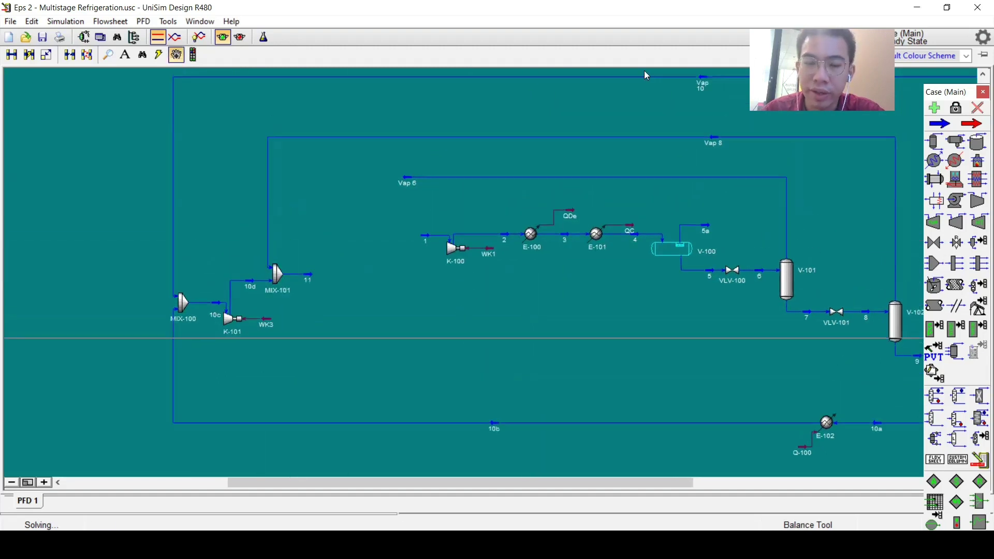
click(977, 201)
click(322, 296)
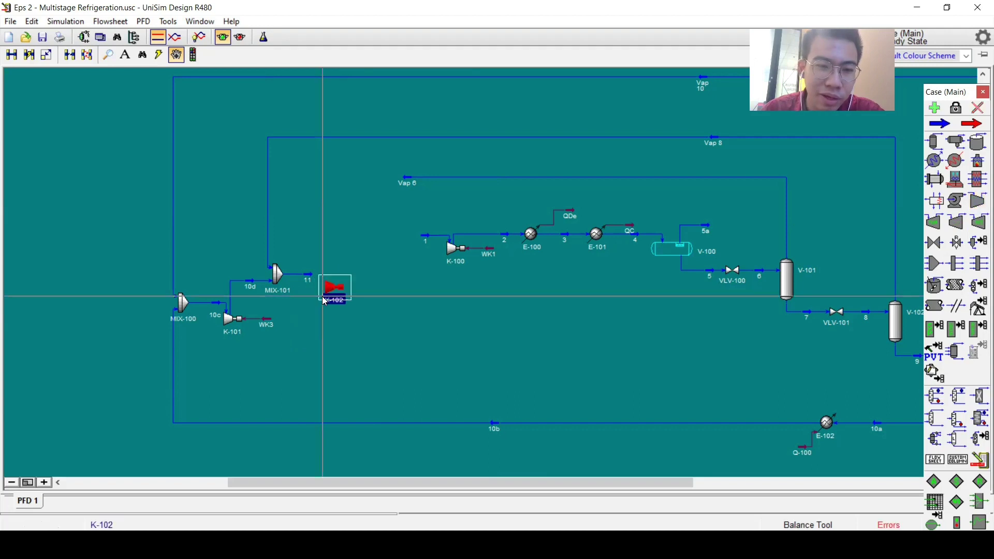
drag(317, 278, 326, 290)
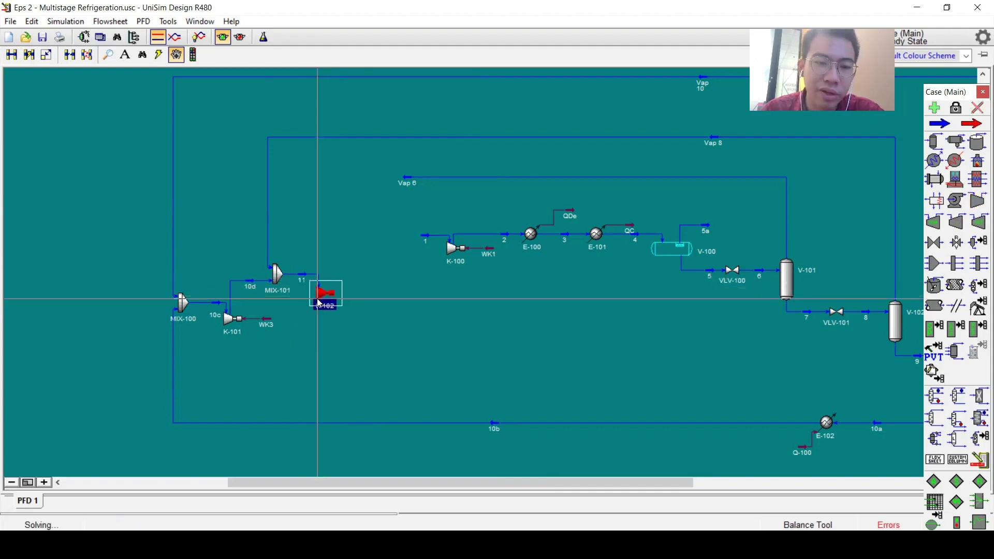
- Open compressor K-102's connections and switch to the PDF flowsheet in Foxit PDF Reader to check its outlet and energy stream names
double_click(326, 291)
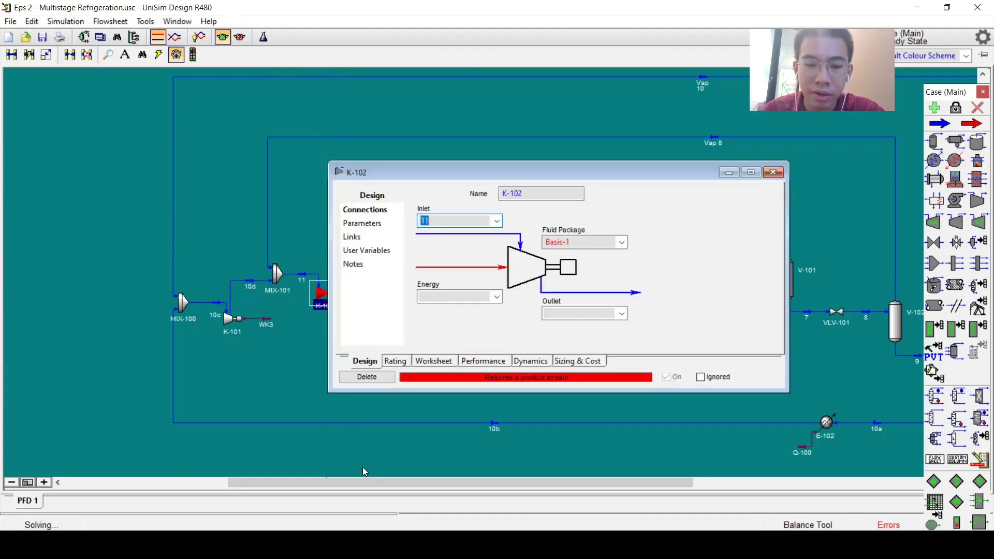
click(358, 544)
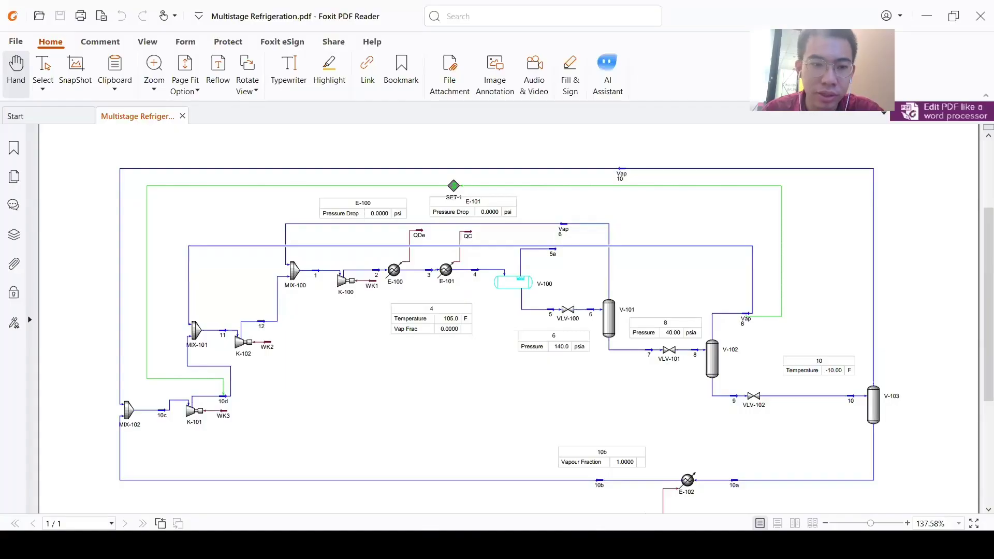
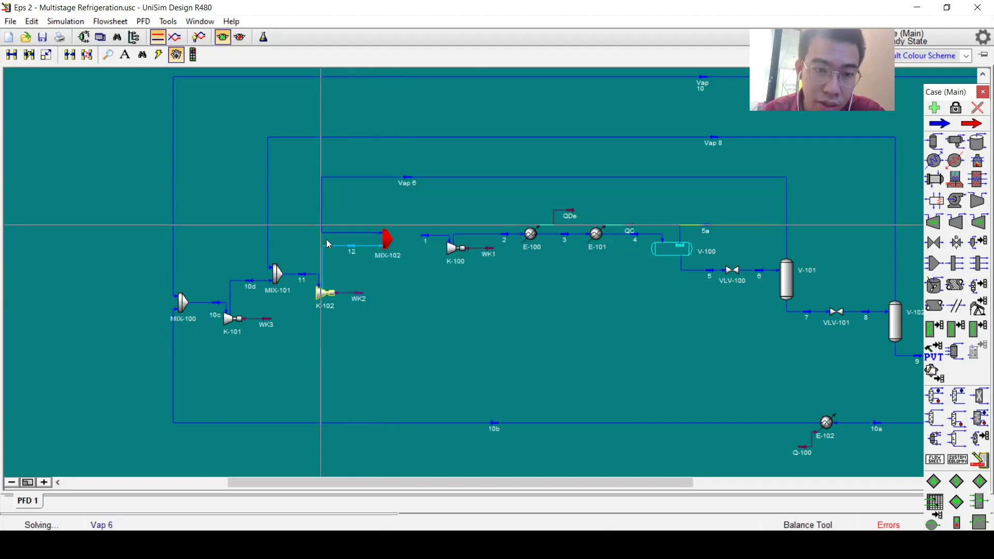
- Check the properties of mixer MIX-102 and stream 1
double_click(388, 240)
click(702, 188)
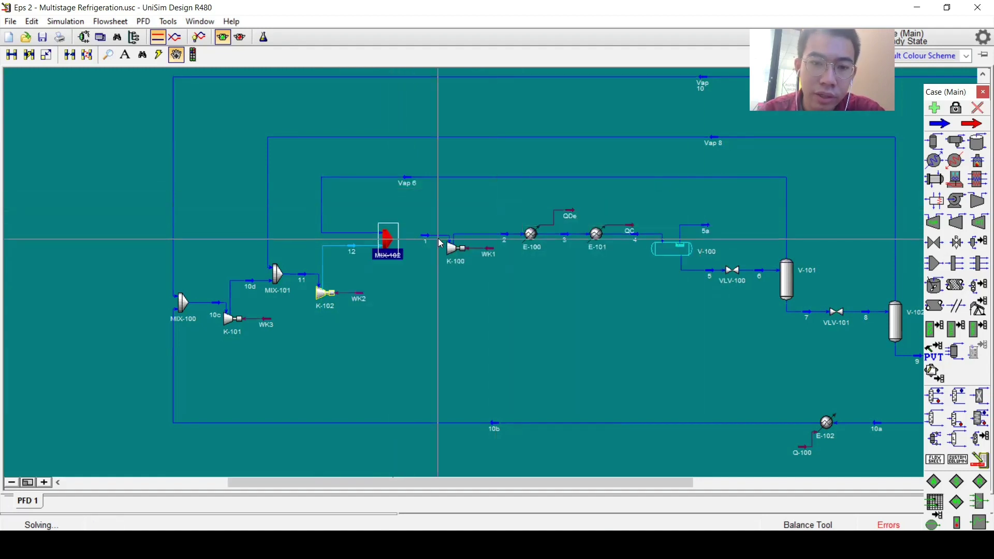
scroll(422, 235, up, 1)
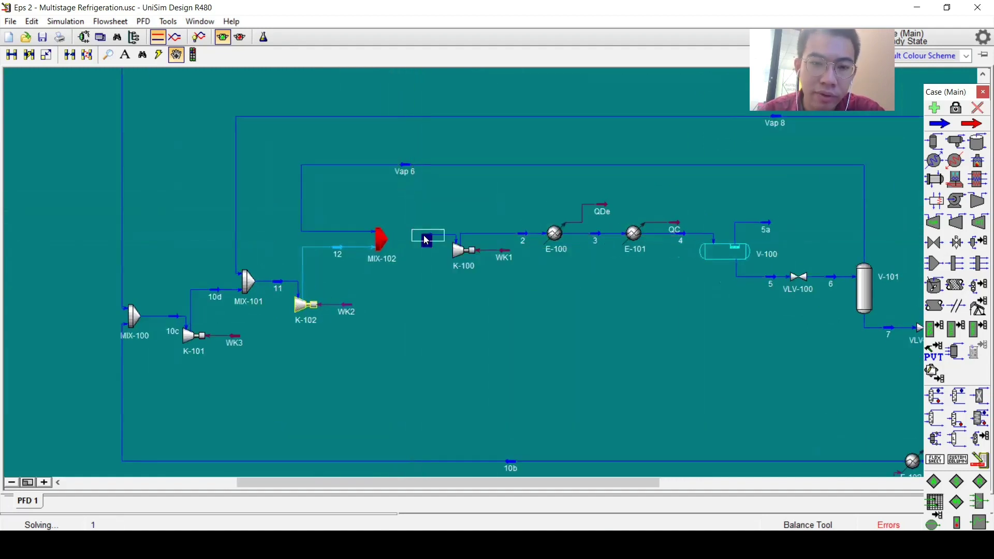
double_click(426, 239)
click(640, 200)
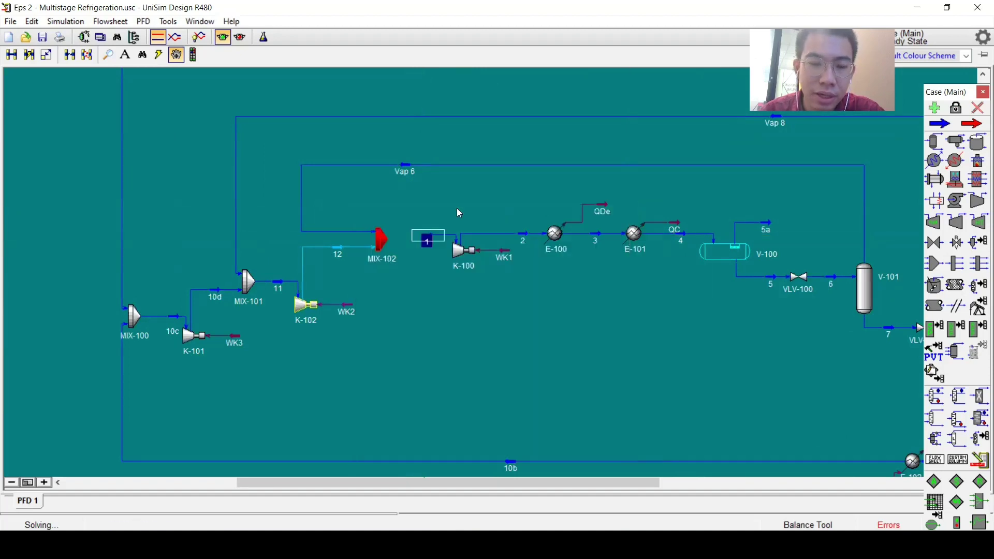
- Check stream Vap 6's conditions, connect mixer MIX-102's outlet to stream 1 and dismiss the consistency error
double_click(398, 172)
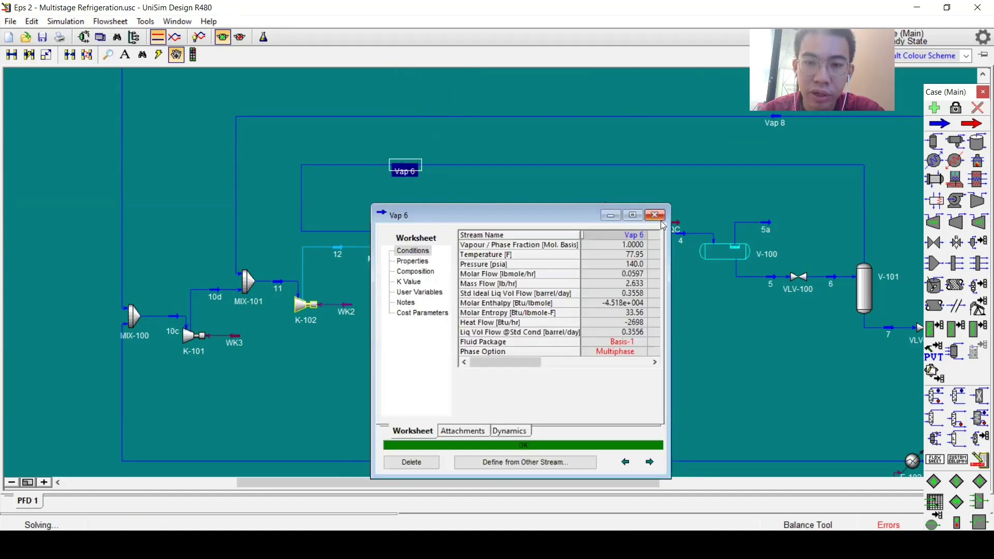
click(655, 215)
click(426, 238)
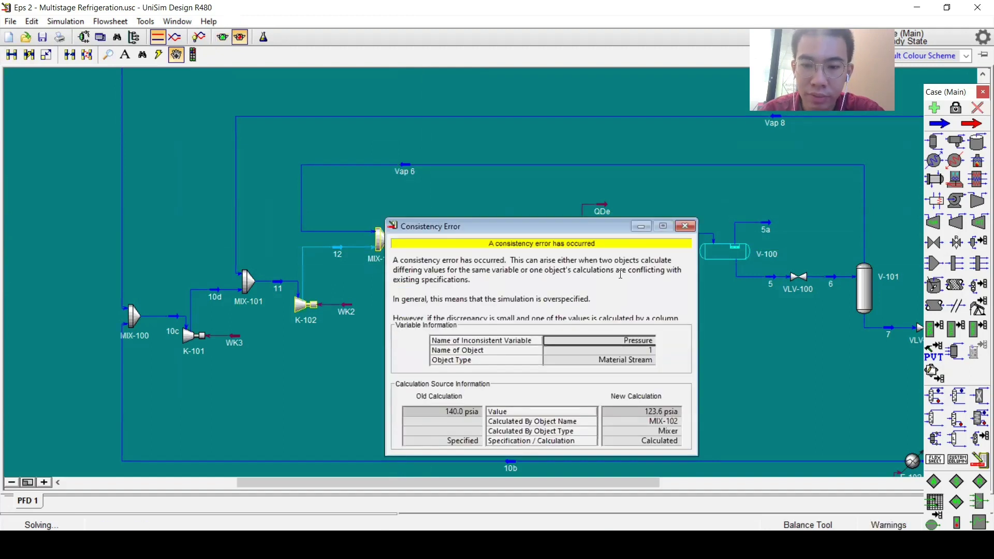
click(685, 225)
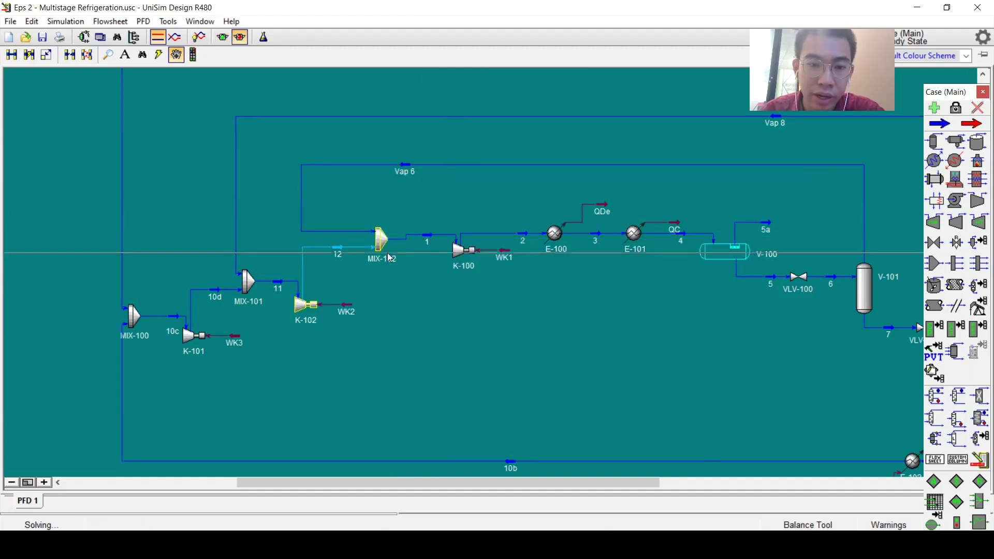
- Clear stream 1's specified pressure, reactivate the solver and close the stream's worksheet
double_click(423, 239)
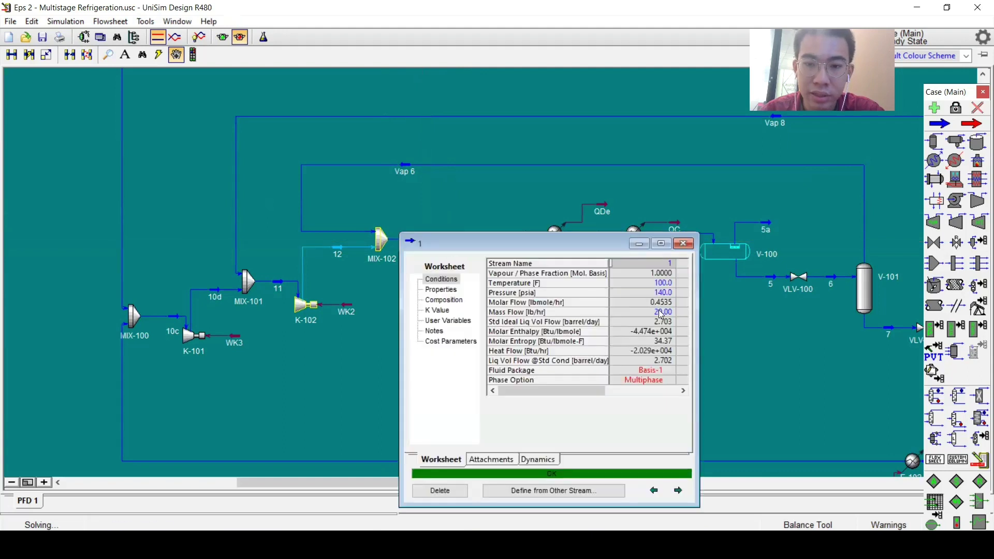
key(Down)
key(Down)
key(Down)
key(Delete)
click(223, 37)
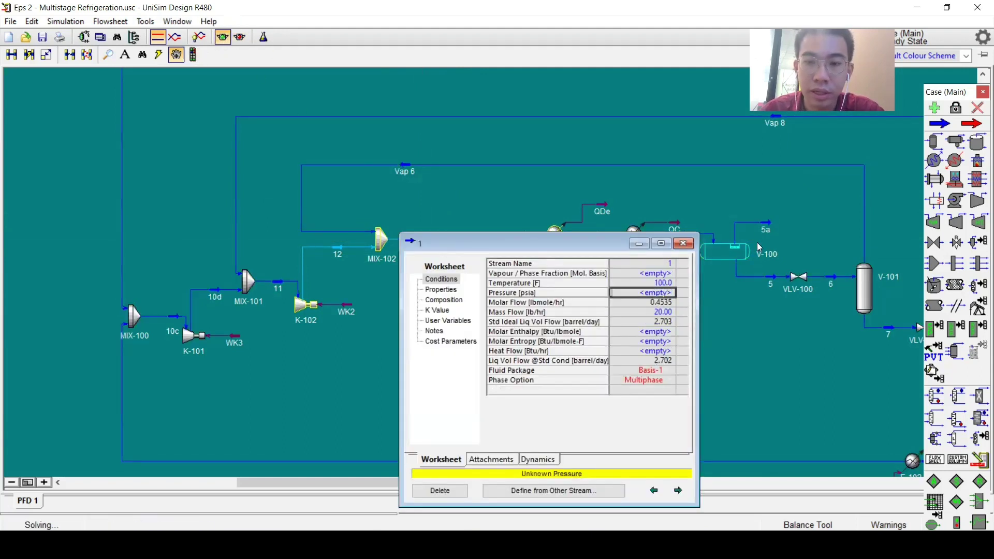
click(684, 243)
- Set stream 12's pressure to 140 psia and close its worksheet
double_click(337, 253)
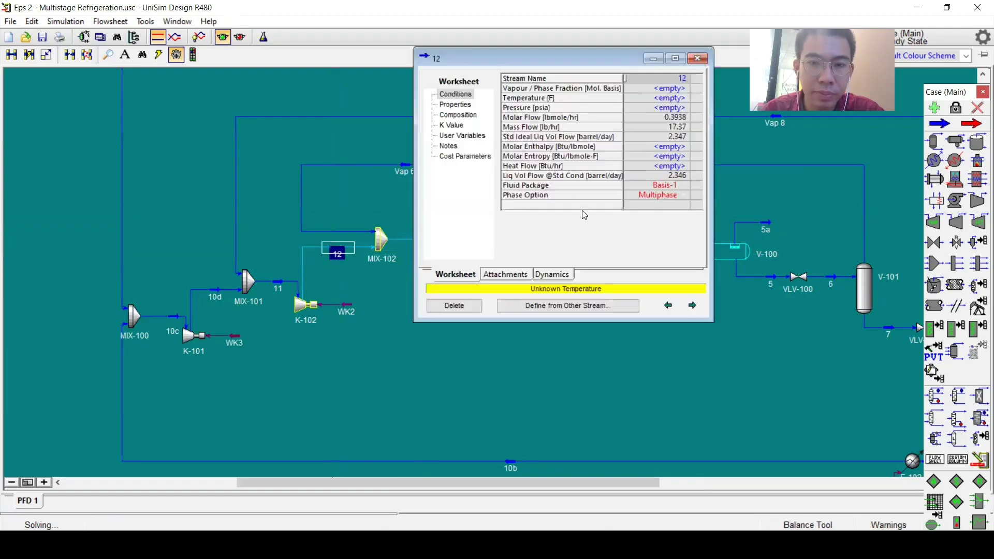
click(662, 108)
text(14)
key(Return)
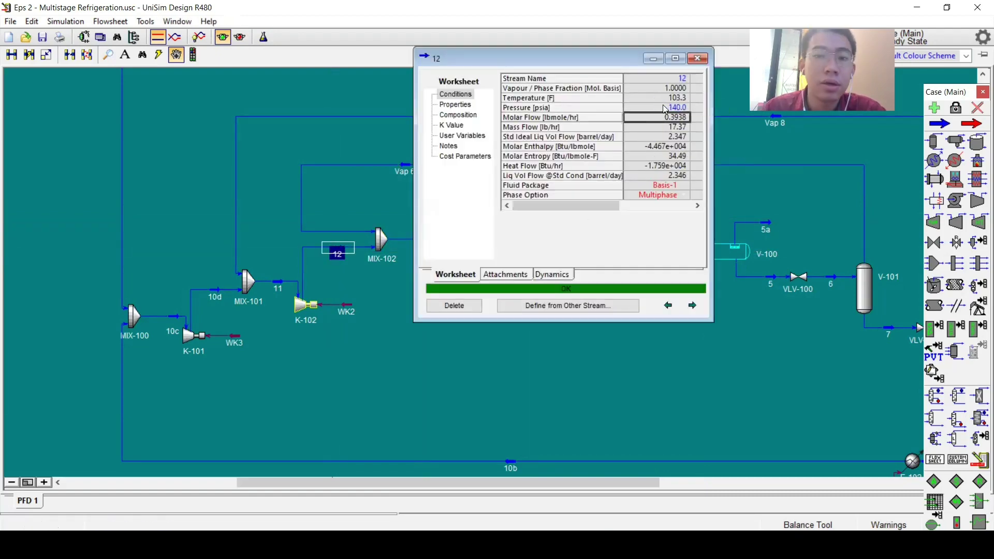
click(698, 57)
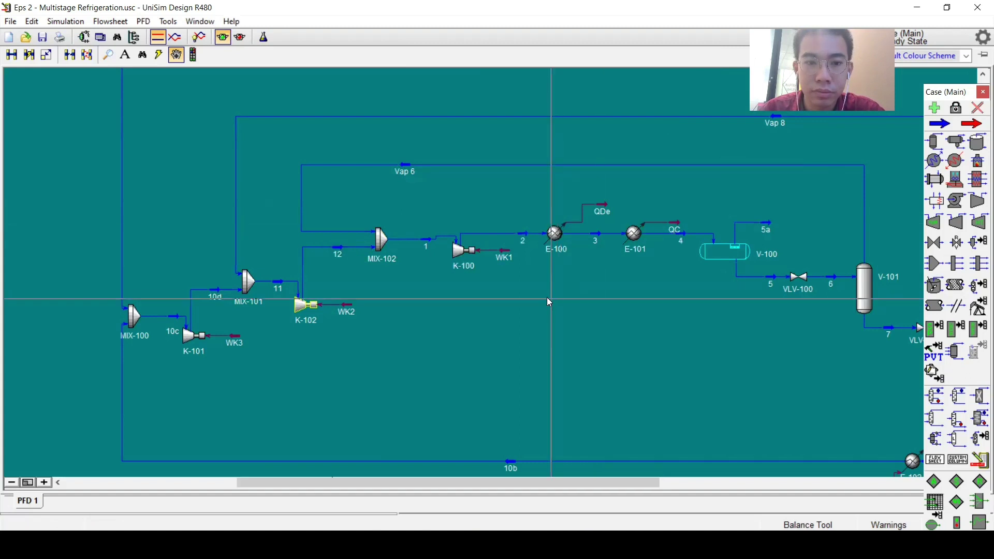
- Break the connection between compressor K-102 and stream 12, and reattach stream 12 to the compressor's outlet
scroll(417, 287, down, 2)
scroll(337, 274, up, 1)
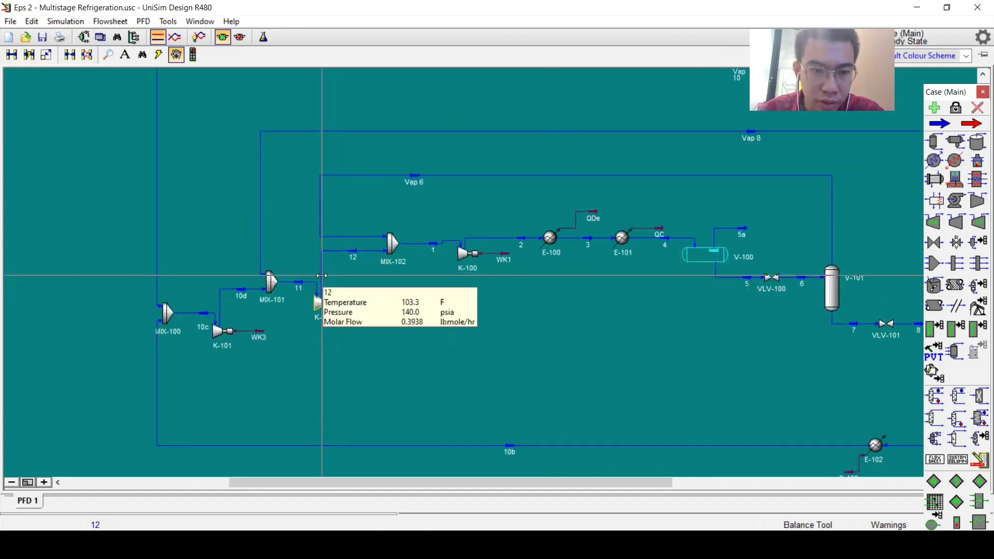
right_click(323, 276)
click(342, 317)
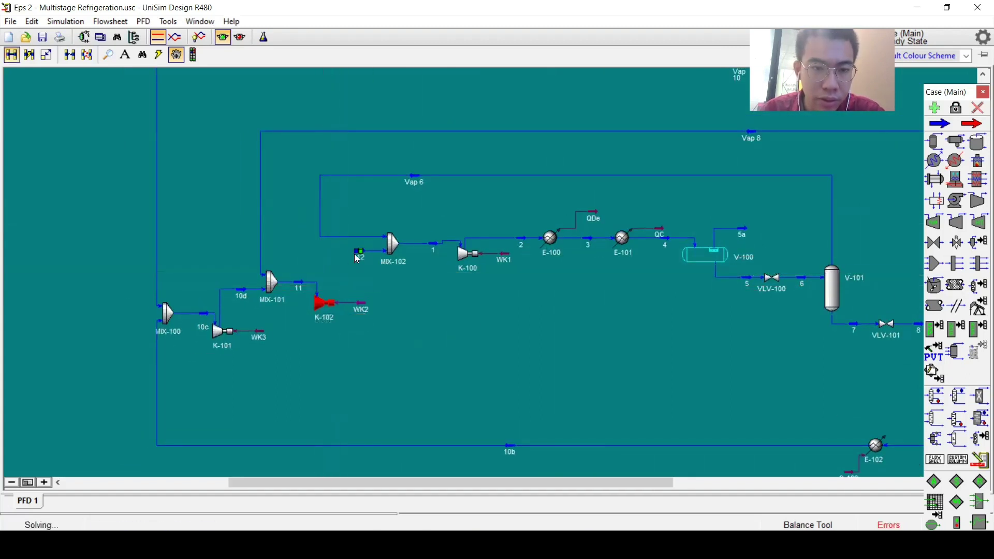
drag(356, 252, 324, 296)
- Check compressor K-102's inlet, outlet and energy connections and its worksheet
double_click(324, 303)
drag(515, 82, 212, 173)
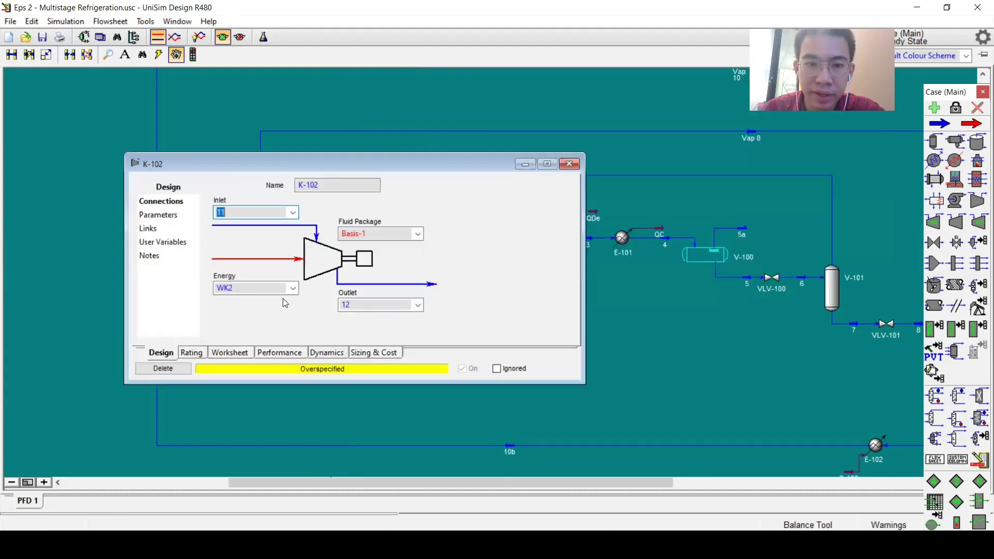
click(228, 354)
click(569, 164)
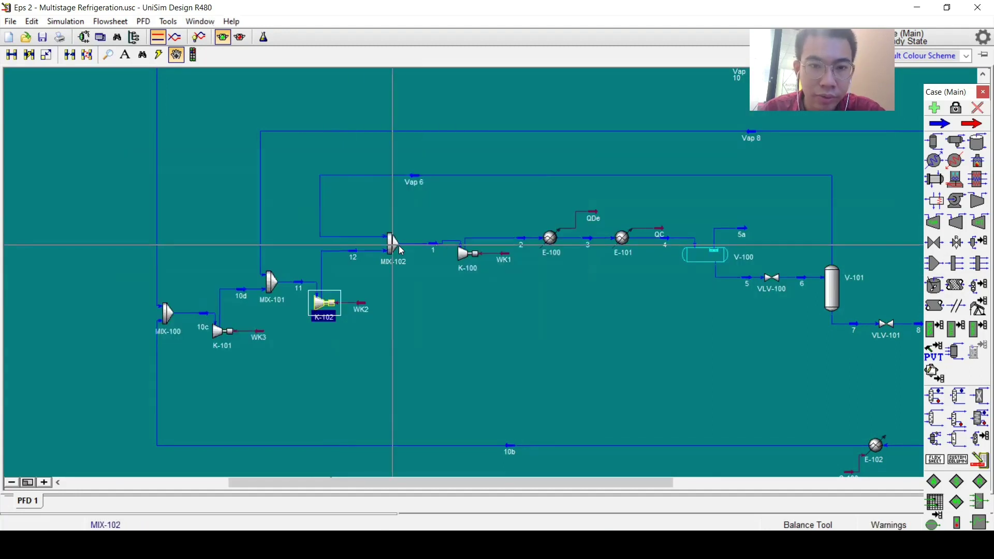
- Clear the specified temperature of stream 1 and close its worksheet
double_click(432, 248)
click(707, 128)
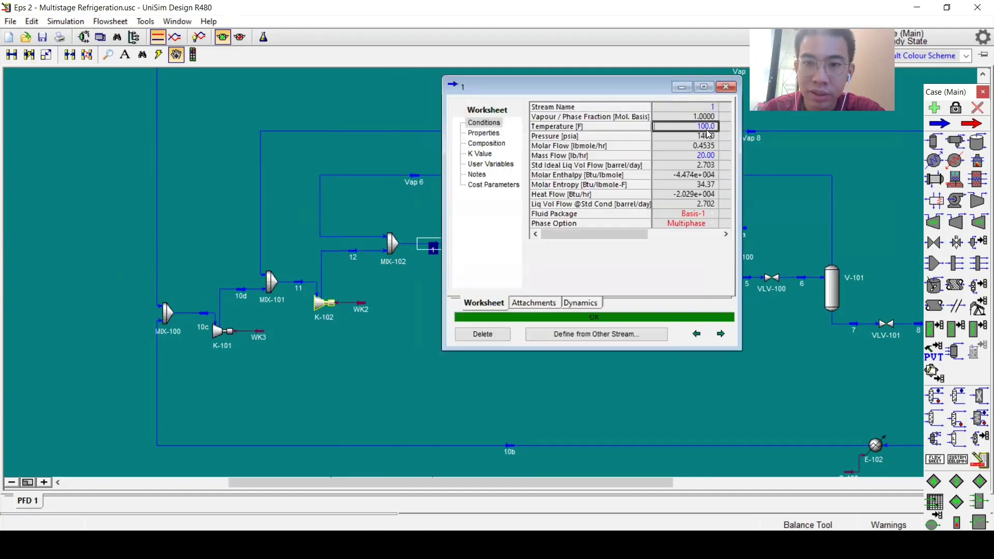
key(Delete)
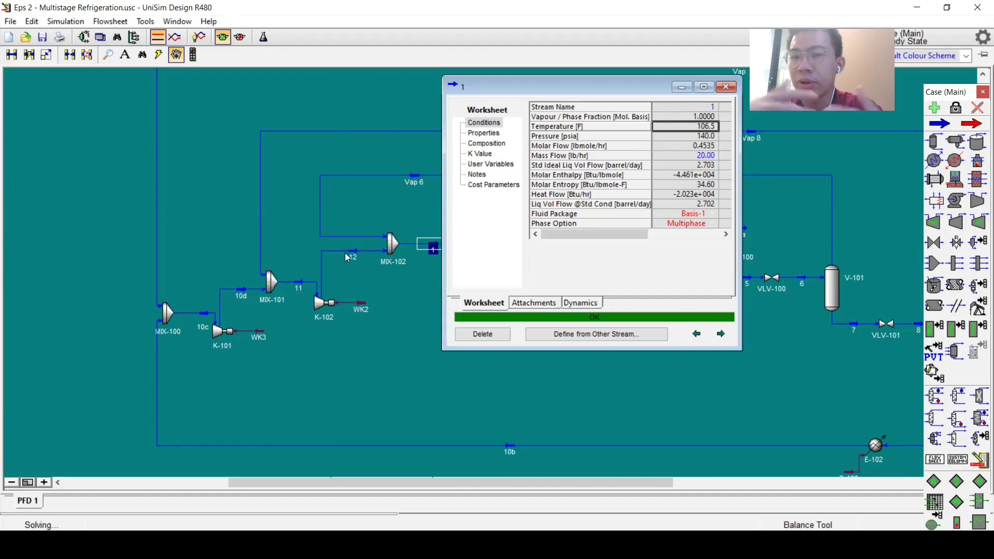
click(726, 88)
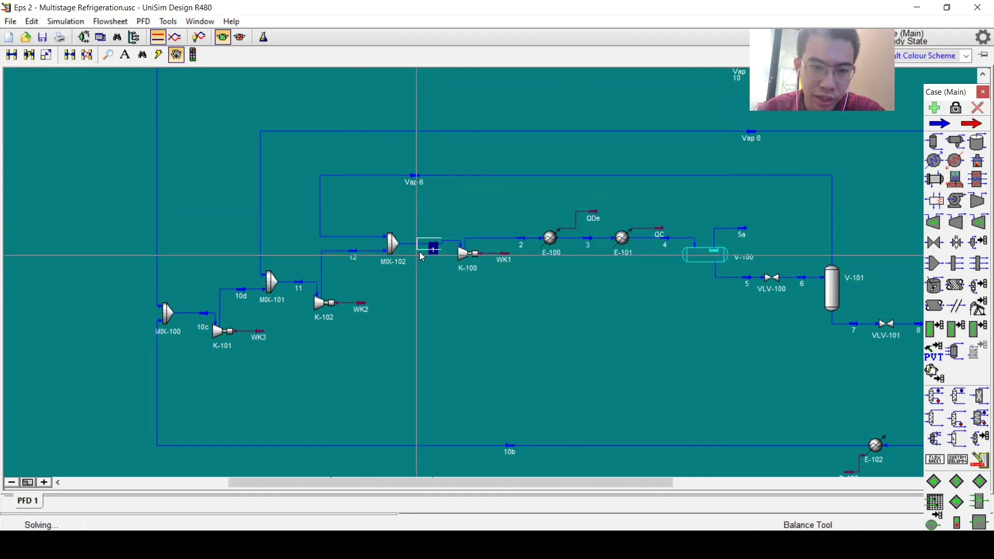
- Review the layout around mixer MIX-102 and inspect stream 1's calculated temperature in its worksheet
click(393, 245)
drag(393, 244, 326, 219)
scroll(458, 281, down, 2)
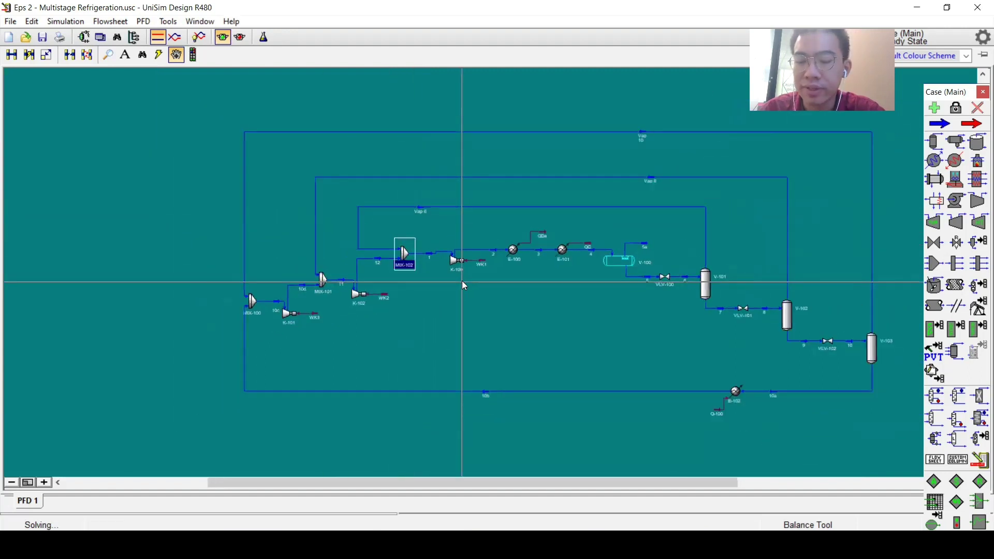
drag(468, 308, 467, 312)
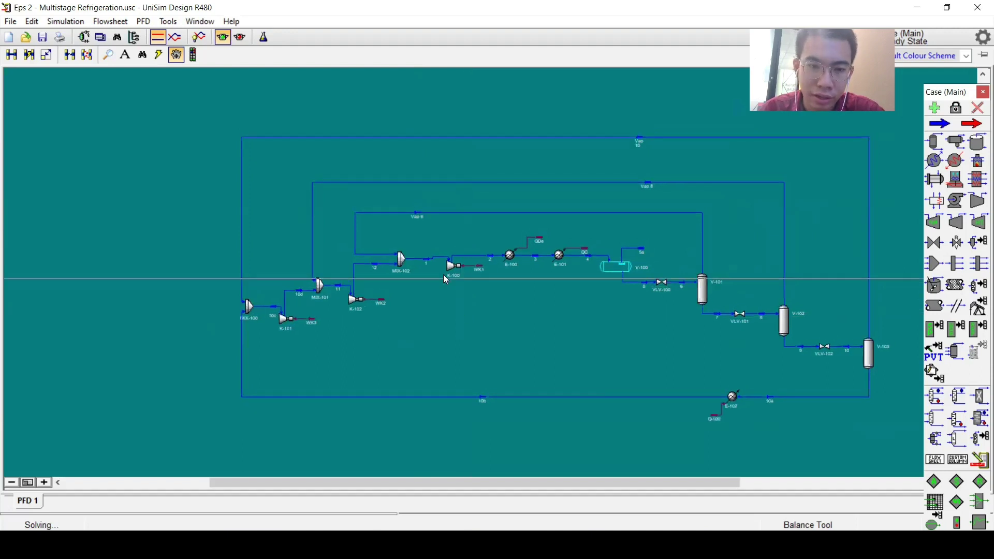
scroll(447, 281, up, 2)
double_click(422, 258)
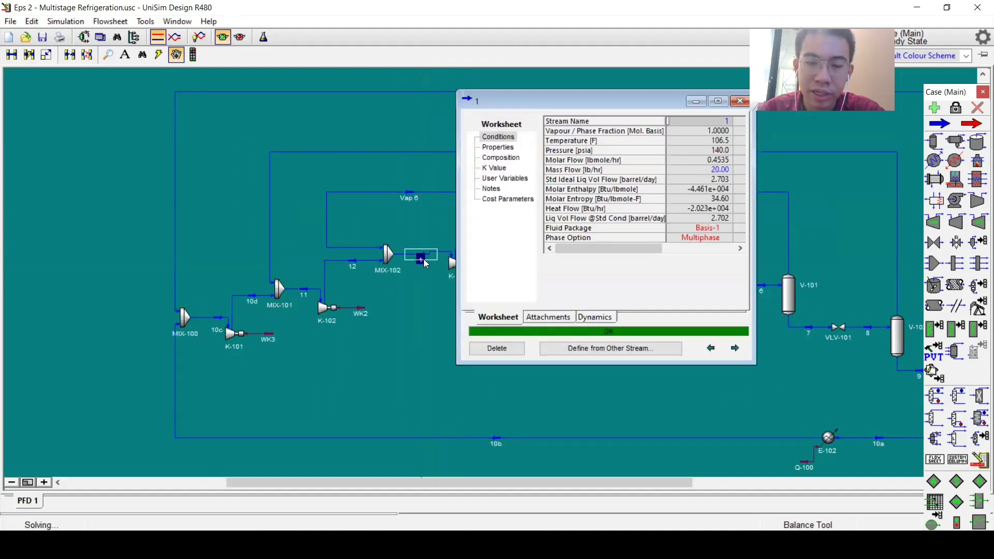
click(719, 142)
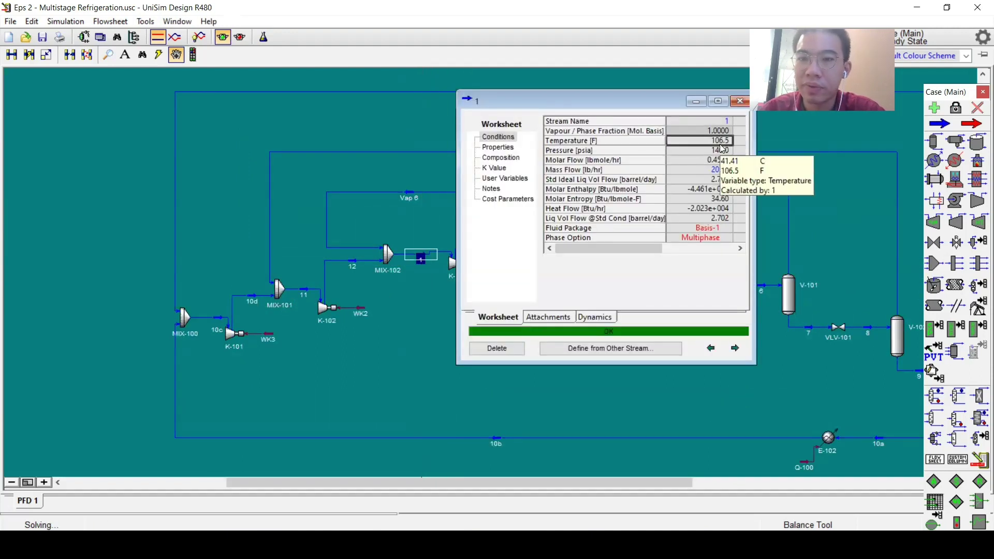
drag(595, 102, 446, 102)
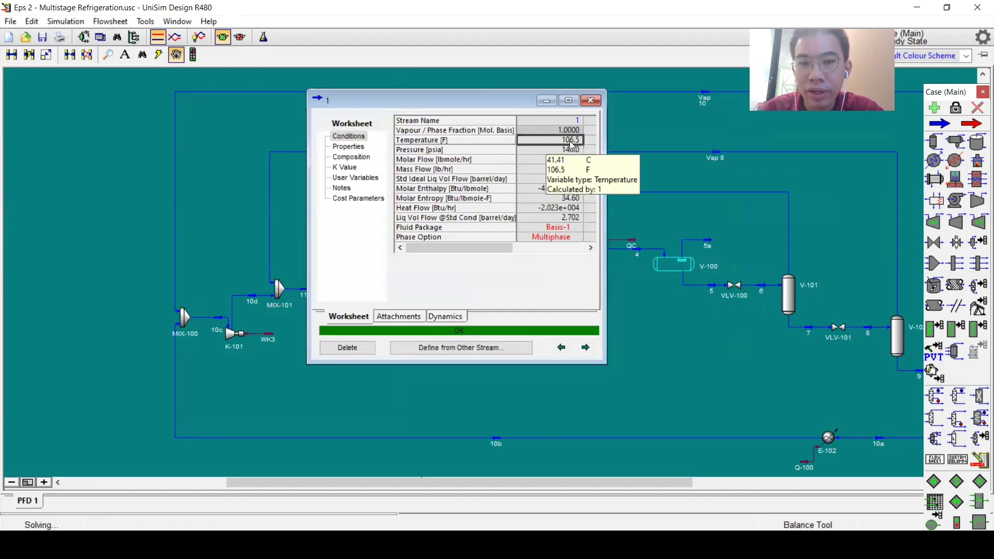
click(590, 100)
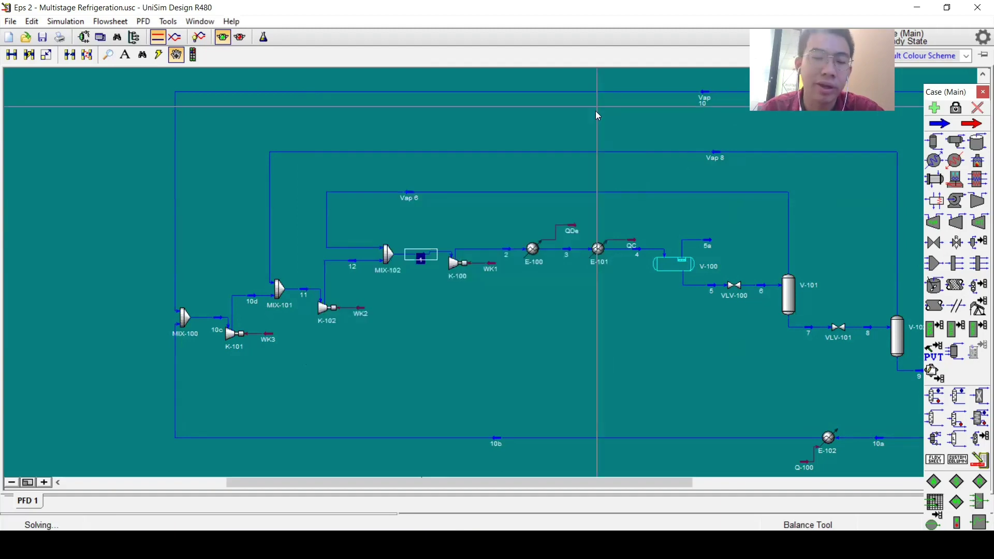
- Look over the whole flowsheet and read the summary of compressor K-102
scroll(480, 341, down, 1)
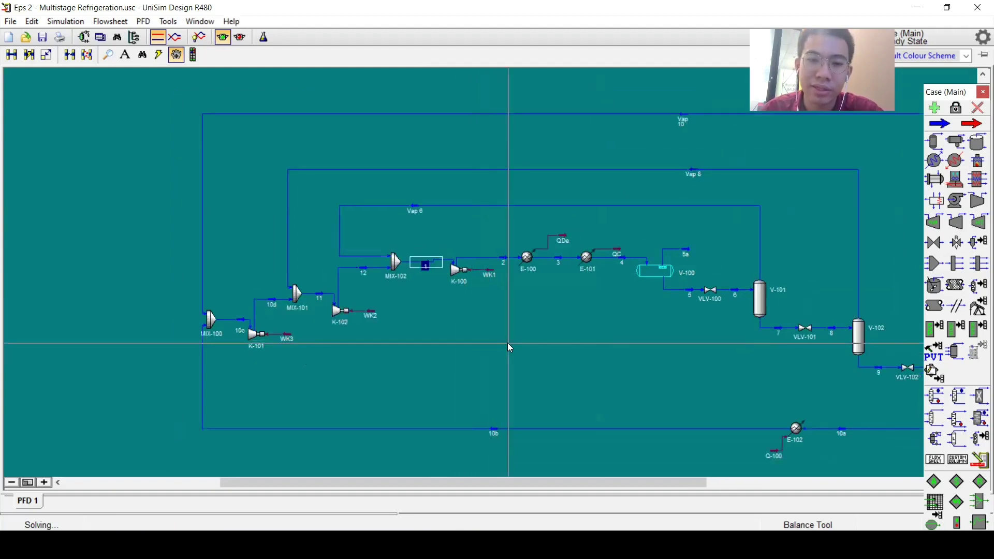
scroll(452, 338, down, 2)
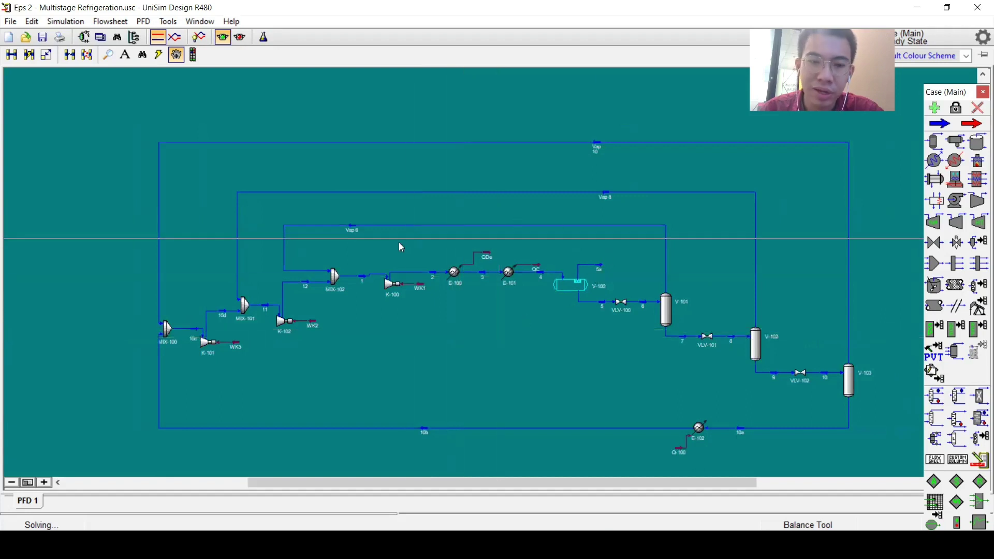
mouse_move(393, 288)
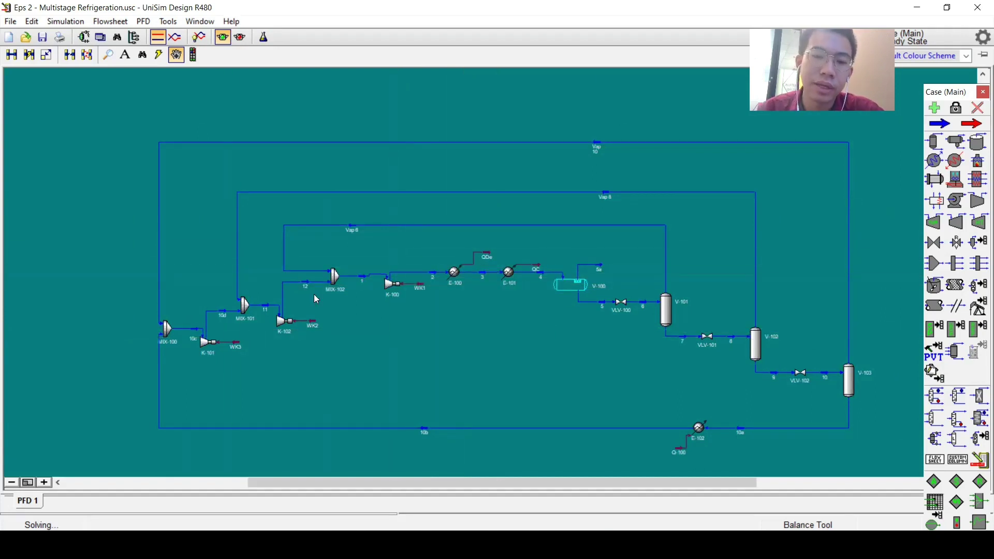
mouse_move(295, 330)
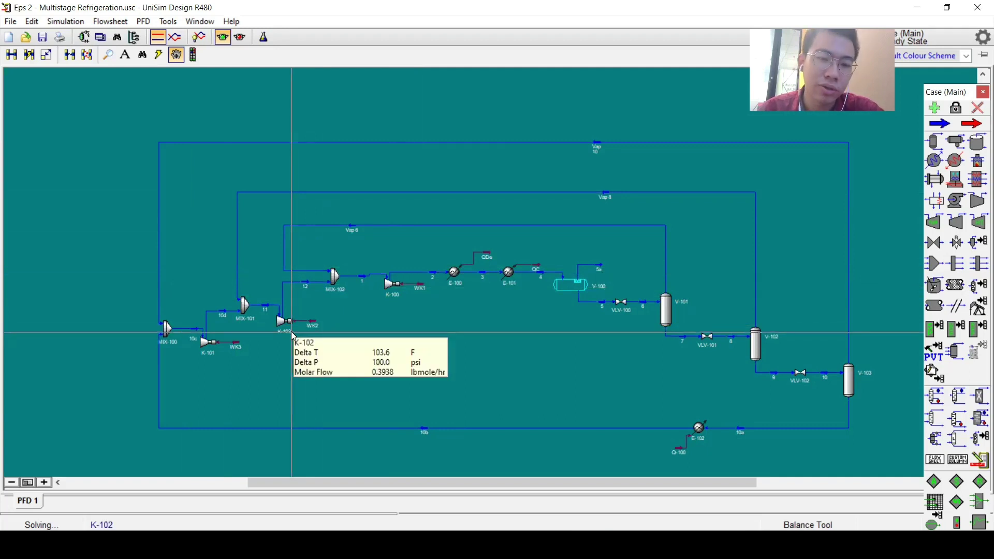